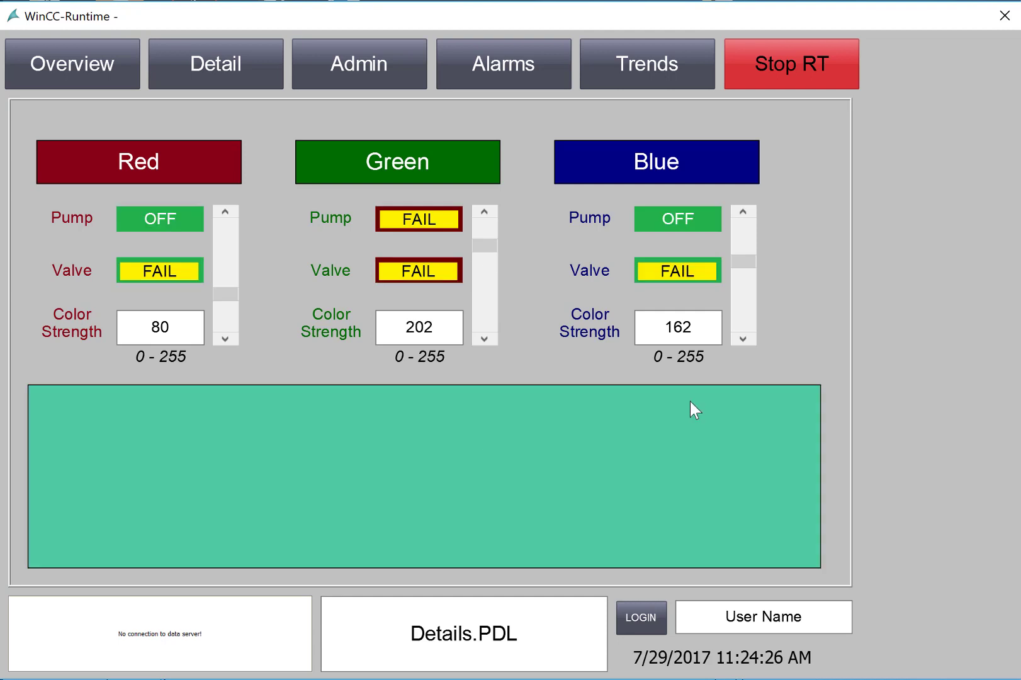
Step: Lower the Blue color strength from 162 to 120, then show the Overview picture
left_click_drag(740, 263, 741, 279)
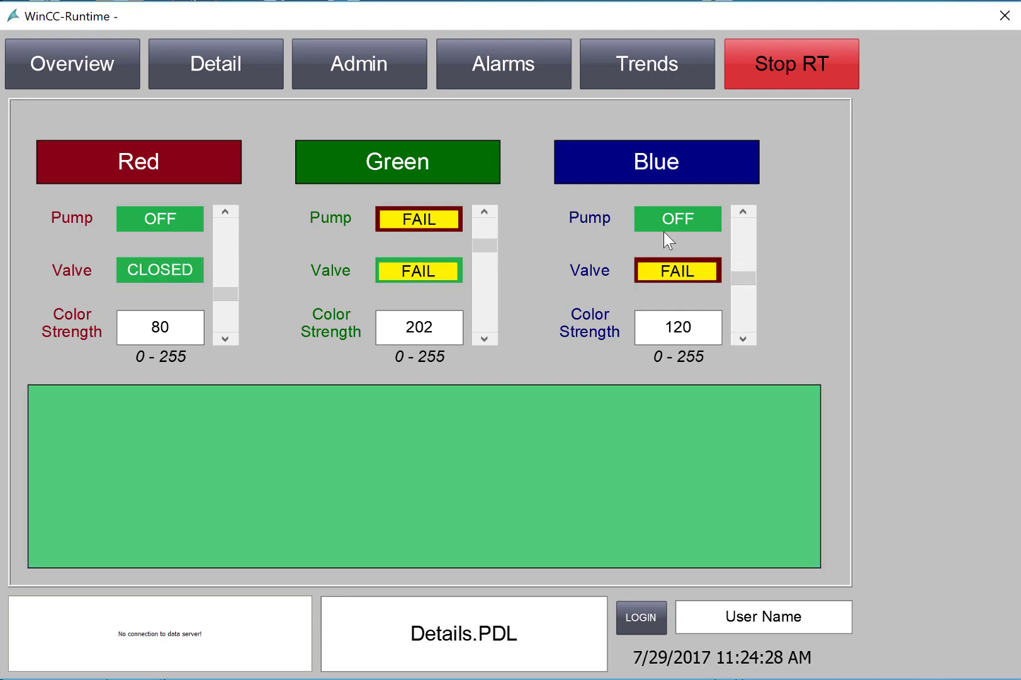
left_click(88, 65)
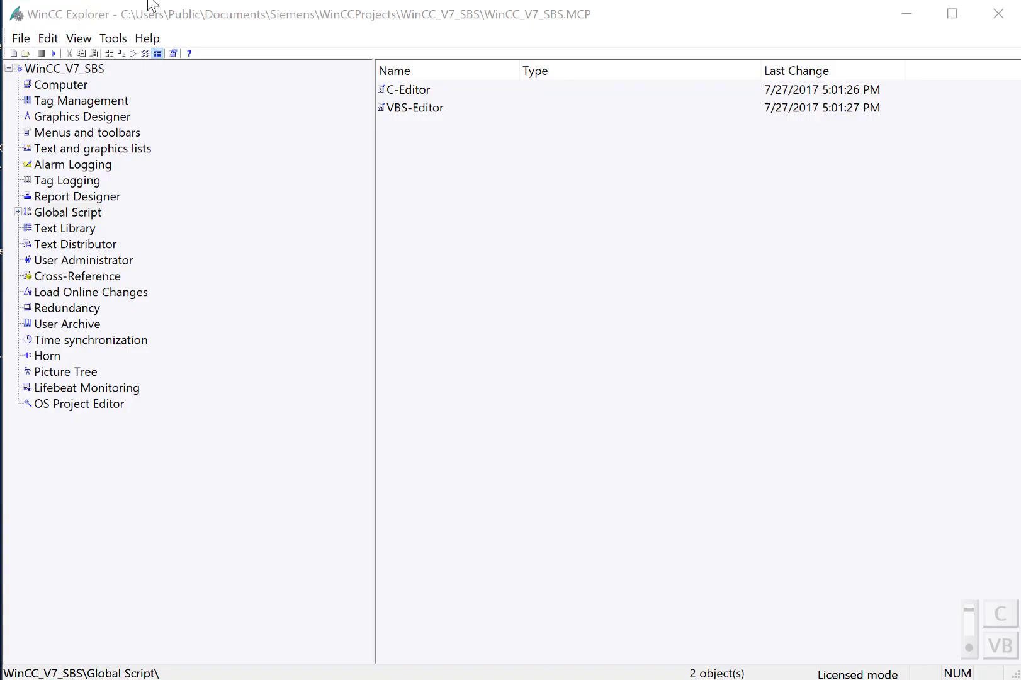
Step: Expand Global Script in WinCC Explorer and launch the VBS-Editor
left_click(77, 212)
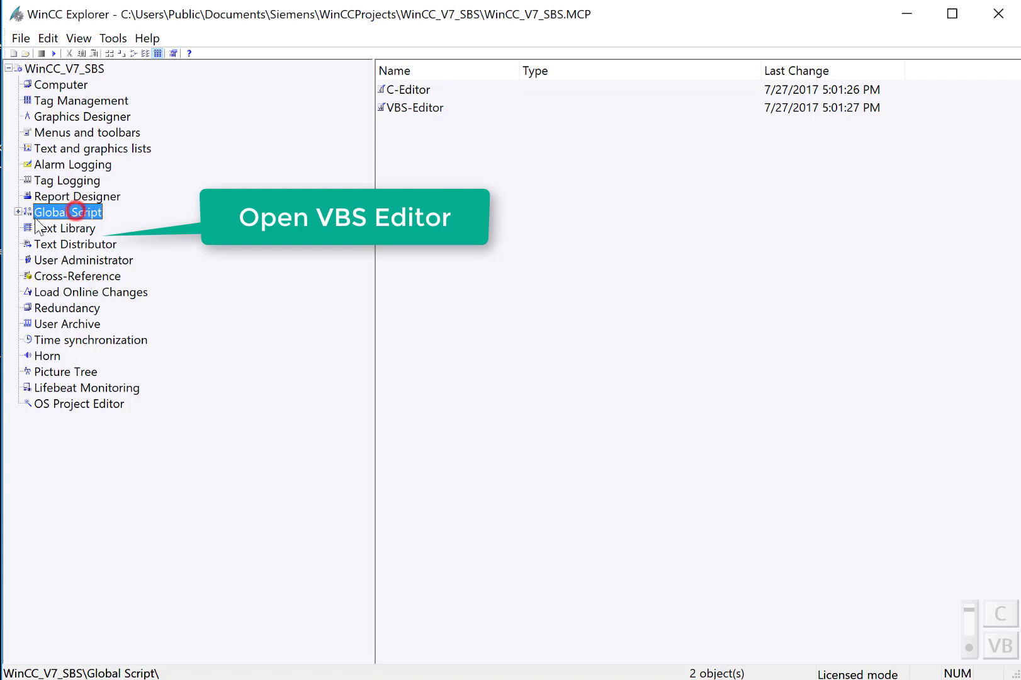
left_click(17, 212)
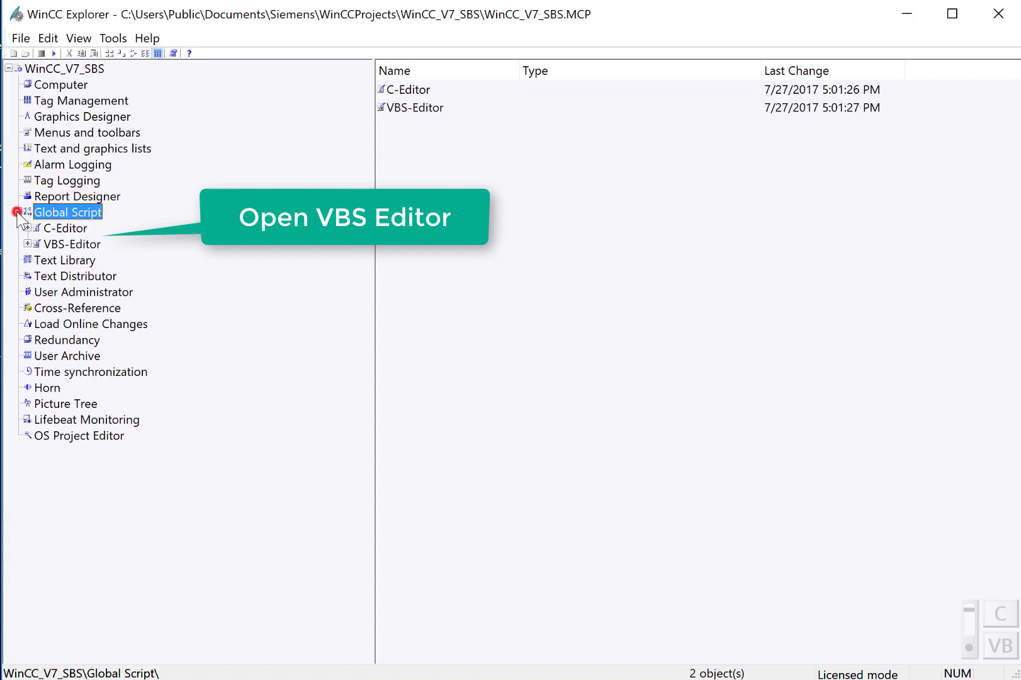
double_click(72, 244)
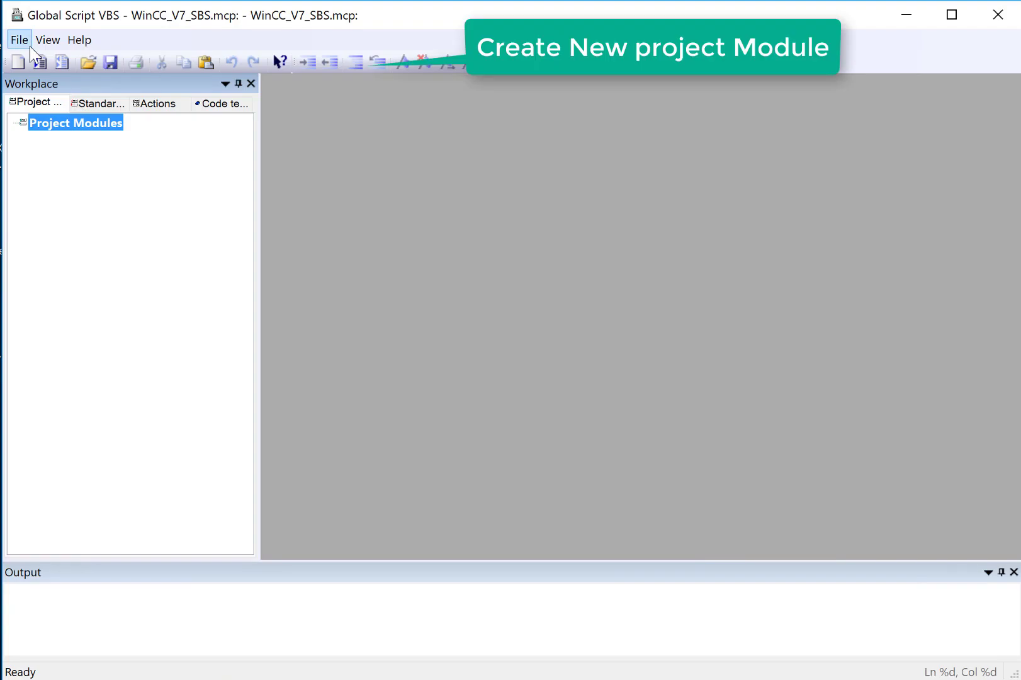
Step: Create a new project module and turn its Sub procedure1 into Function GetPaintColor
left_click(19, 40)
mouse_move(80, 61)
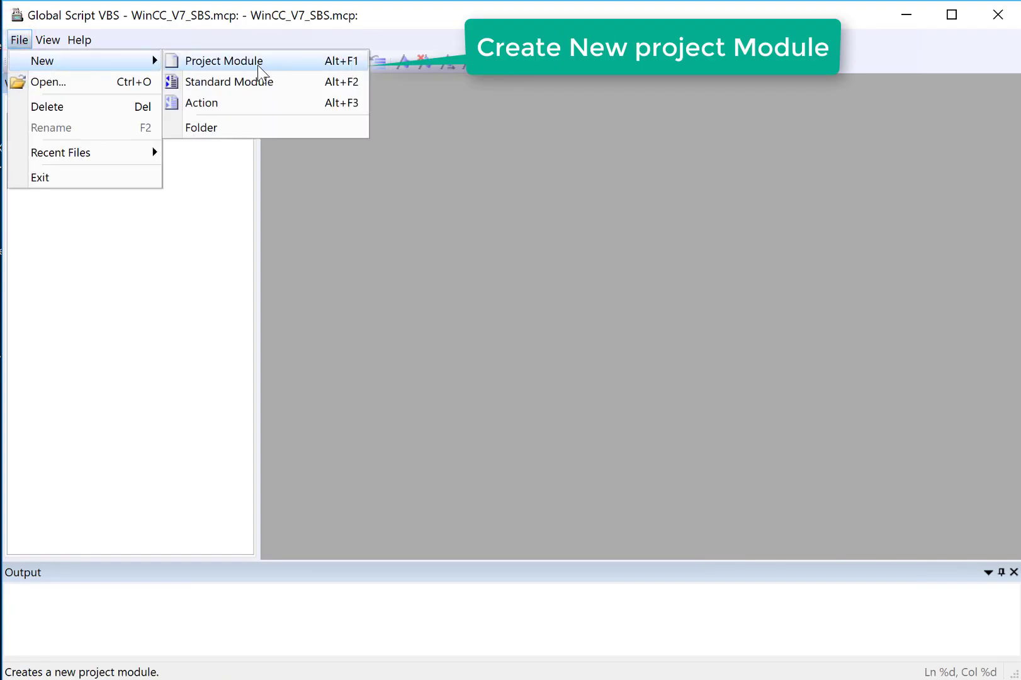
left_click(224, 61)
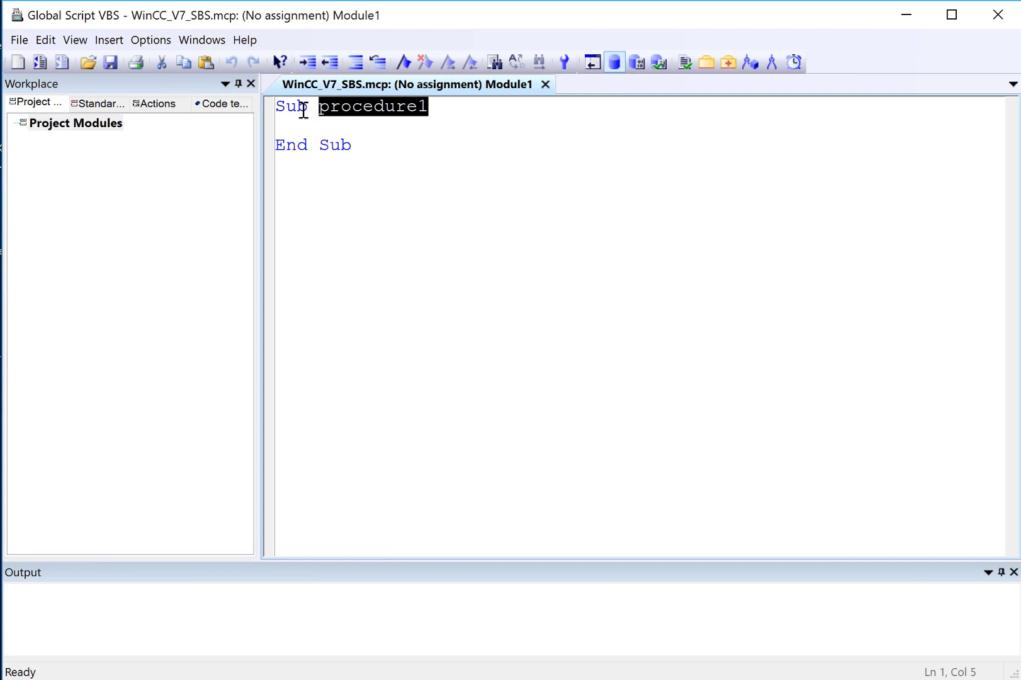
double_click(292, 107)
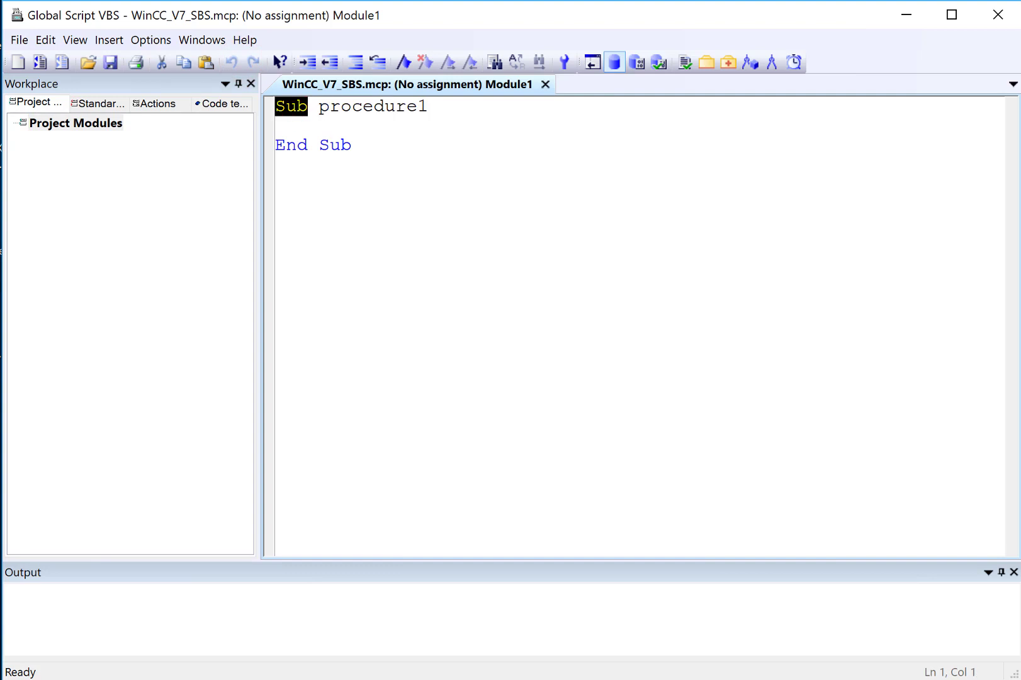
type("Function")
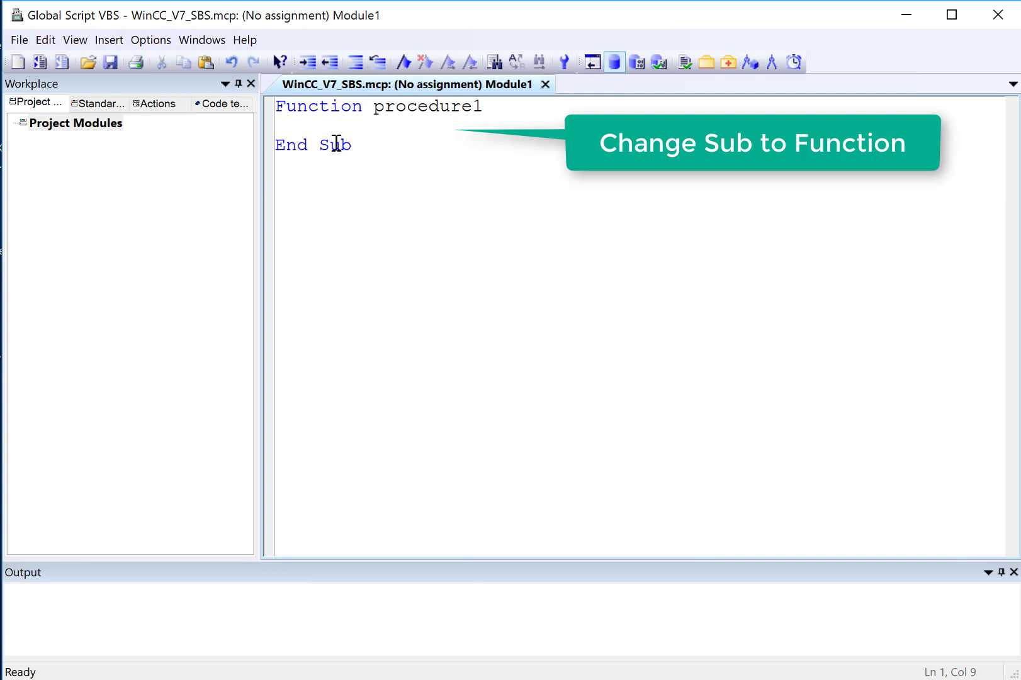
double_click(336, 144)
type("Functi")
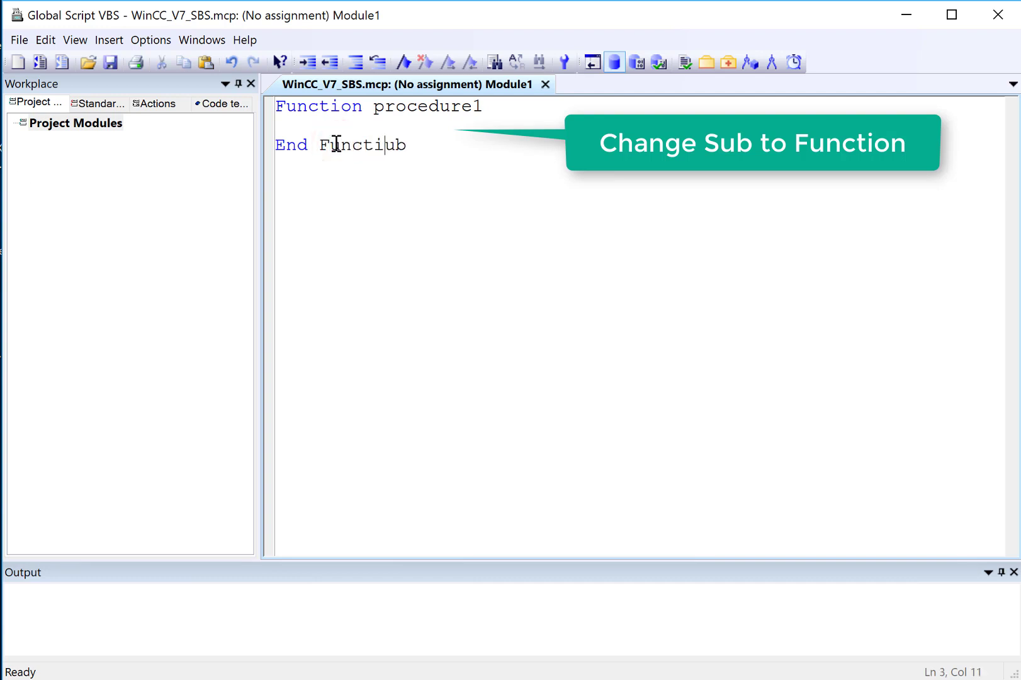
type("on")
key("Delete")
key("Delete")
double_click(379, 107)
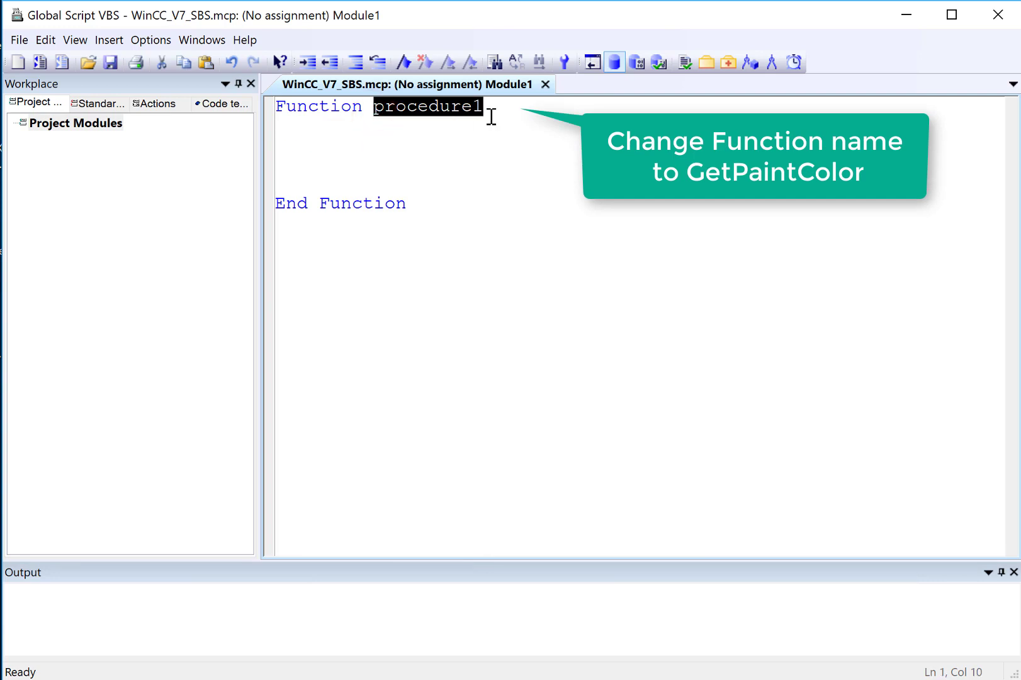
type("GetPaint")
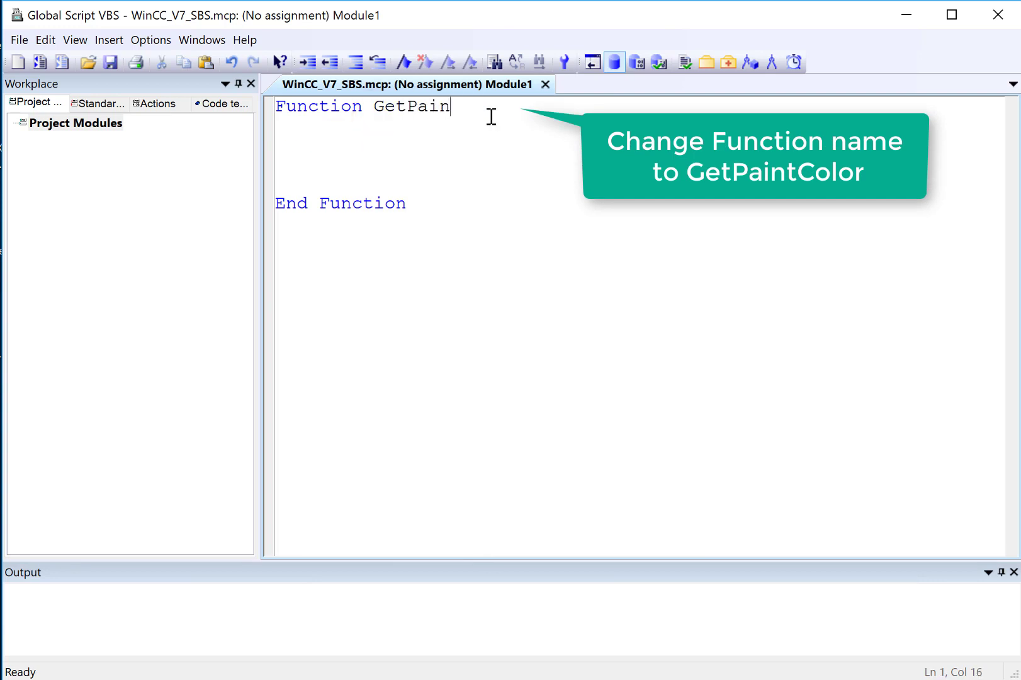
type("Color")
key("Down")
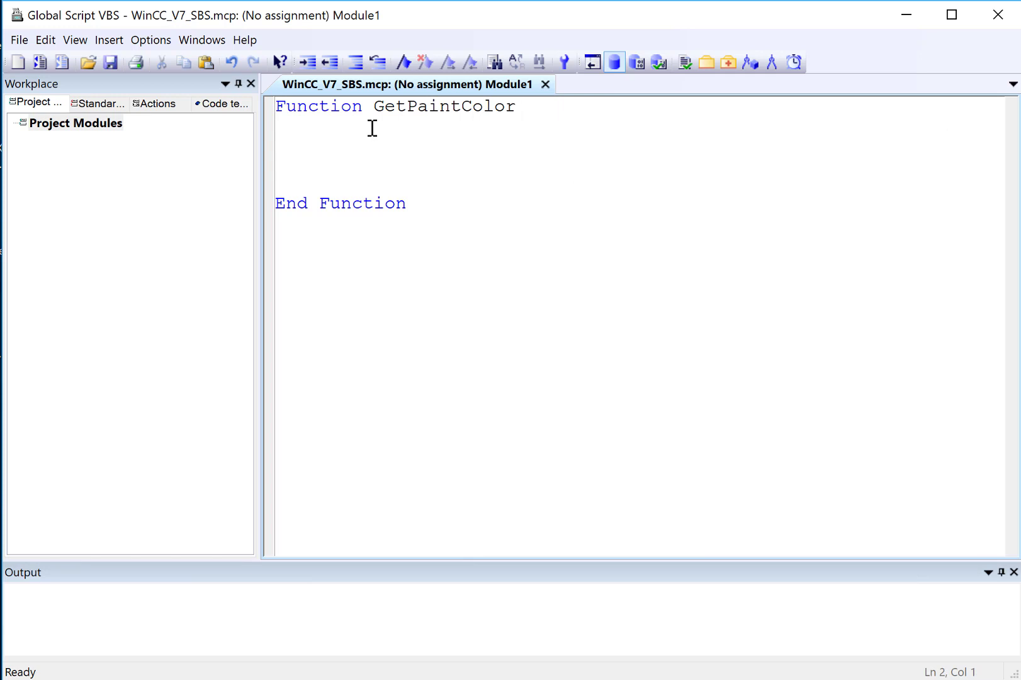
Step: Add the comment ' Get the R,G and B ColorStrength values inside GetPaintColor
key("Return")
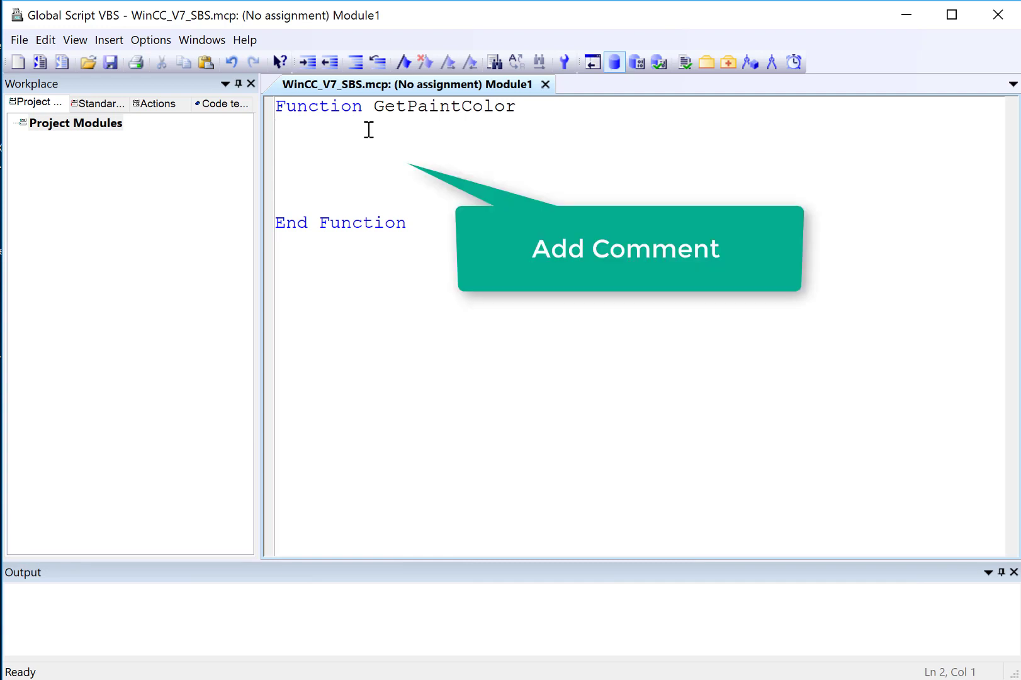
key("Return")
type("Get")
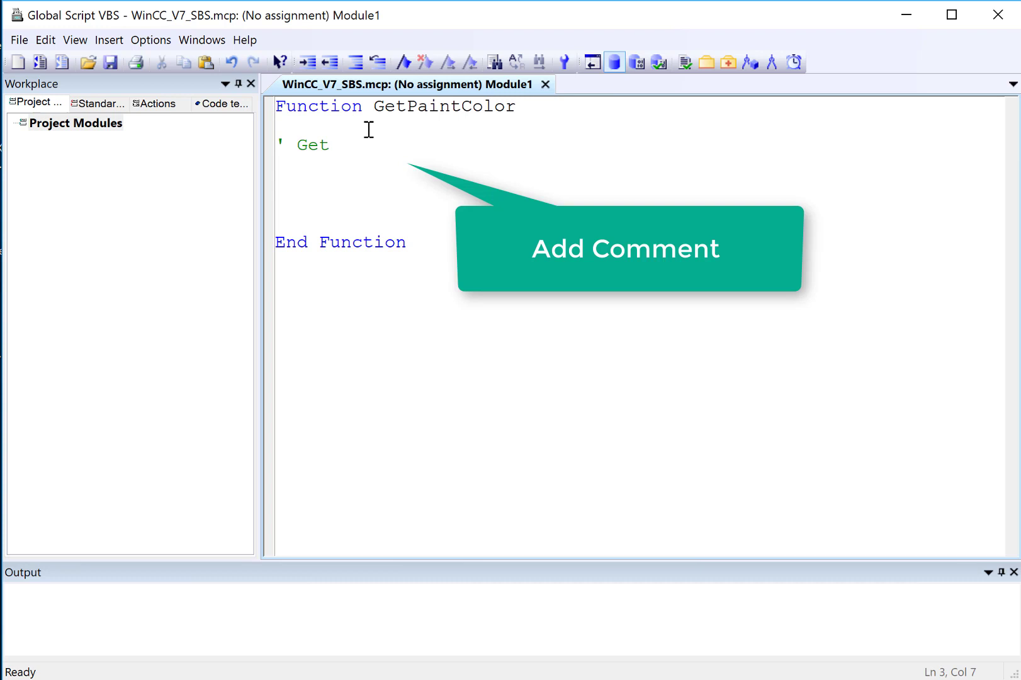
type("the R,G and B ")
type("COlorStrength")
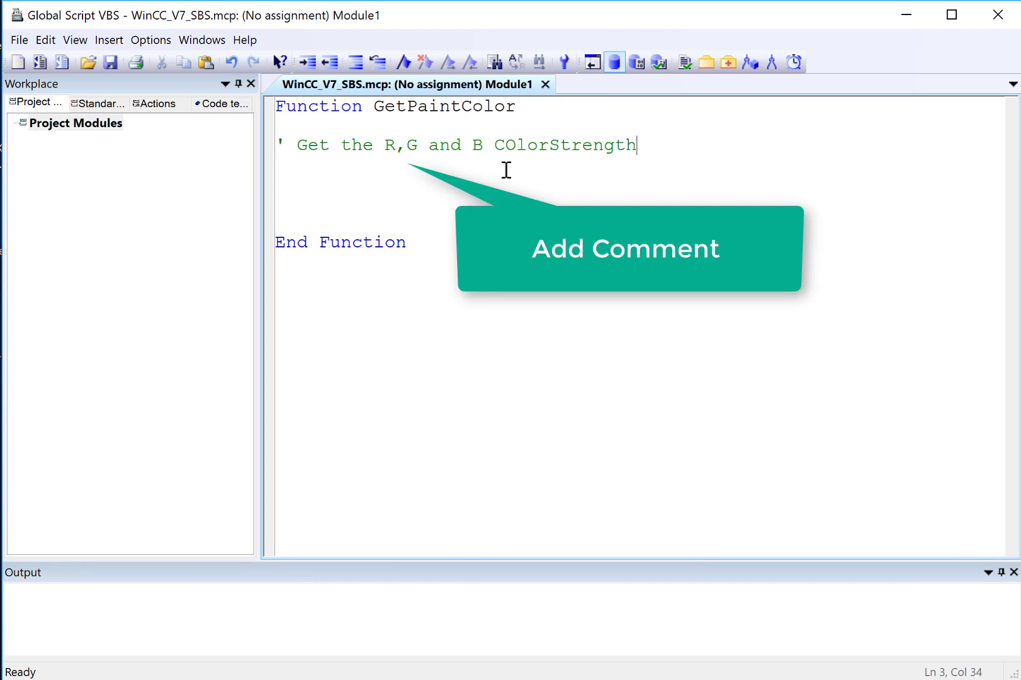
type(" values")
key("Return")
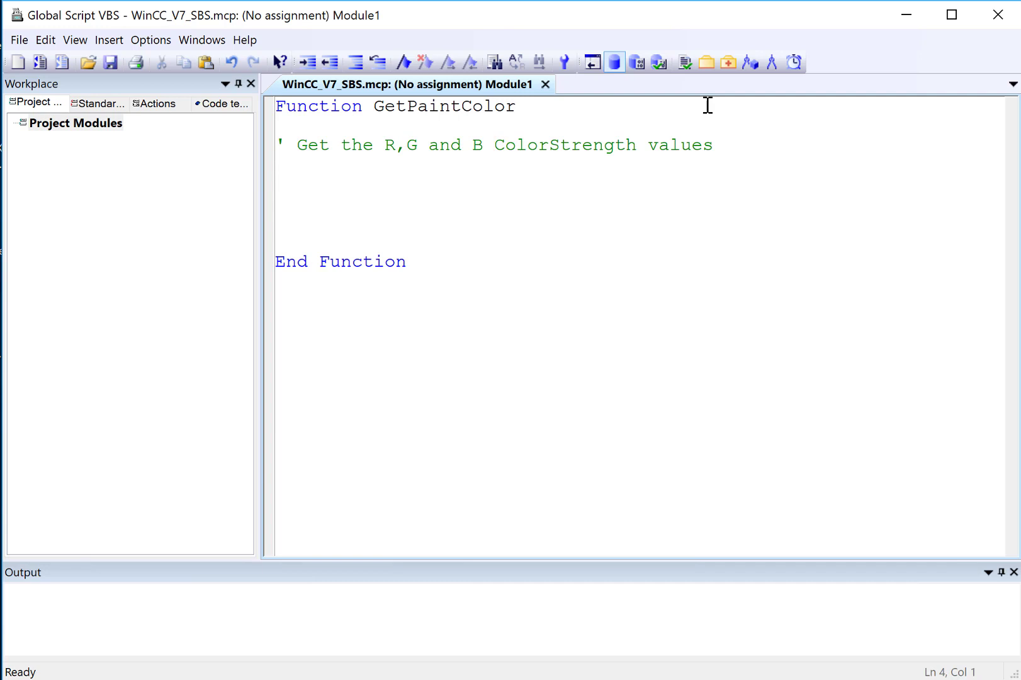
Step: Insert the Red.COLOR_STRENGTH tag declaration from the Tag Dialog
left_click(727, 63)
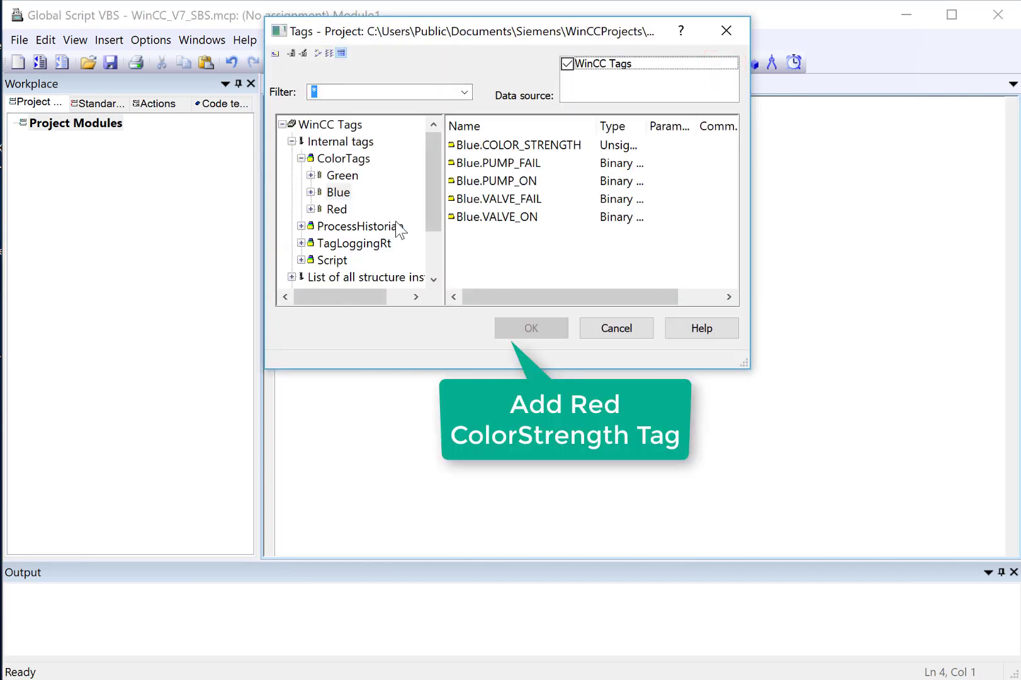
left_click(336, 209)
left_click(518, 145)
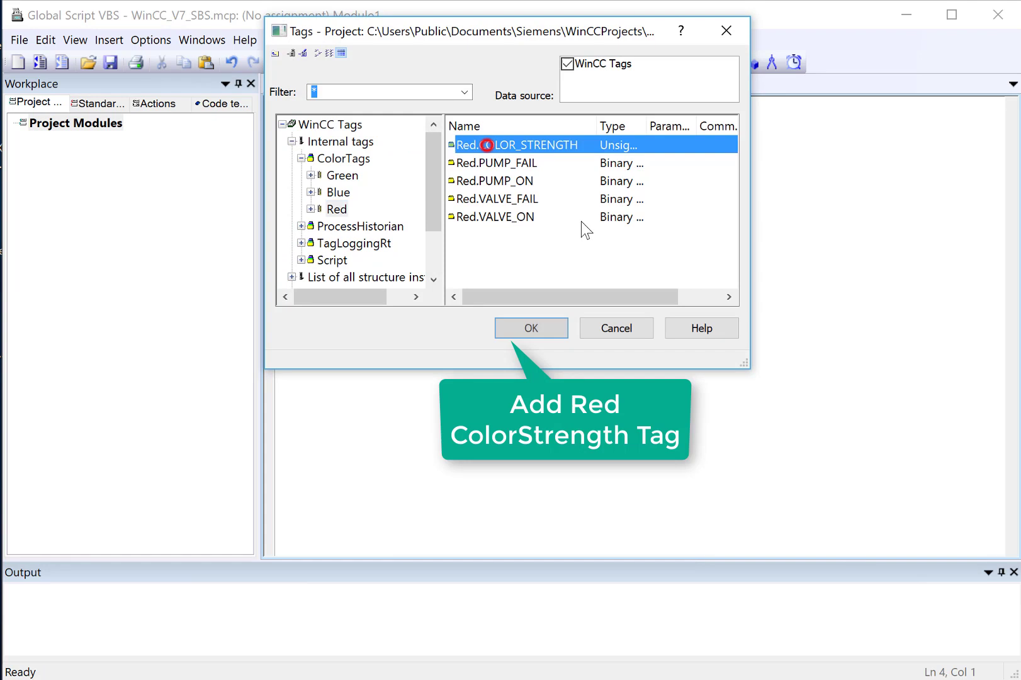
left_click(530, 329)
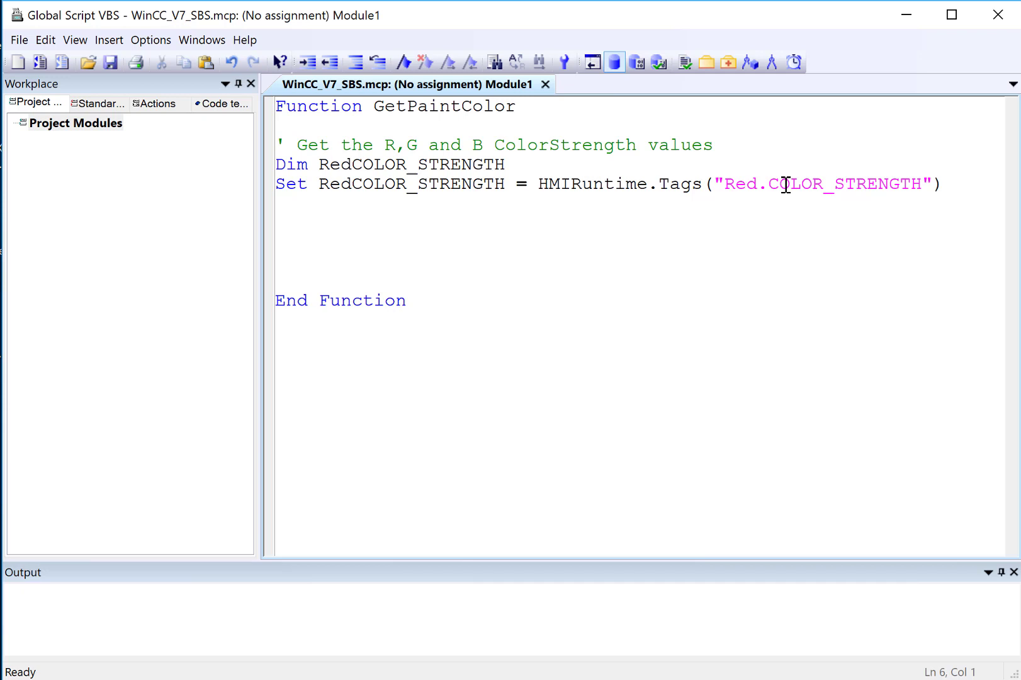
left_click_drag(505, 165, 320, 164)
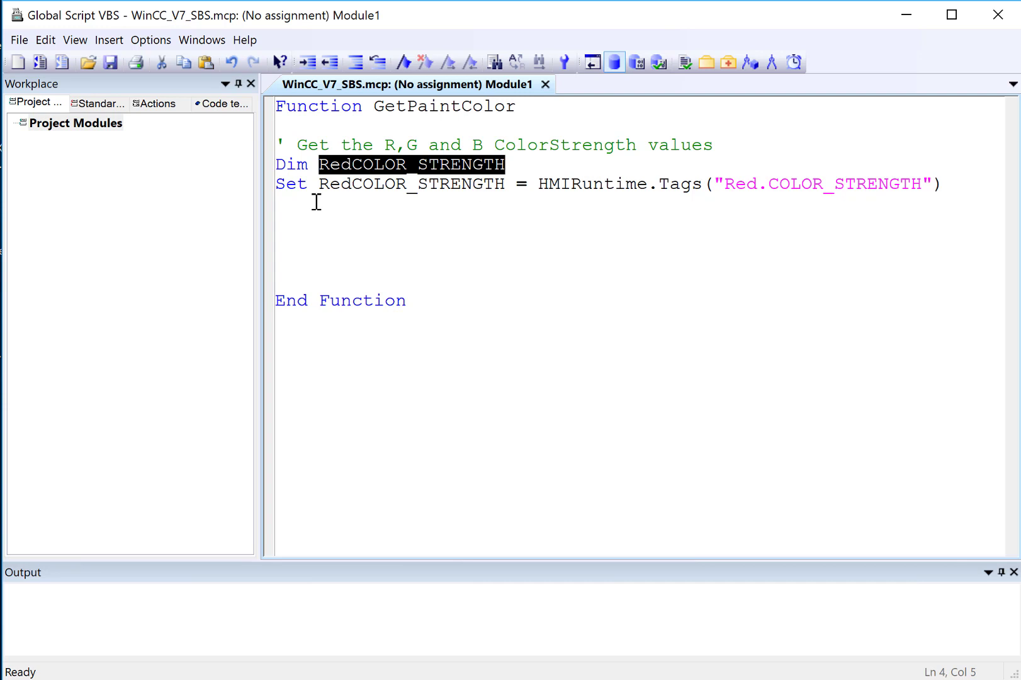
left_click(315, 202)
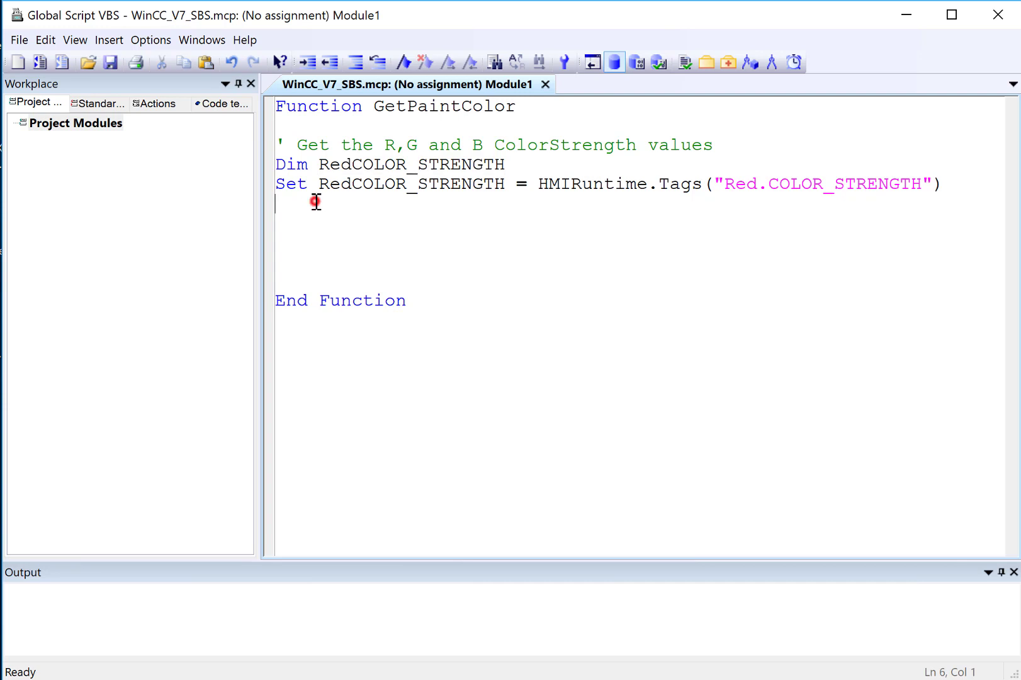
Step: Insert the Green.COLOR_STRENGTH and Blue.COLOR_STRENGTH tag declarations the same way
left_click(730, 62)
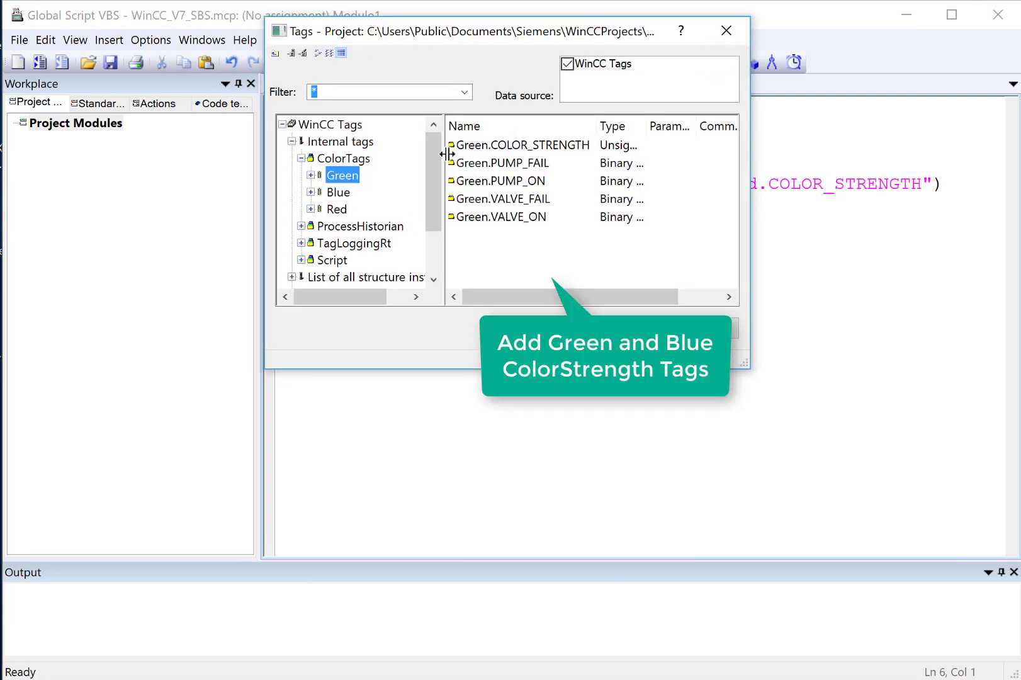
double_click(484, 146)
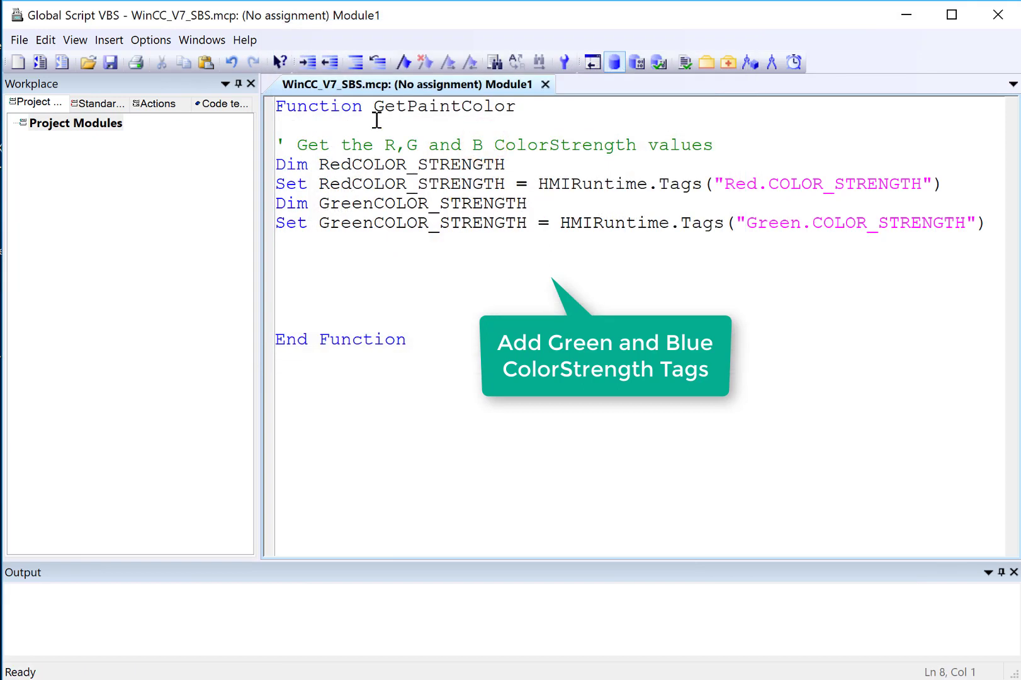
left_click(730, 63)
left_click(340, 192)
double_click(479, 146)
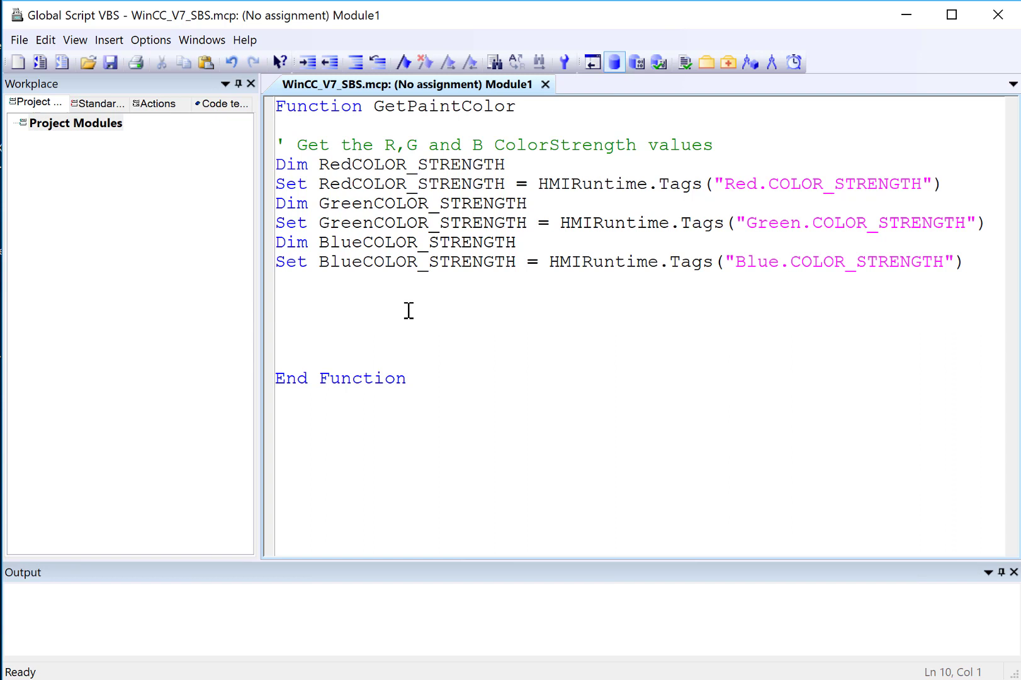
key("Return")
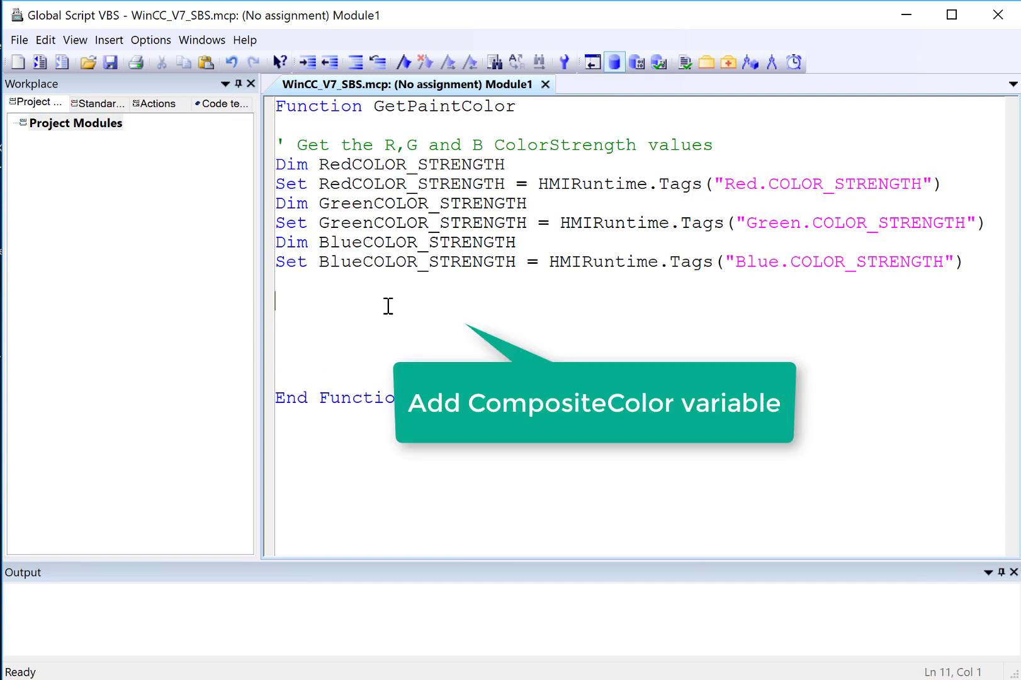
type("Dim ")
type("COmposite")
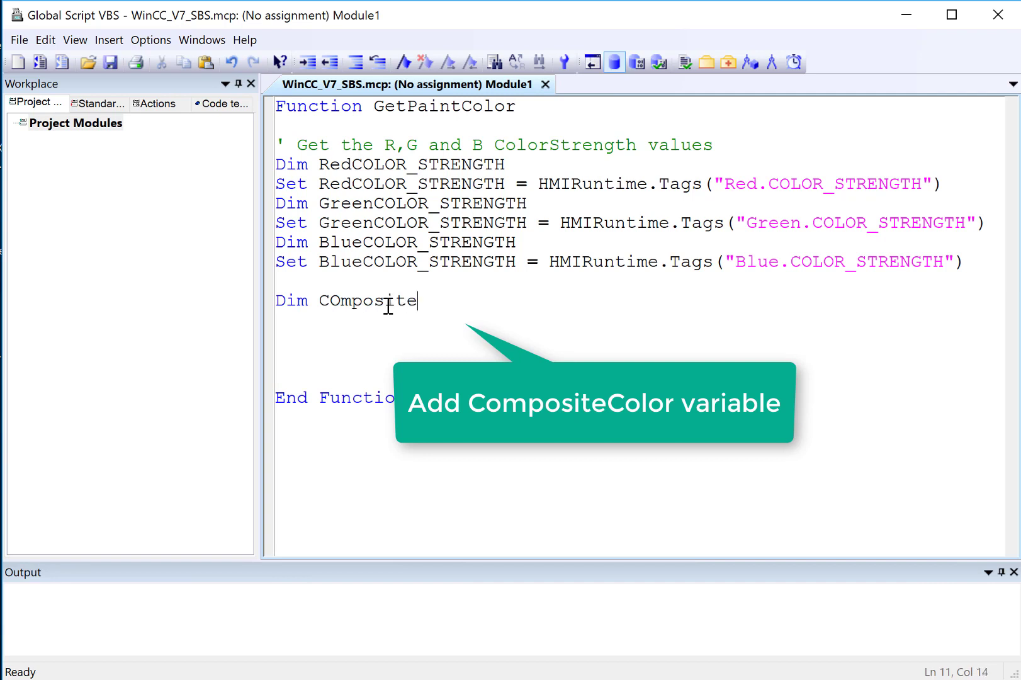
type("Color")
Step: Copy the CompositeColor name onto empty line 13 to begin its assignment
key("Return")
double_click(389, 303)
right_click(431, 301)
left_click(467, 331)
left_click(369, 342)
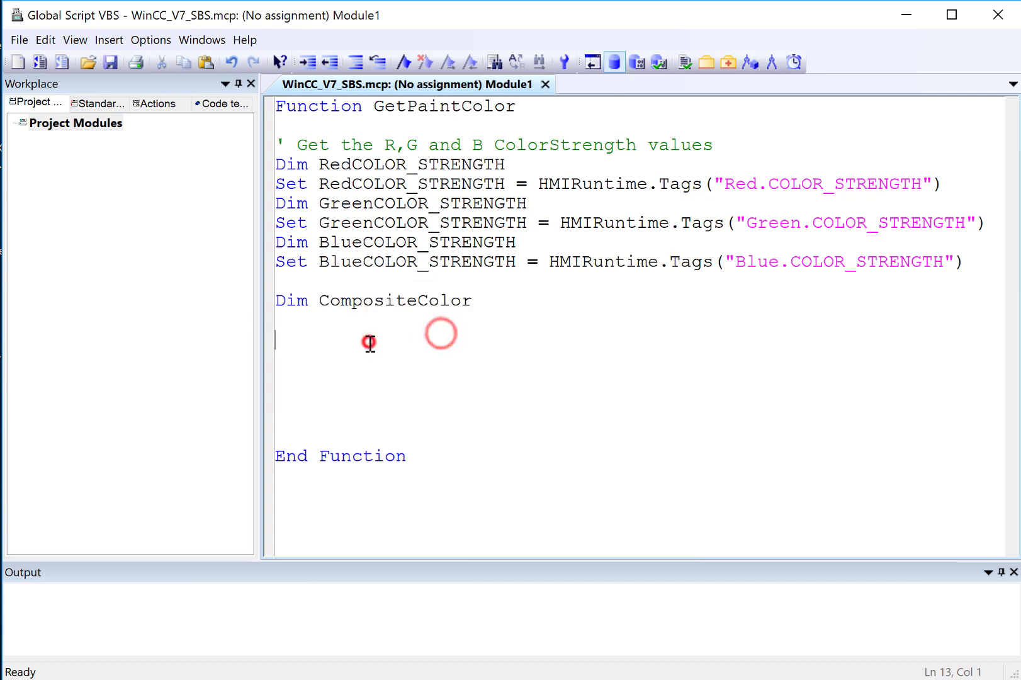
key("ctrl+v")
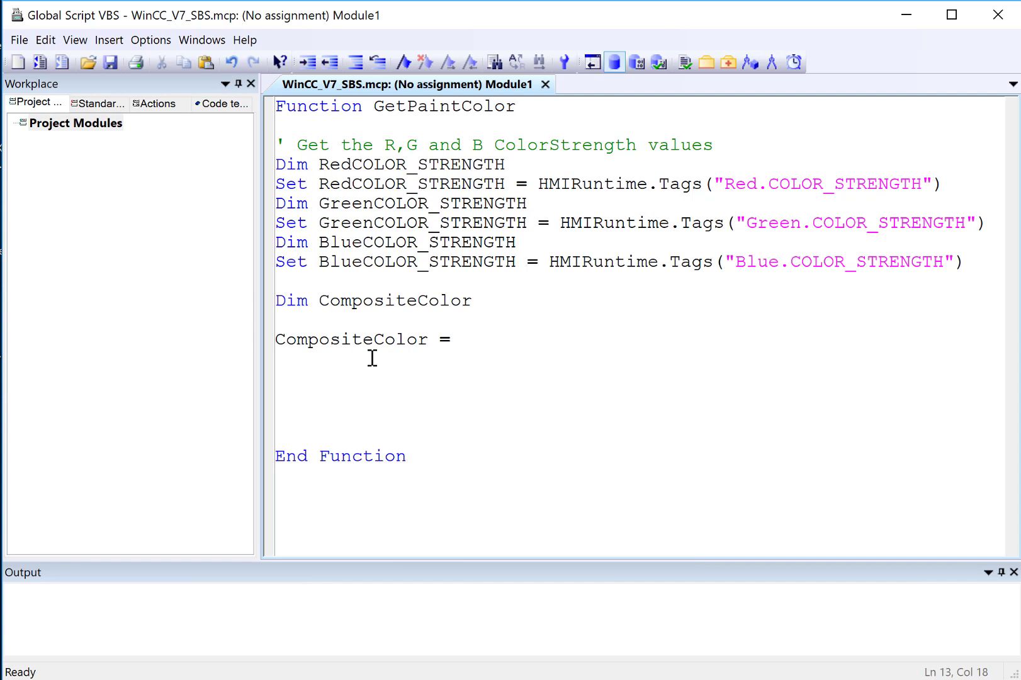
left_click(244, 40)
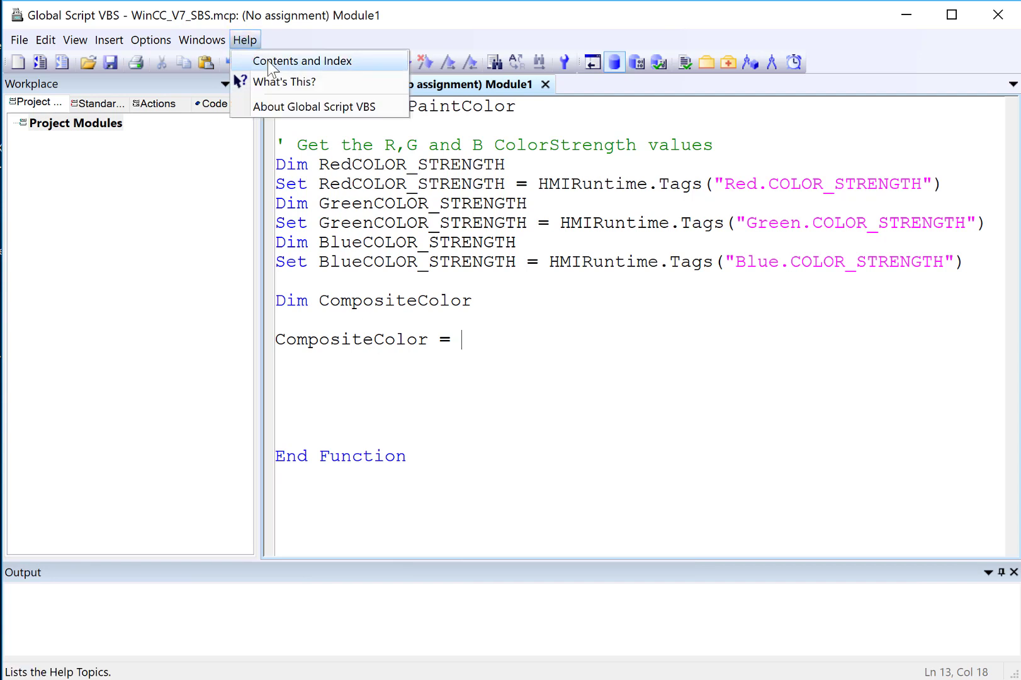
left_click(302, 61)
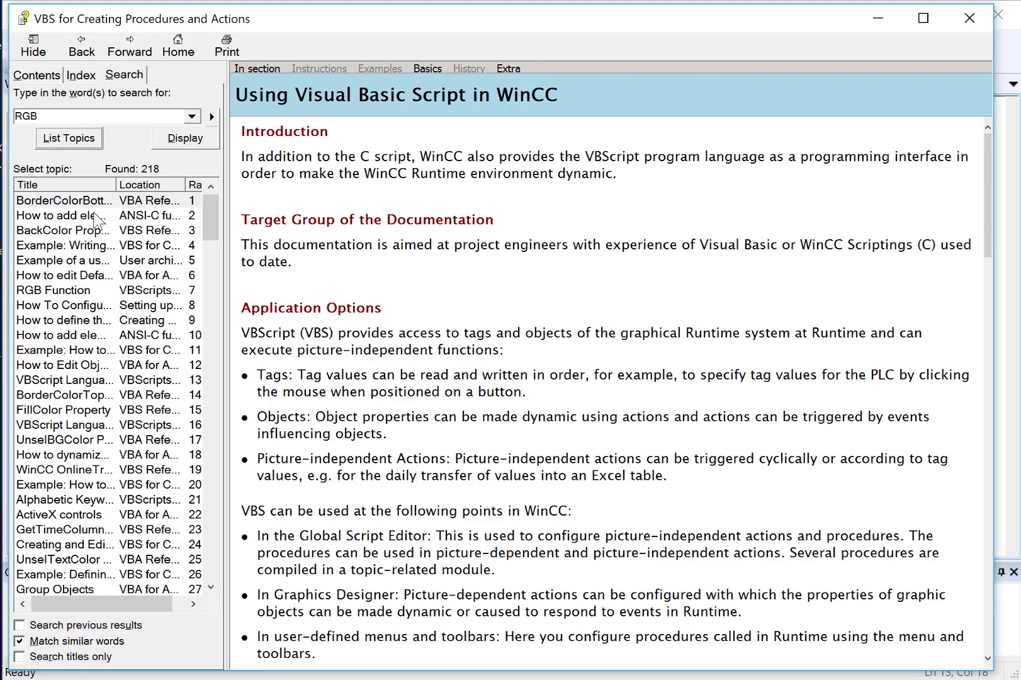
double_click(48, 289)
left_click(520, 310)
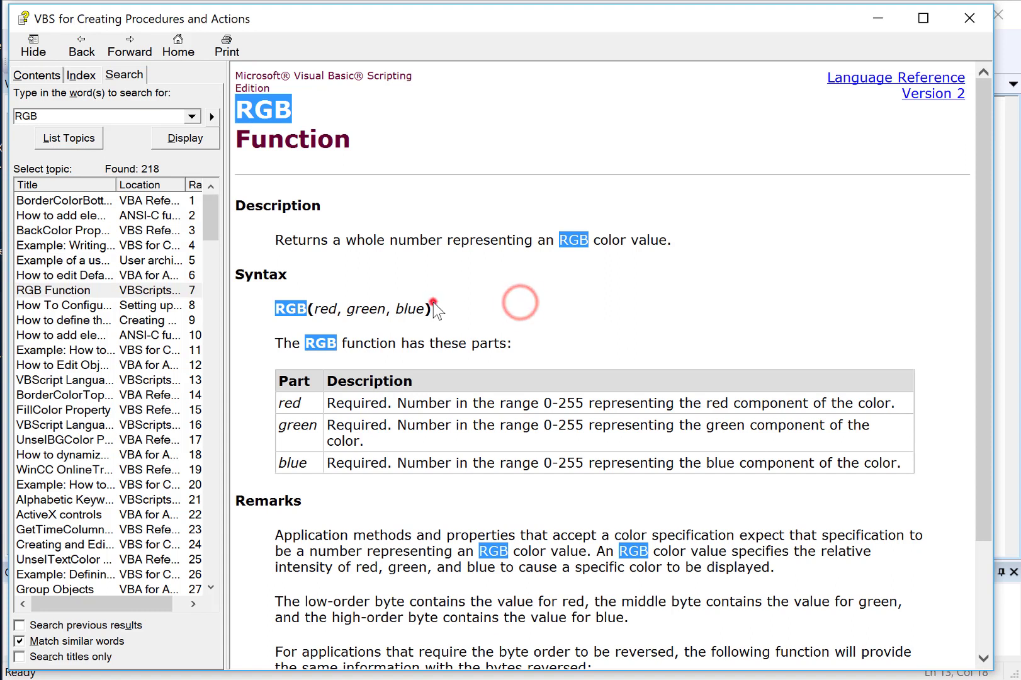
left_click(433, 303)
scroll(411, 335, "down", 1)
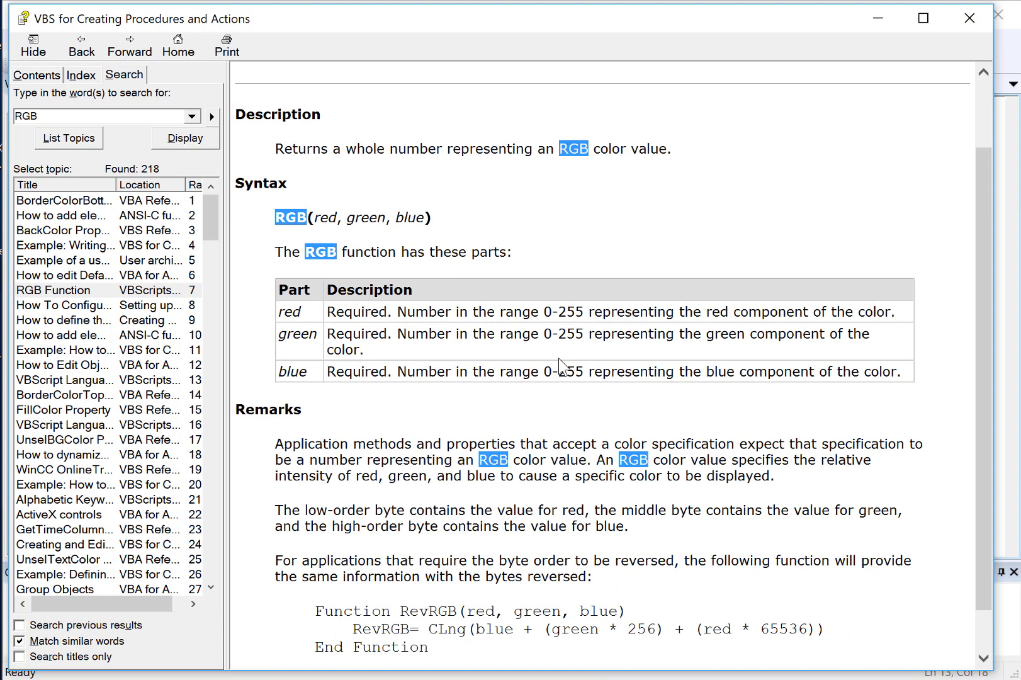
scroll(557, 357, "down", 1)
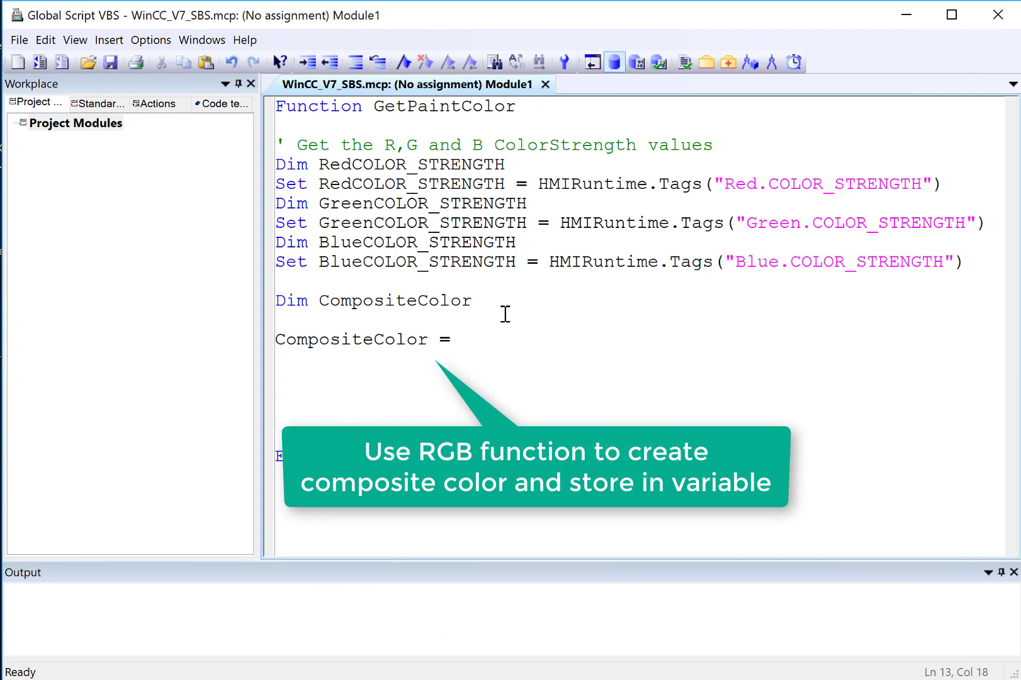
type("RG")
type("B(")
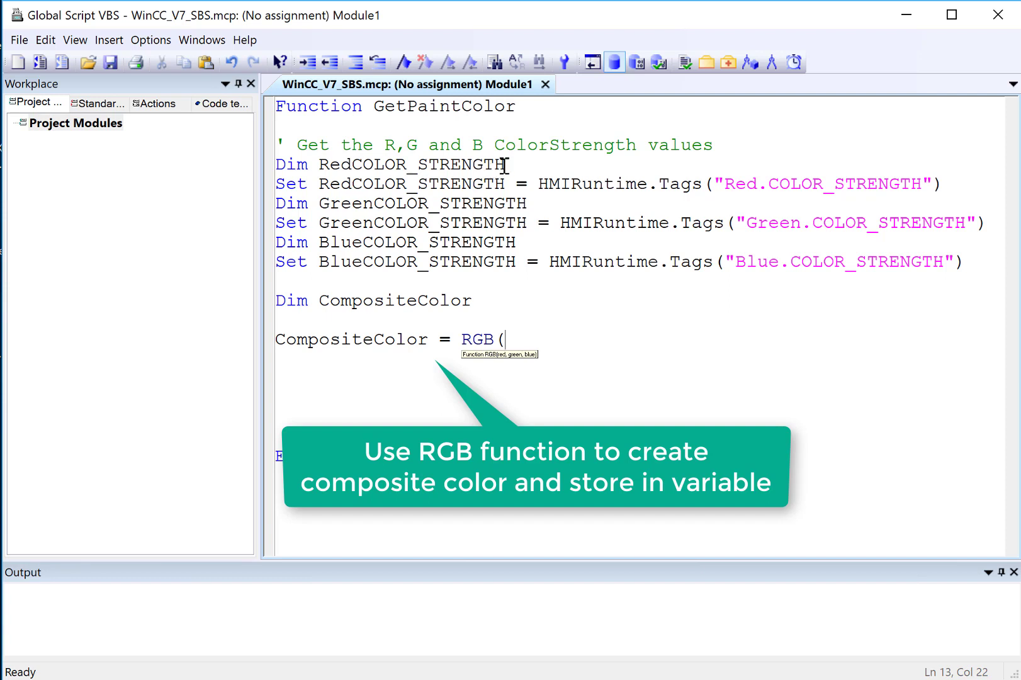
Step: Paste RedCOLOR_STRENGTH as the first argument of RGB( in the CompositeColor assignment
left_click_drag(506, 164, 320, 165)
right_click(320, 165)
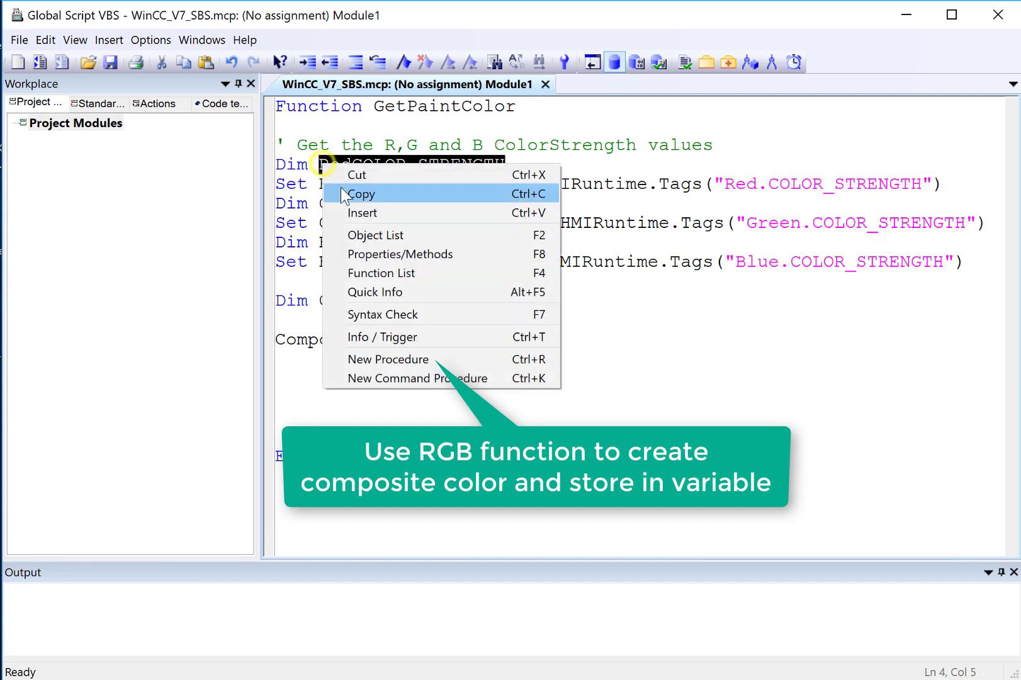
left_click(341, 185)
left_click(506, 339)
key("ctrl+v")
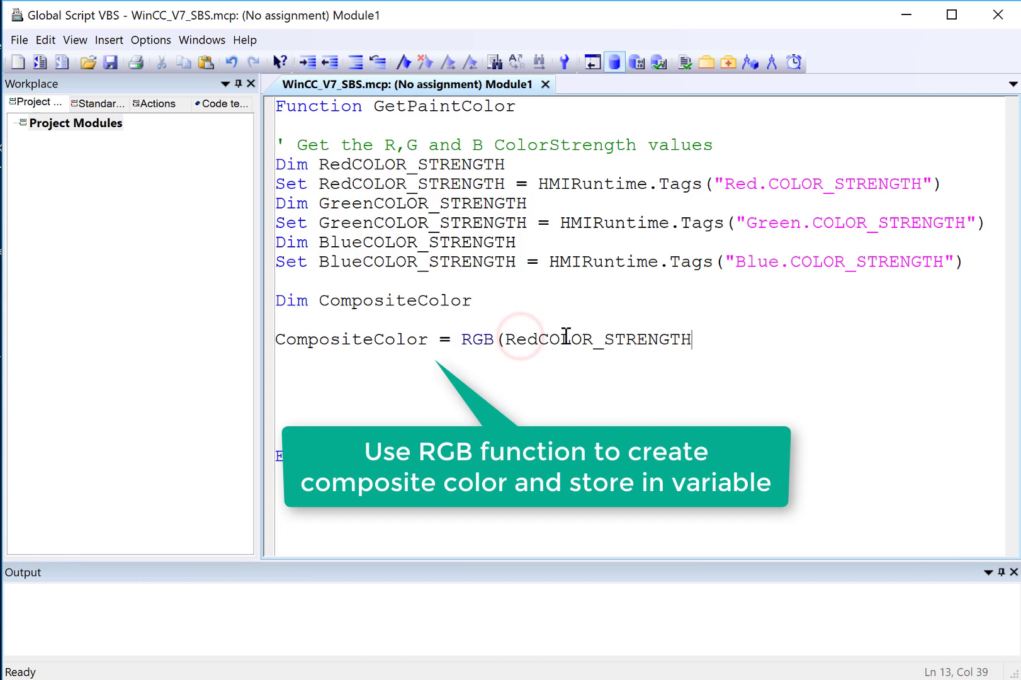
type(".Rea")
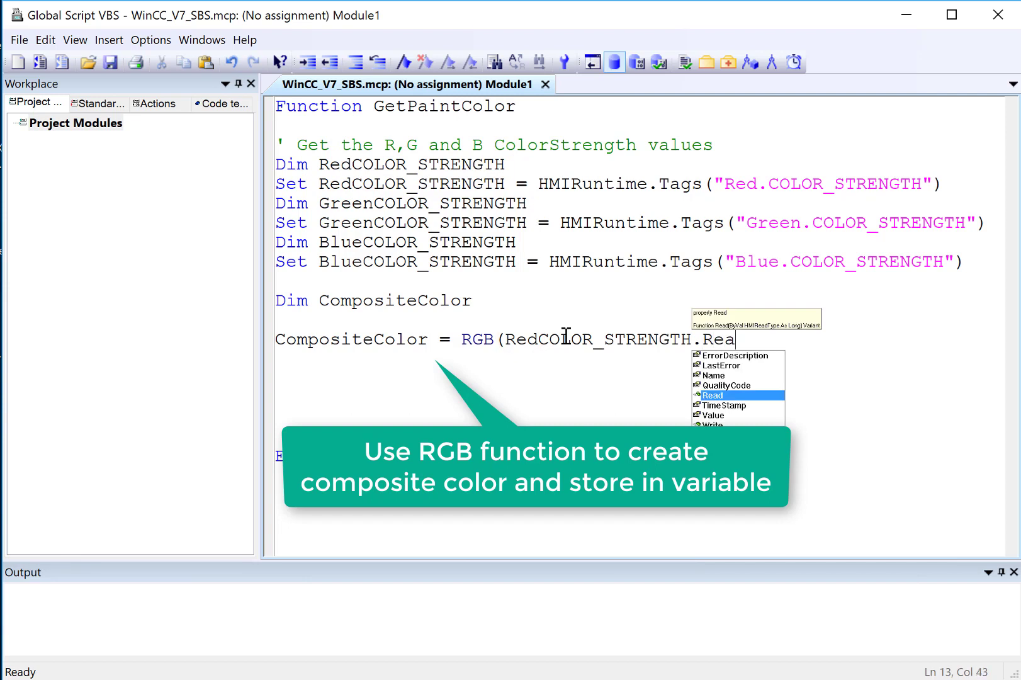
type("d(),")
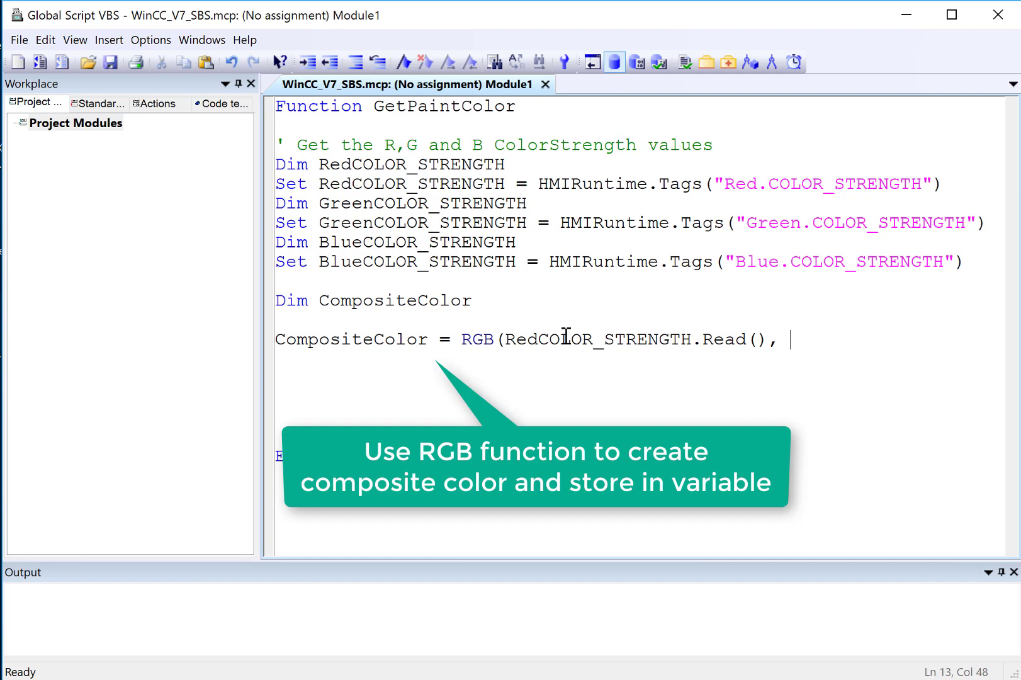
Step: Add GreenCOLOR_STRENGTH and BlueCOLOR_STRENGTH Read() values as the remaining RGB arguments
double_click(389, 203)
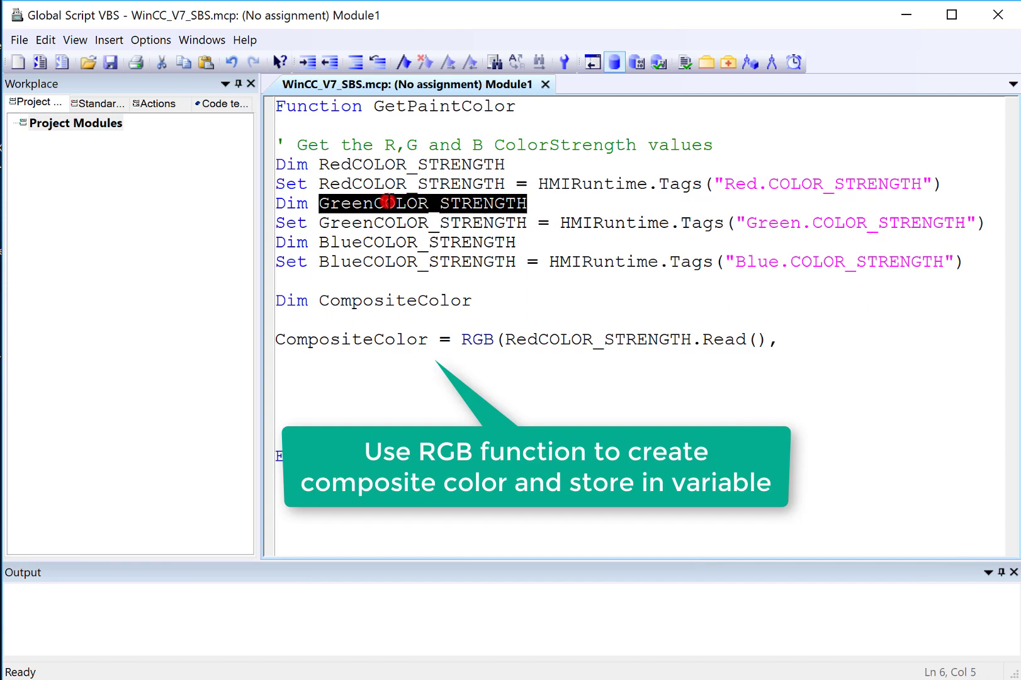
right_click(390, 203)
left_click(423, 226)
left_click(771, 339)
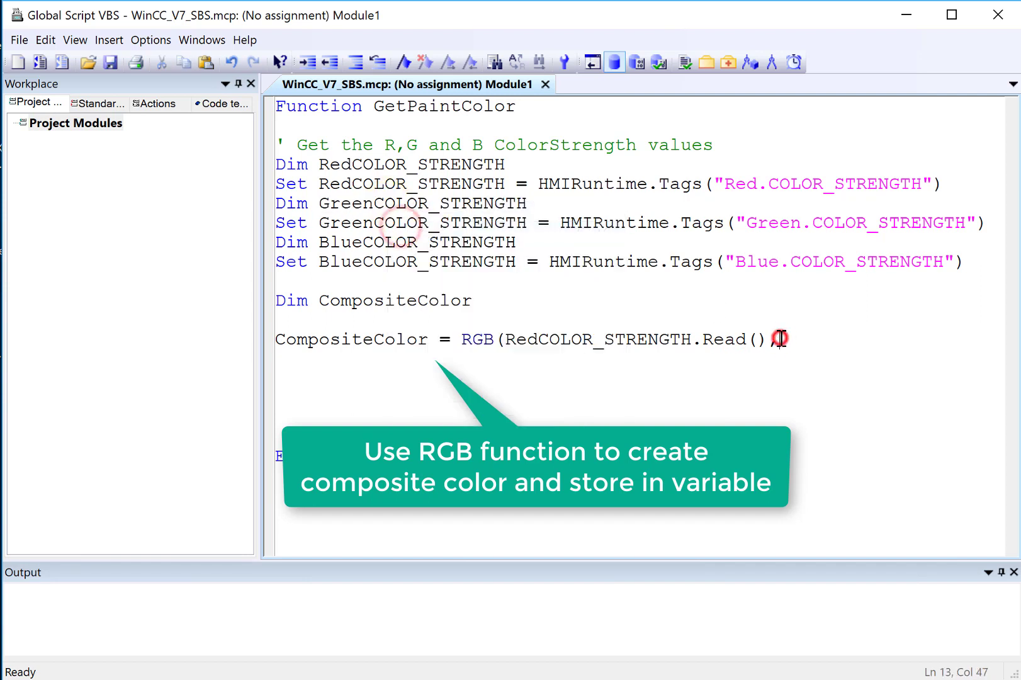
type(",")
key("ctrl+v")
type(".")
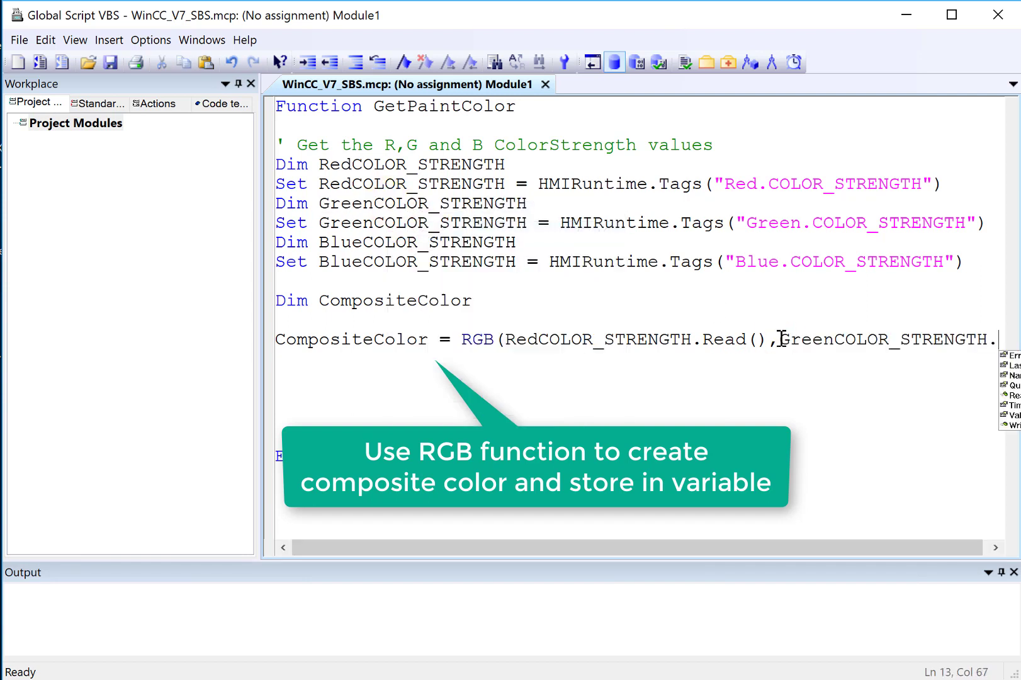
type("Read()")
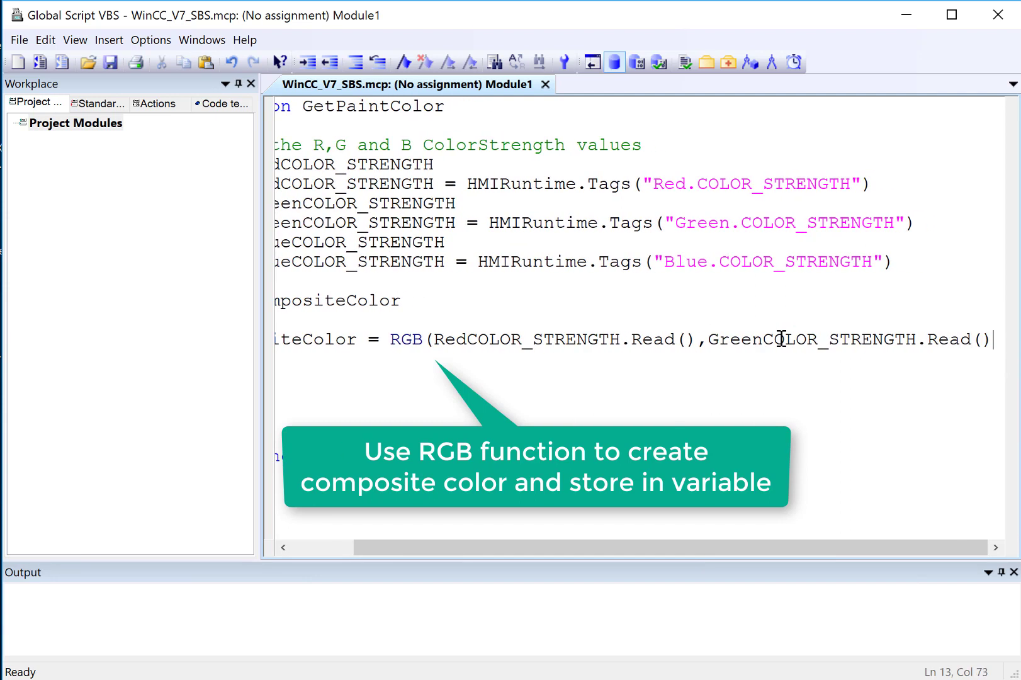
type(",")
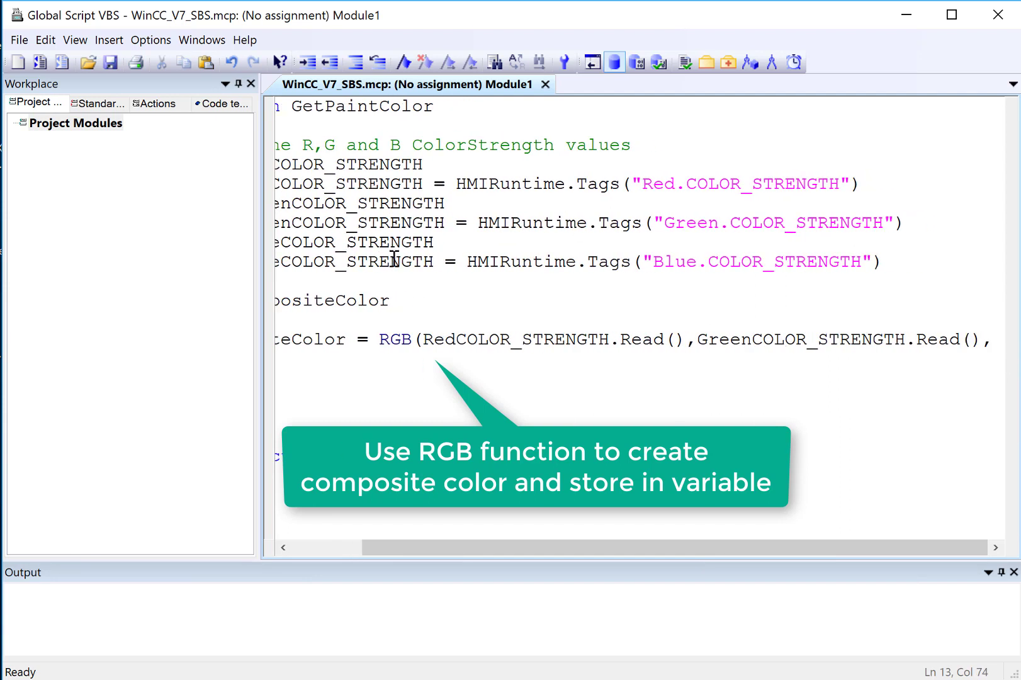
double_click(372, 243)
key("ctrl+c")
left_click(911, 343)
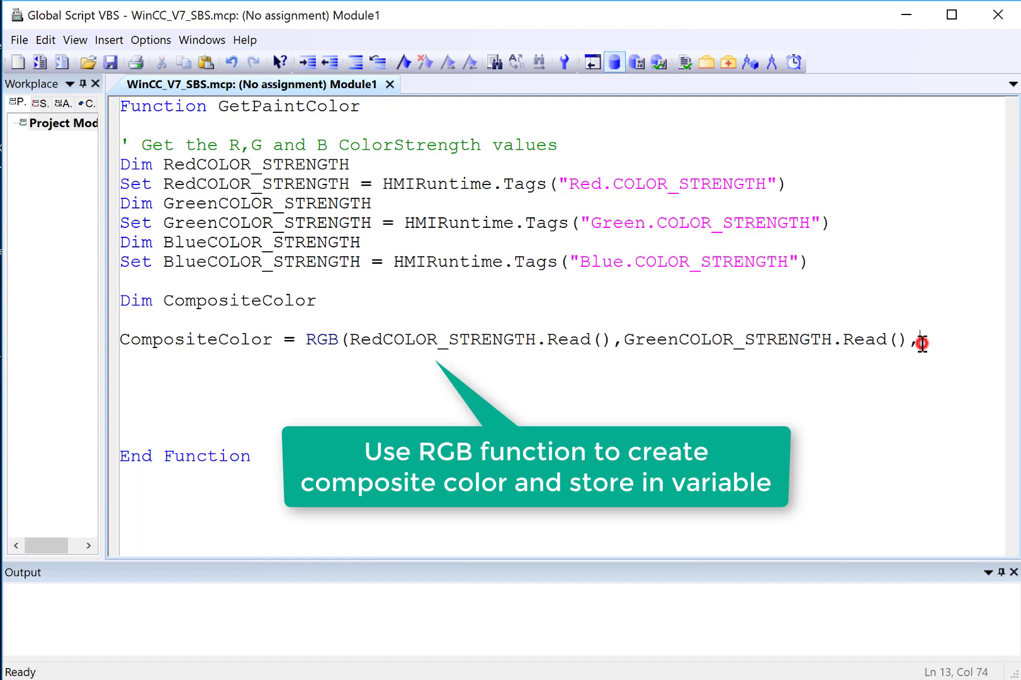
key("ctrl+v")
type(".")
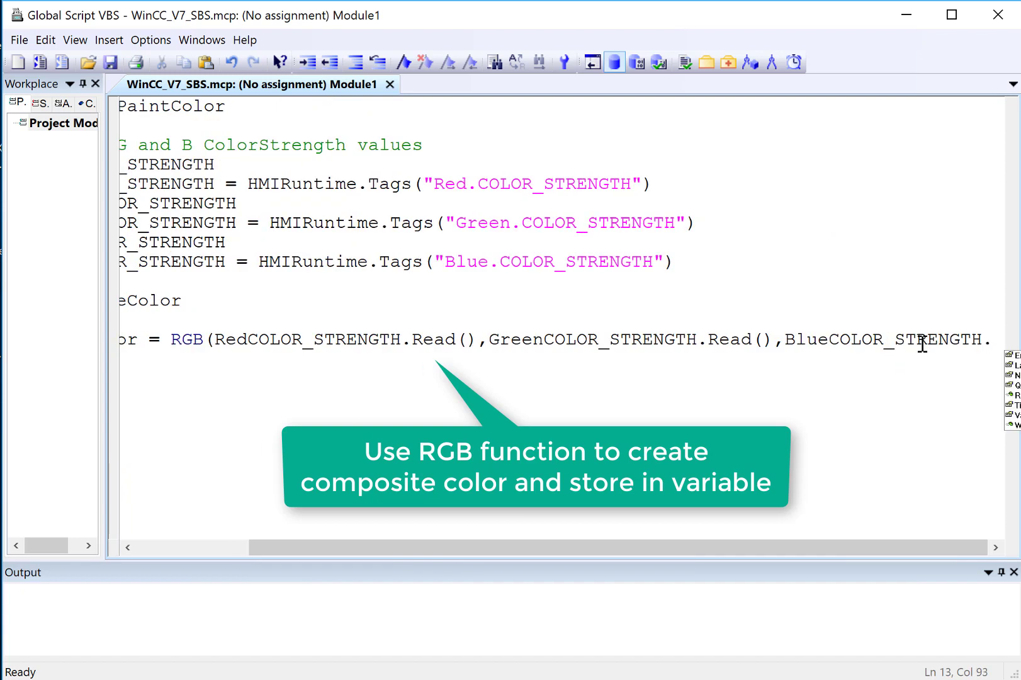
type("read()")
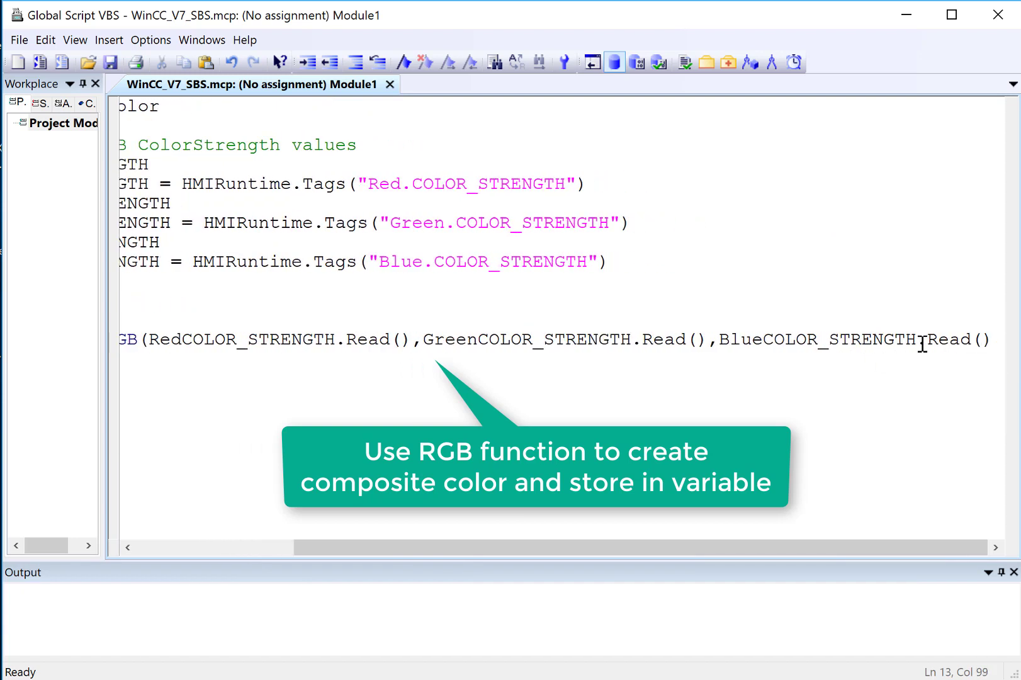
type(" )")
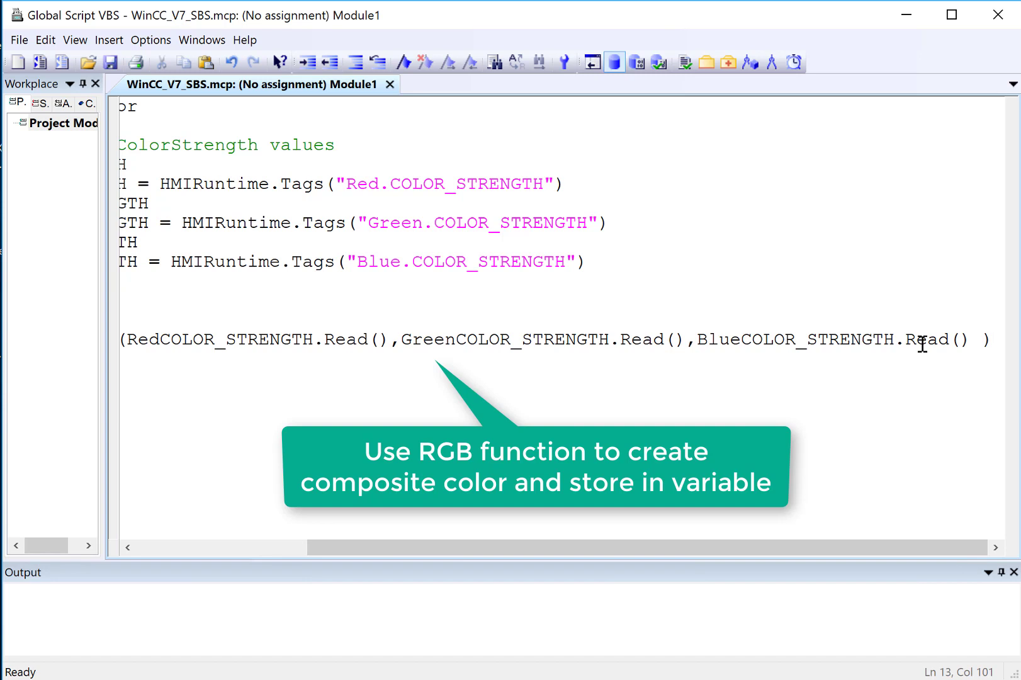
key("Return")
key("Return")
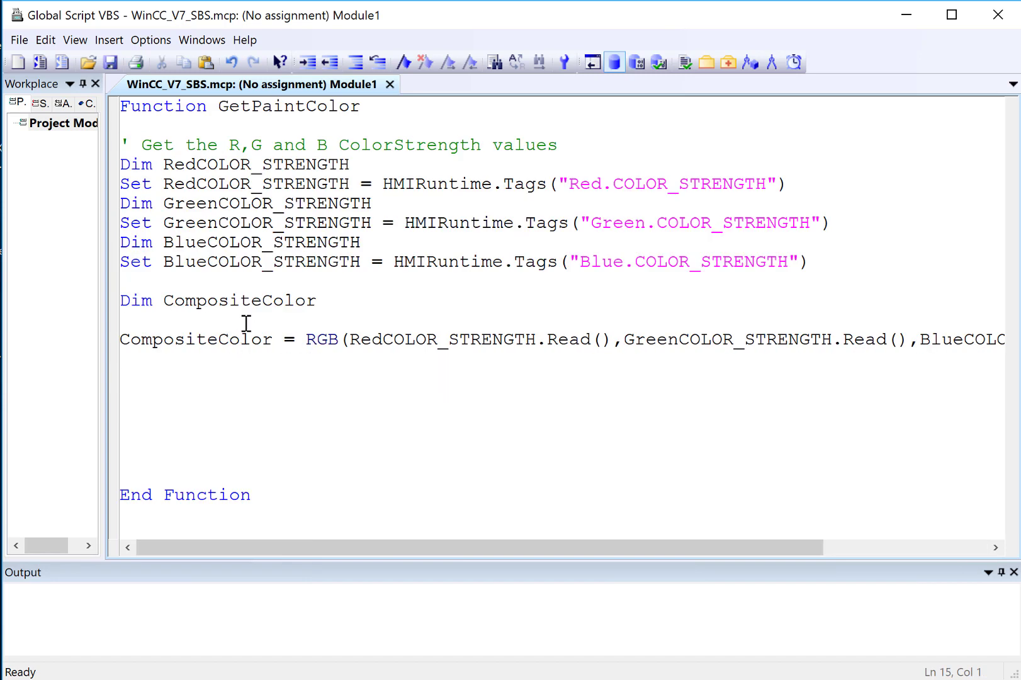
Step: Add the return-value comment and start line 15 with GetPaintColor
key("ctrl+z")
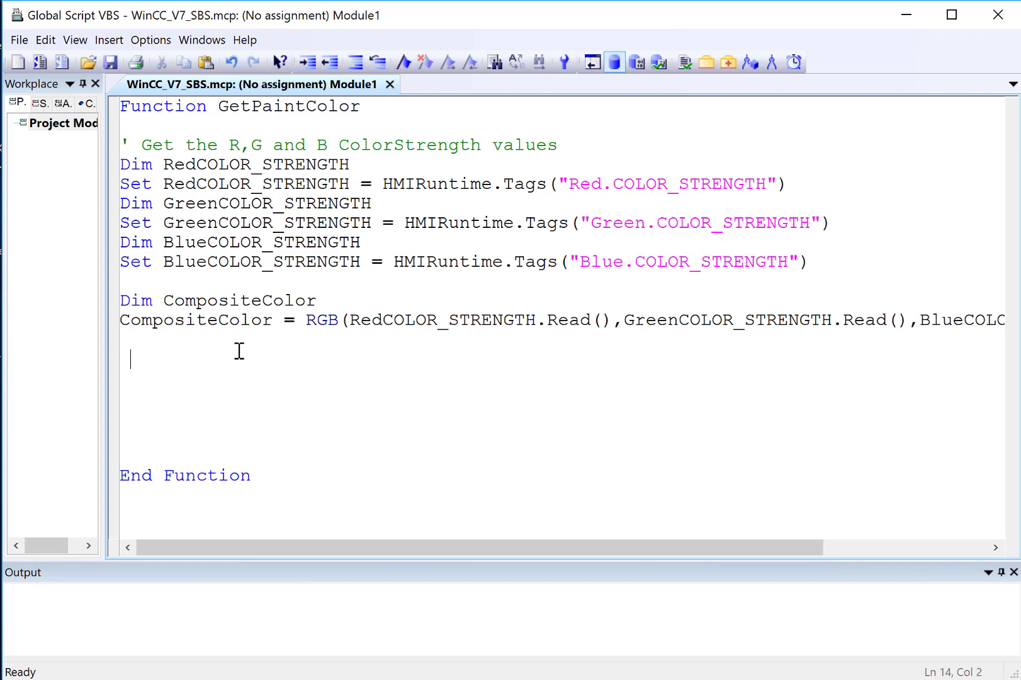
type("'return t")
type("he composite value to caller")
key("Return")
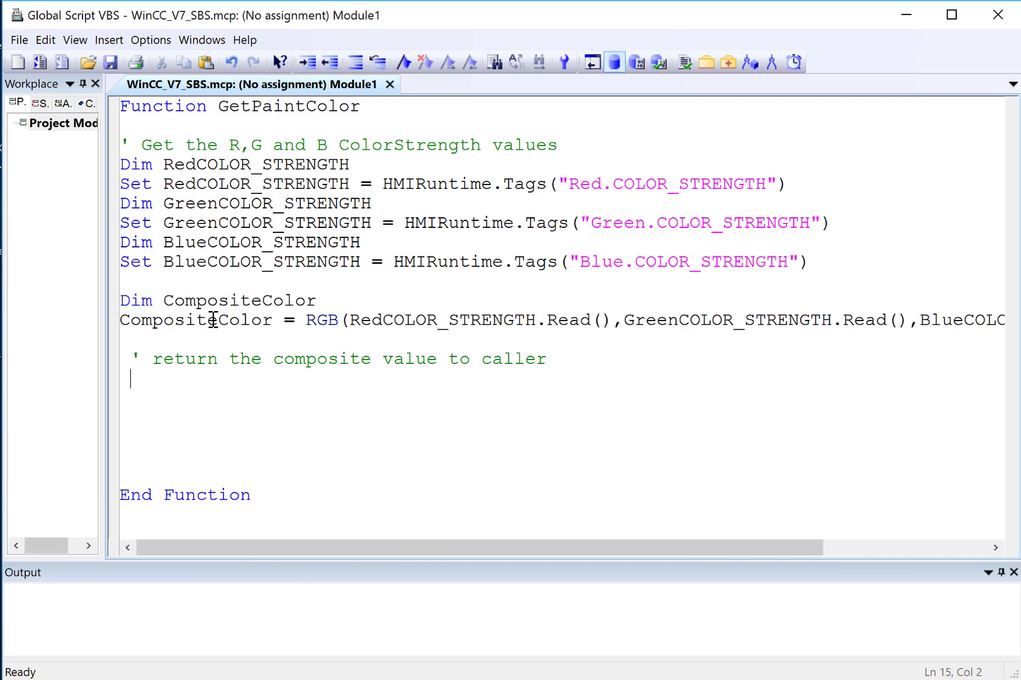
left_click(276, 108)
double_click(275, 108)
right_click(275, 108)
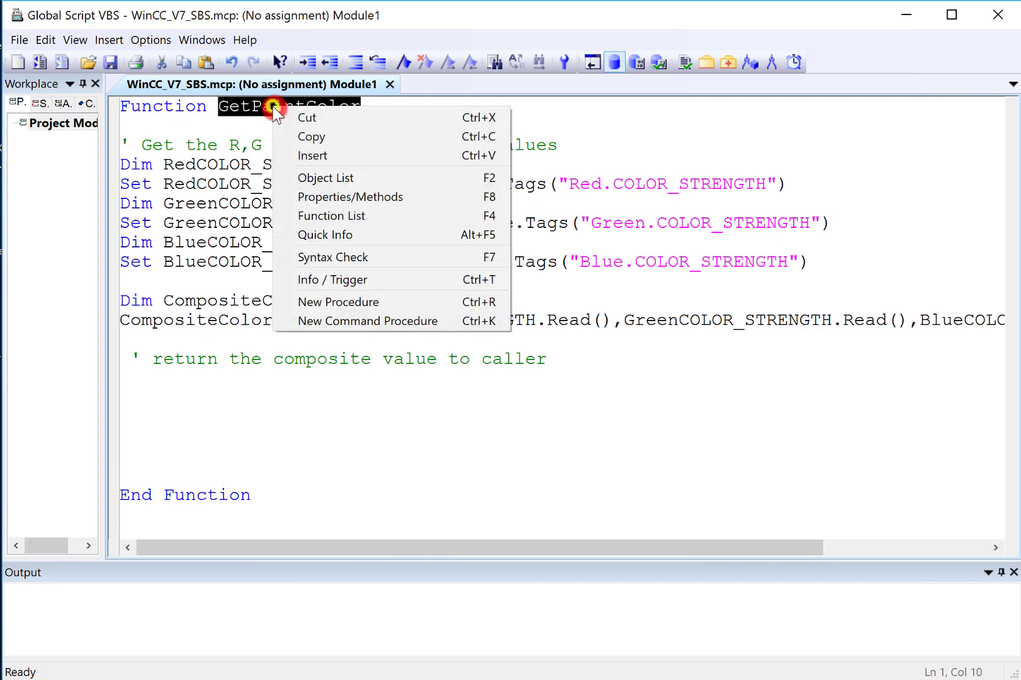
left_click(311, 137)
left_click(124, 382)
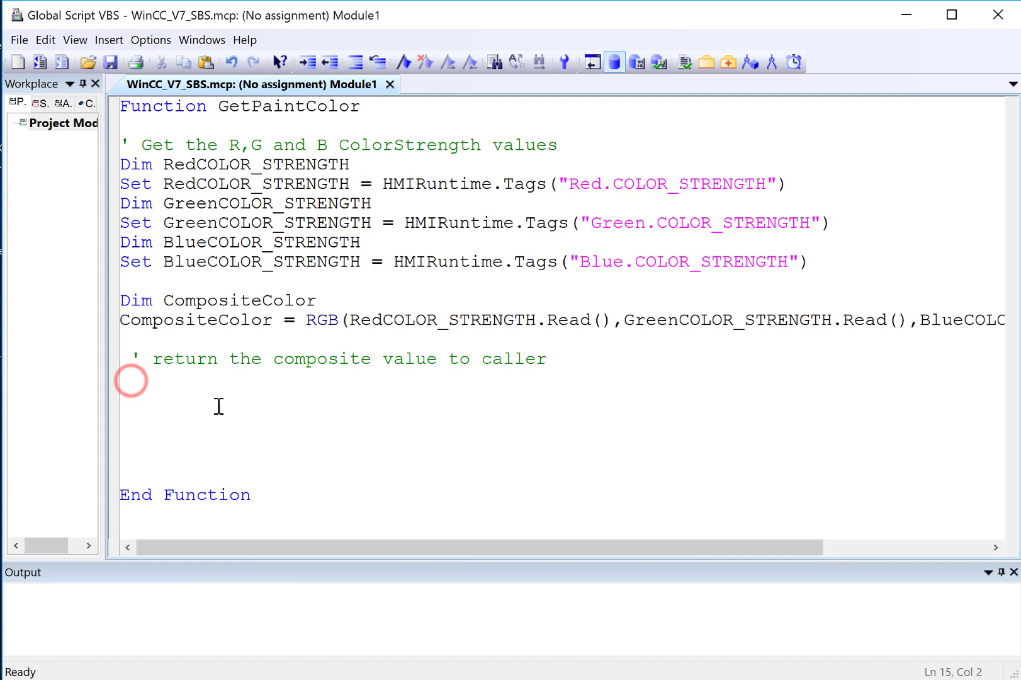
key("ctrl+v")
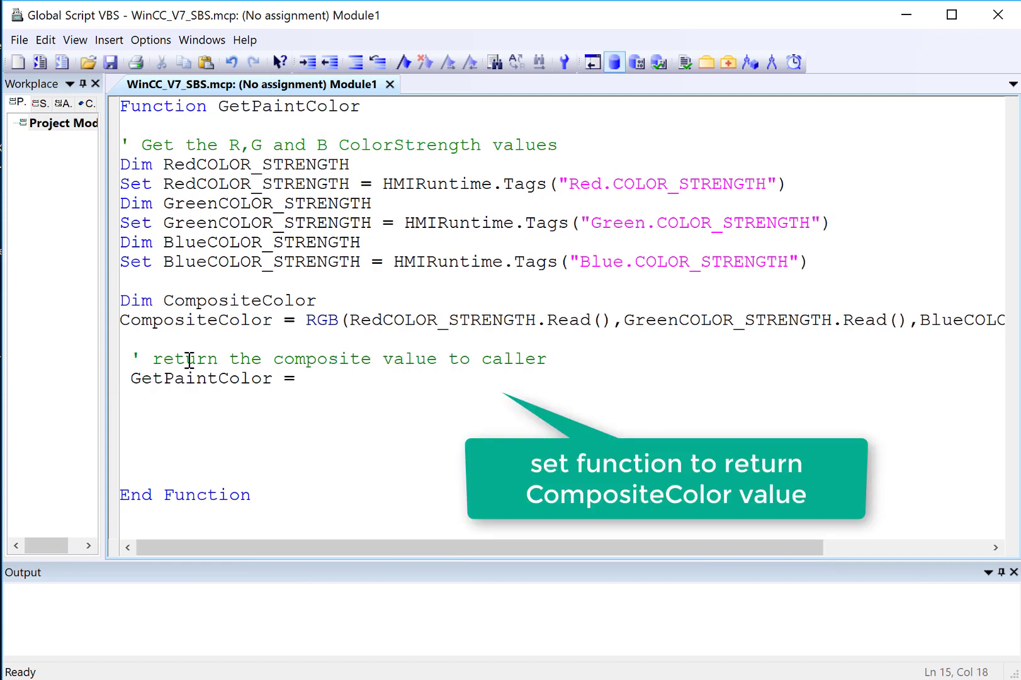
Step: Complete GetPaintColor = CompositeColor and remove the extra blank lines before End Function
double_click(152, 320)
right_click(152, 319)
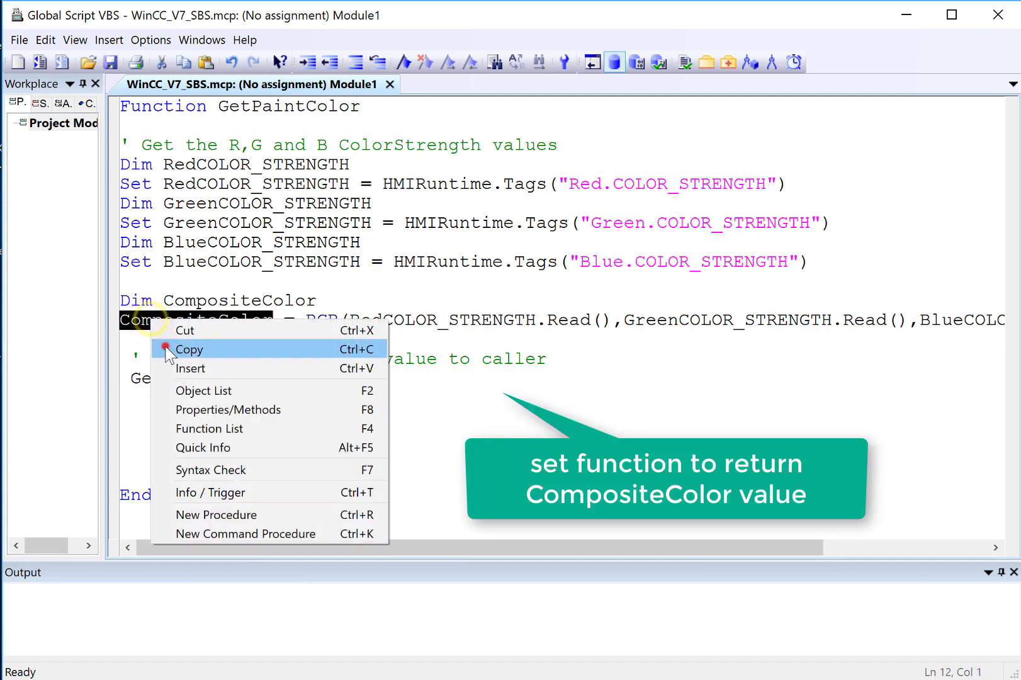
left_click(189, 350)
left_click(319, 377)
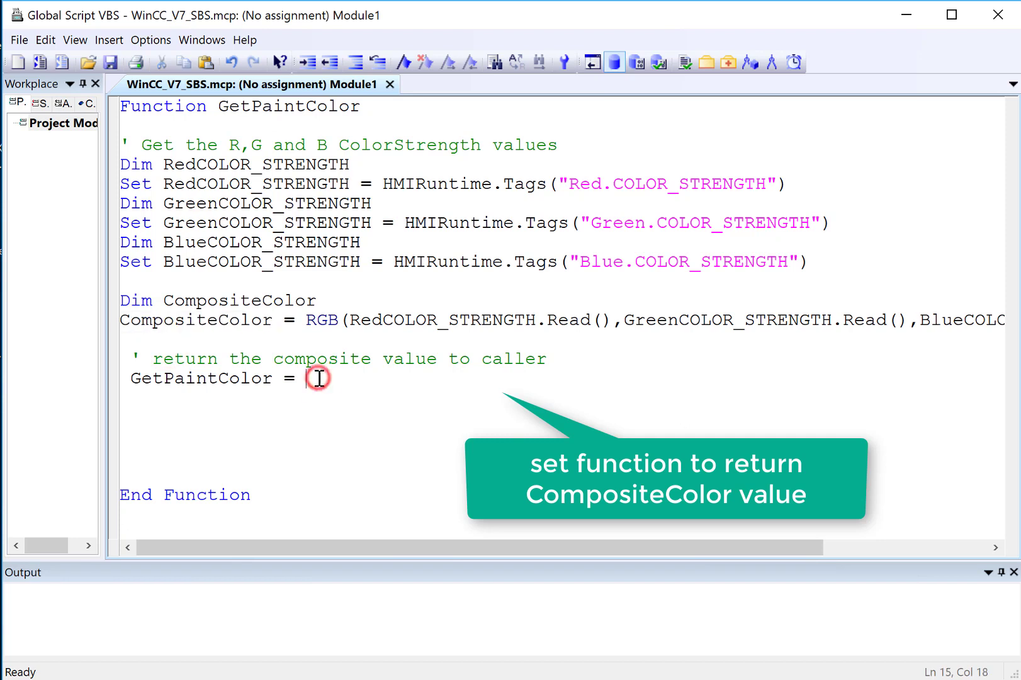
key("ctrl+v")
key("Delete")
key("Delete")
key("Delete")
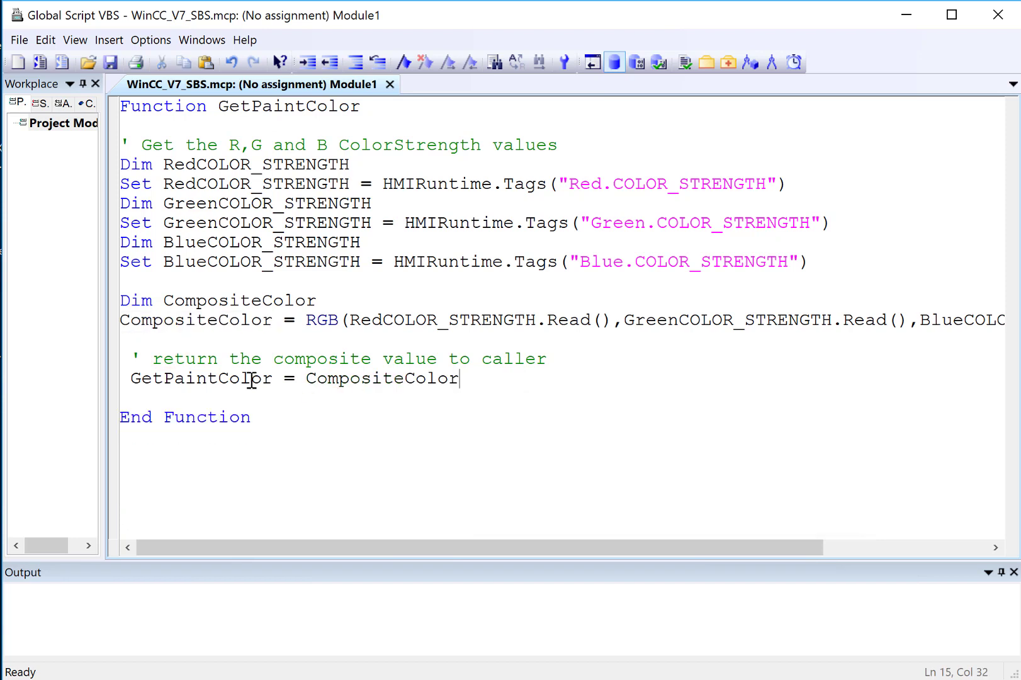
Step: Save the module as GetPaintColor.bmo and expand Project Modules to show it
left_click(110, 62)
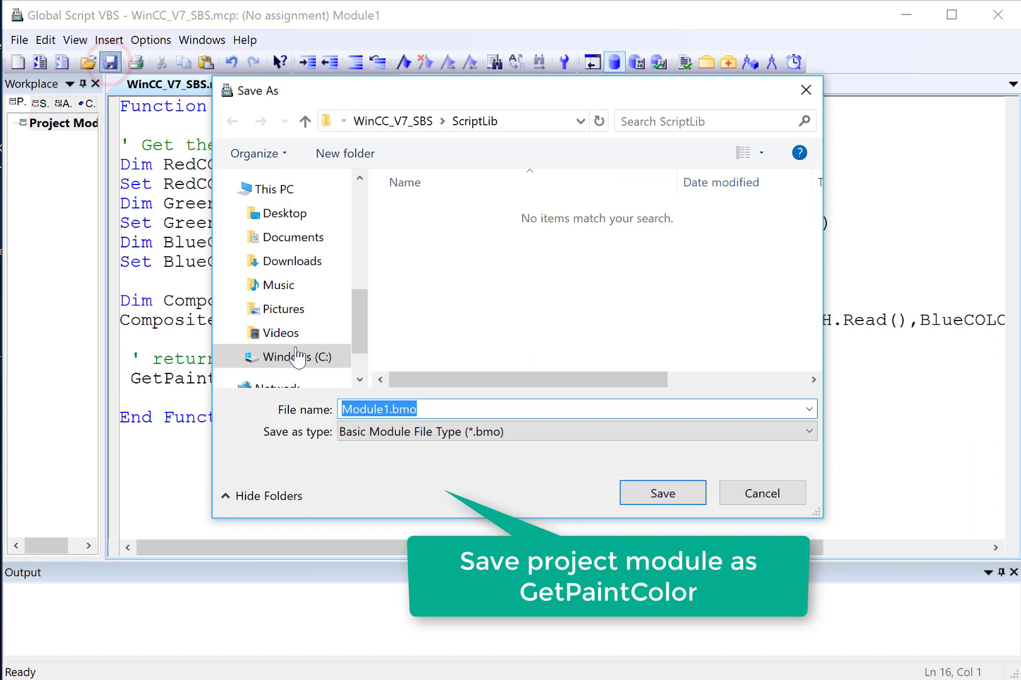
left_click_drag(388, 410, 338, 411)
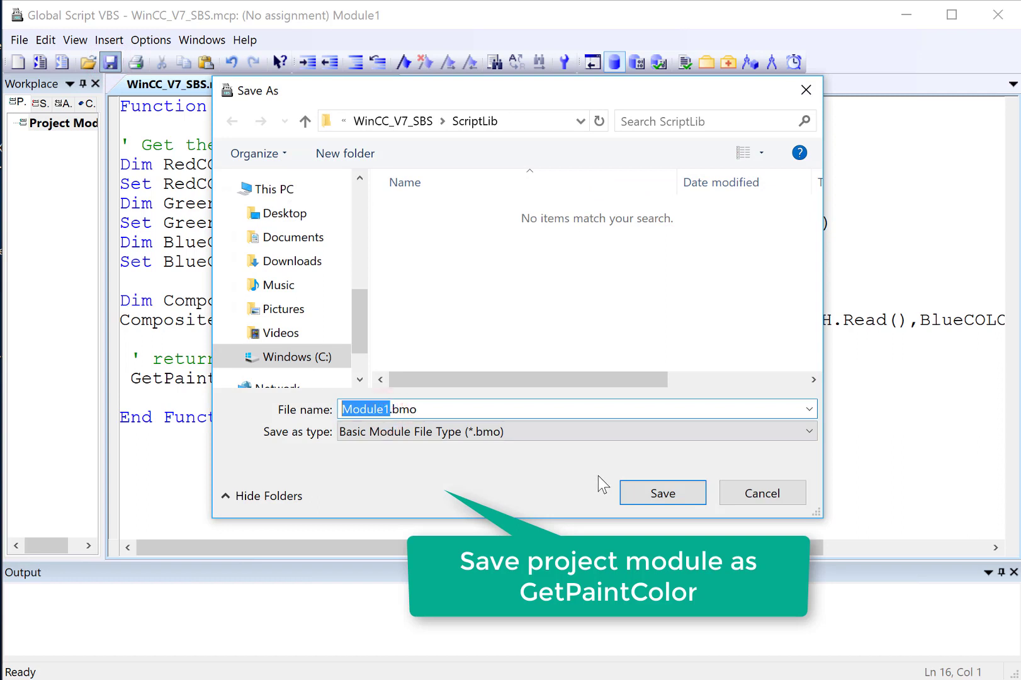
type("GetPaintColor")
left_click(663, 493)
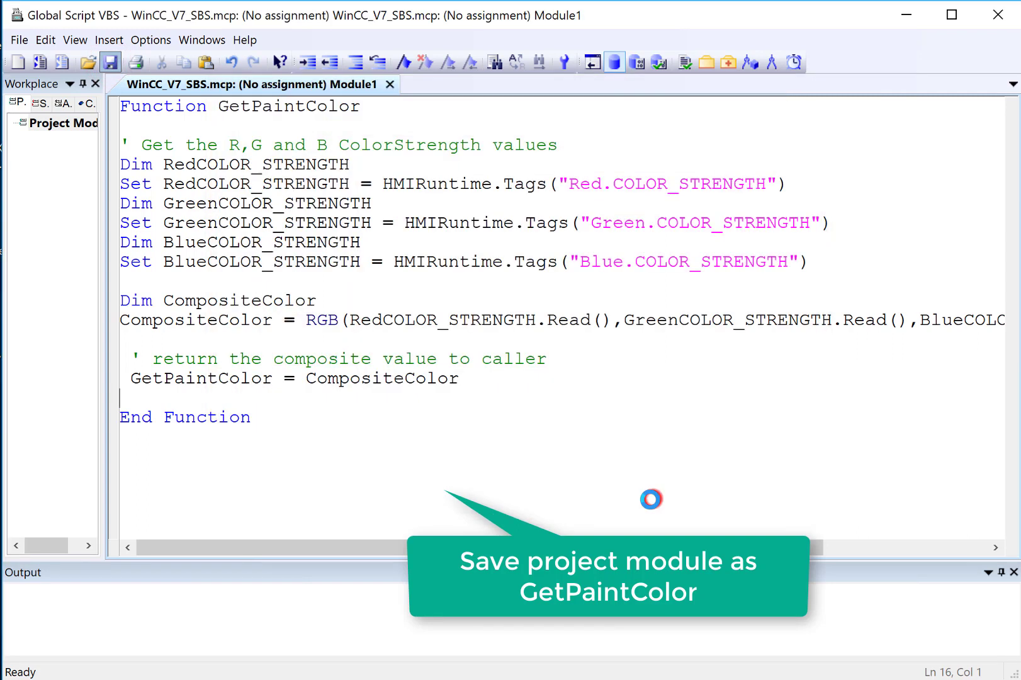
left_click(11, 139)
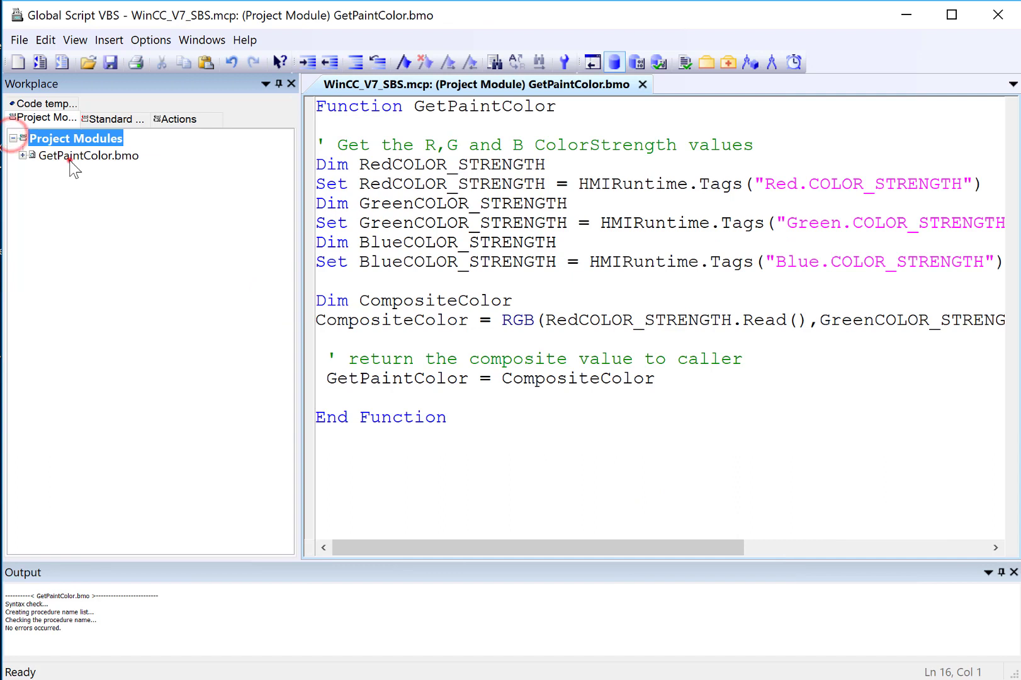
Step: Return to WinCC Explorer and open Details.PDL in Graphics Designer
left_click(89, 155)
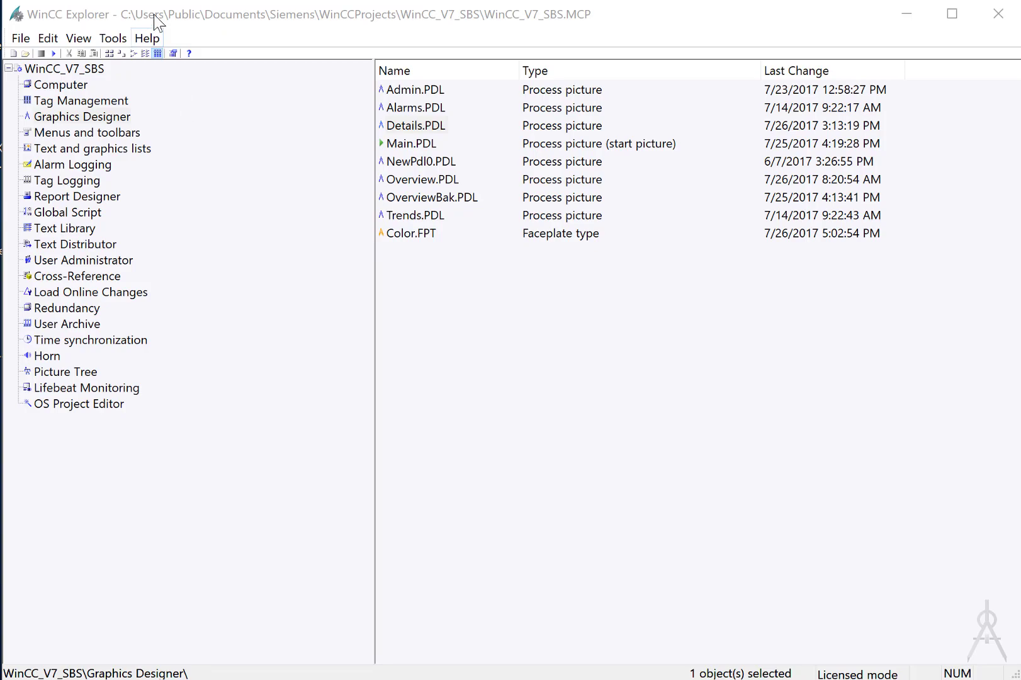
left_click(159, 20)
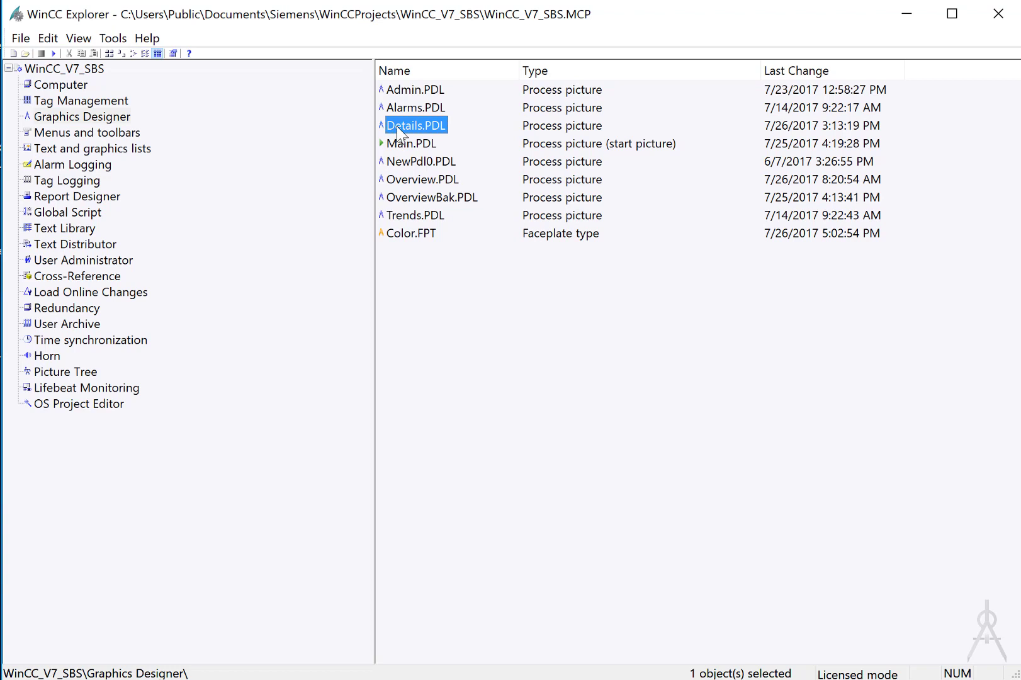
double_click(401, 130)
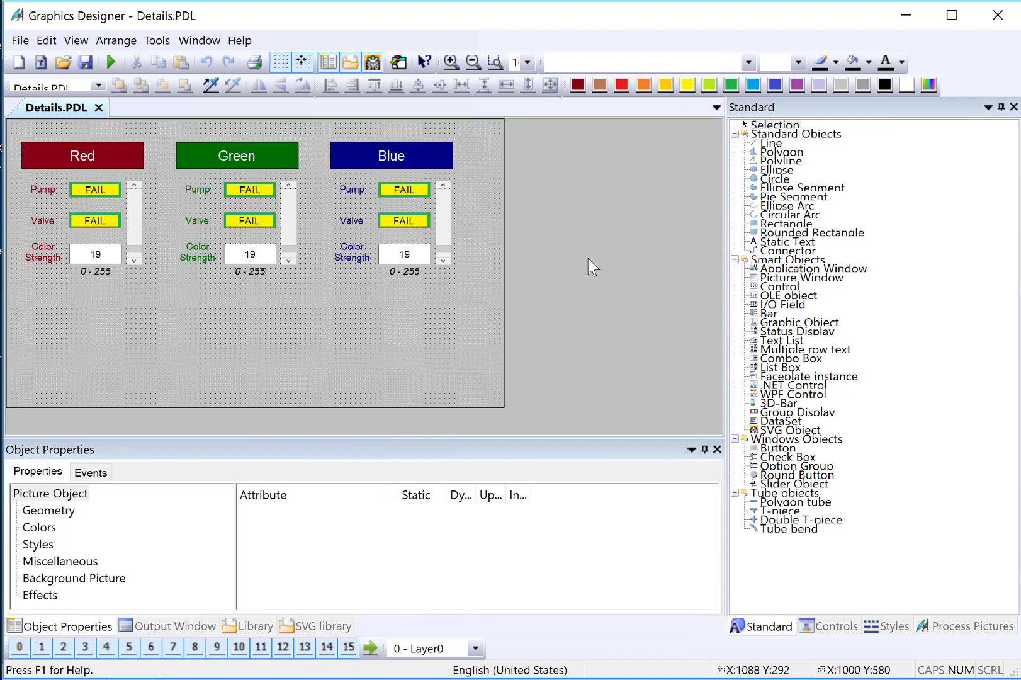
Step: Draw a wide rectangle below the color groups and turn off its Global Color Scheme
left_click(778, 224)
mouse_move(14, 287)
left_mouse_down()
mouse_move(385, 343)
mouse_move(490, 397)
left_mouse_up()
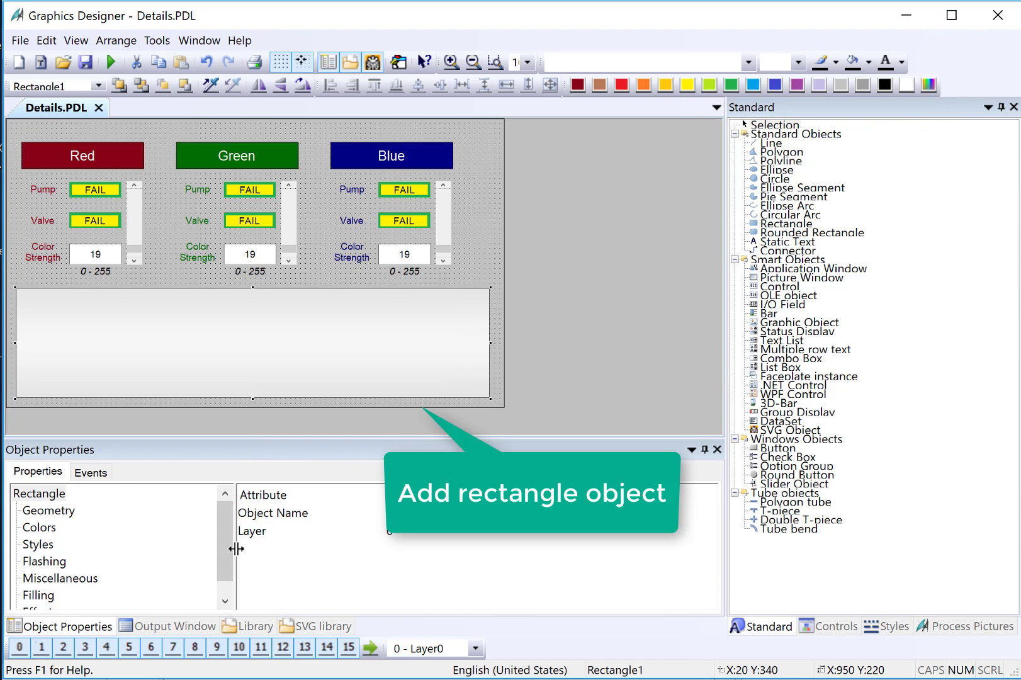
scroll(223, 578, "down", 1)
left_click(38, 594)
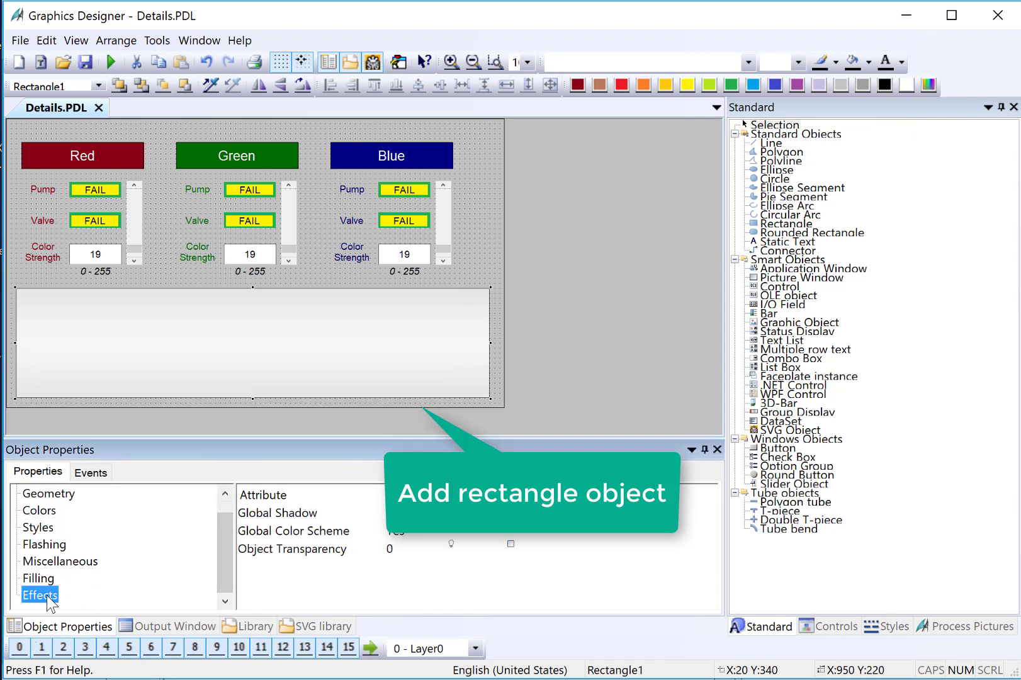
double_click(302, 531)
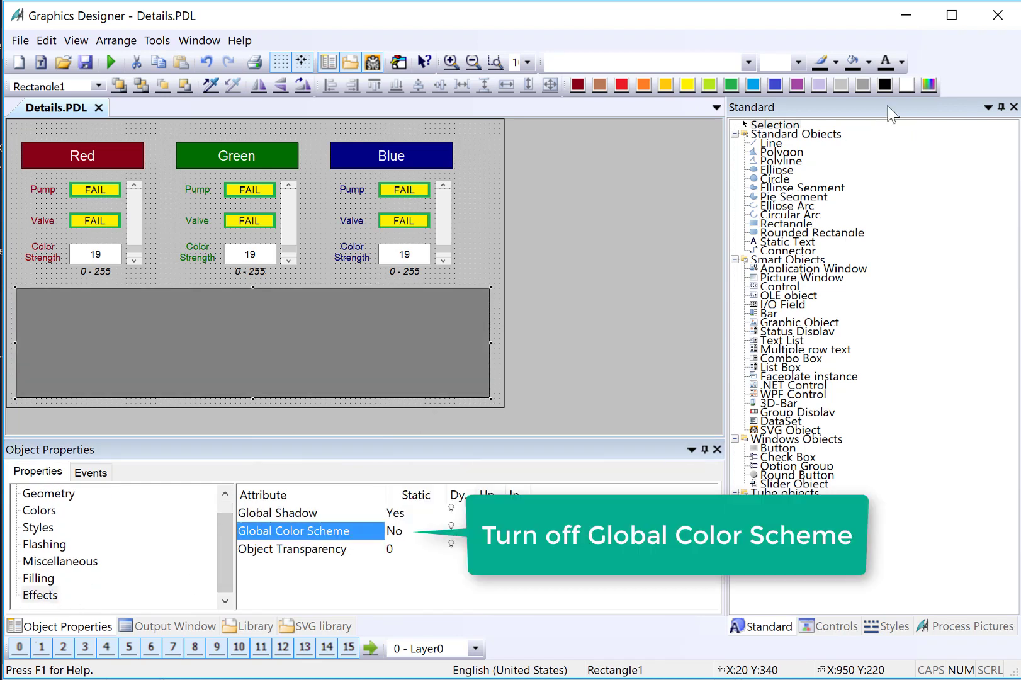
Step: Give the rectangle a white fill and bring up Background Color's dynamic options
left_click(906, 88)
left_click(38, 509)
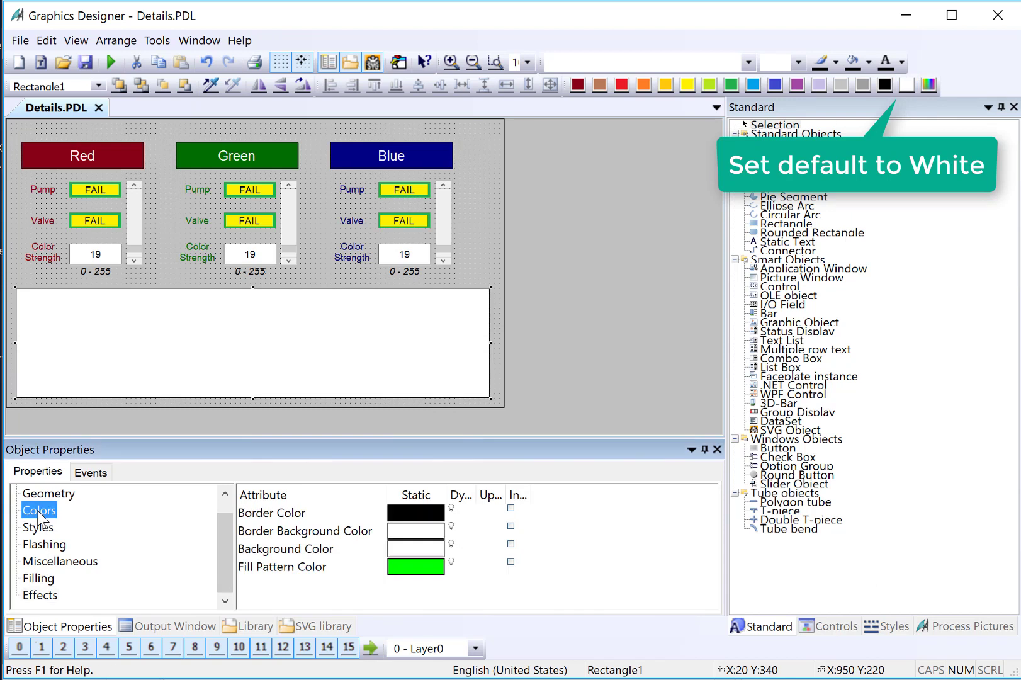
left_click(257, 551)
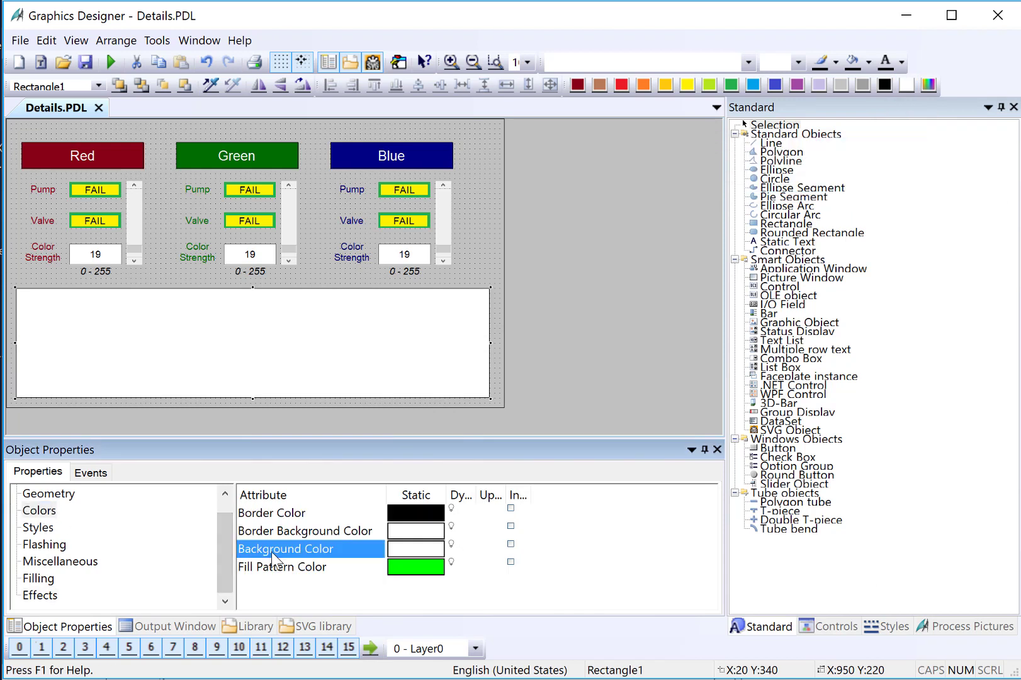
right_click(451, 543)
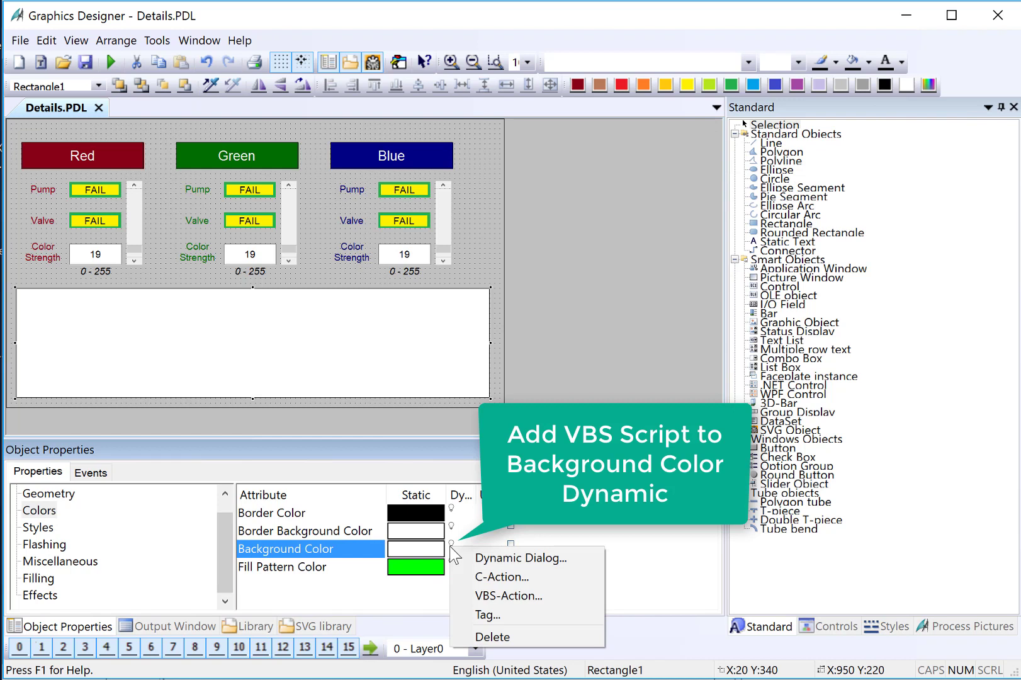
Step: Create a VBS action for the background color and add a blank line in its body
left_click(495, 596)
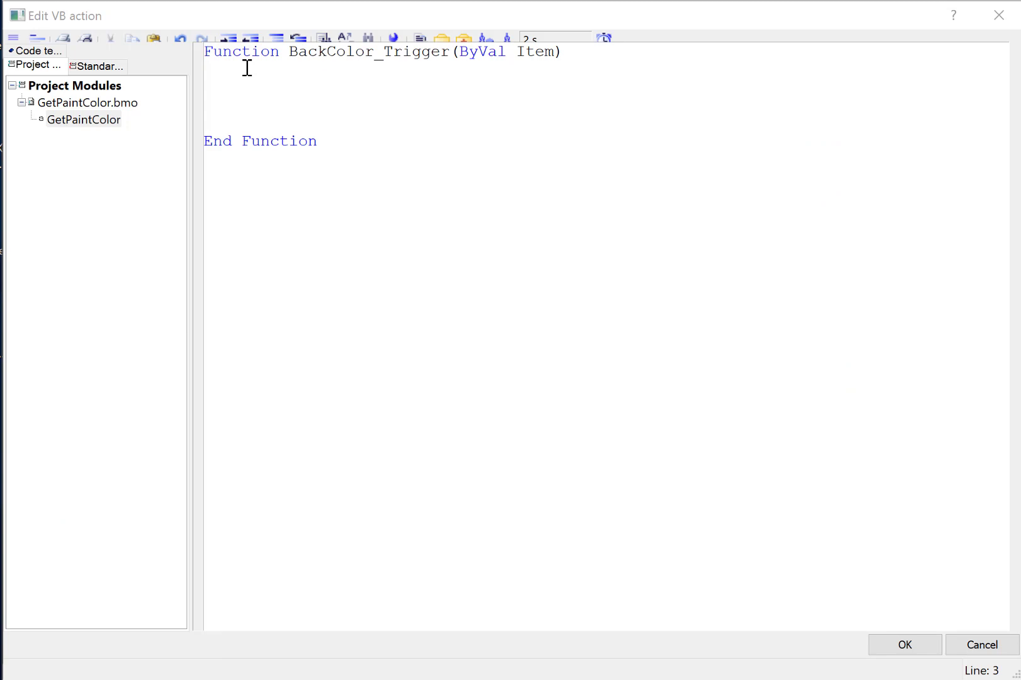
left_click_drag(291, 51, 448, 52)
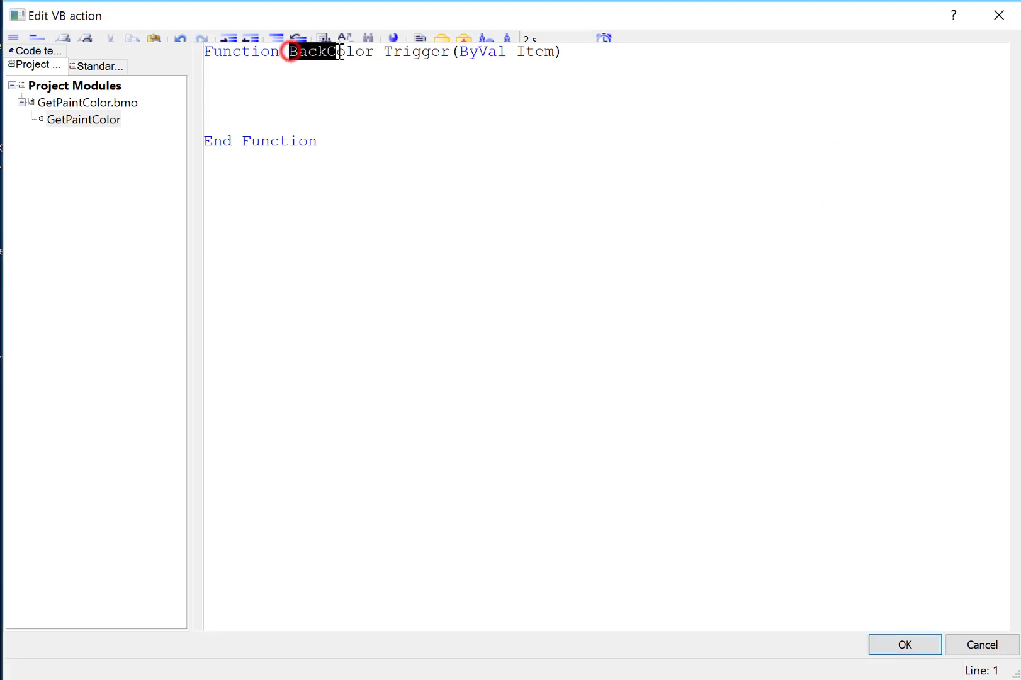
left_click(420, 86)
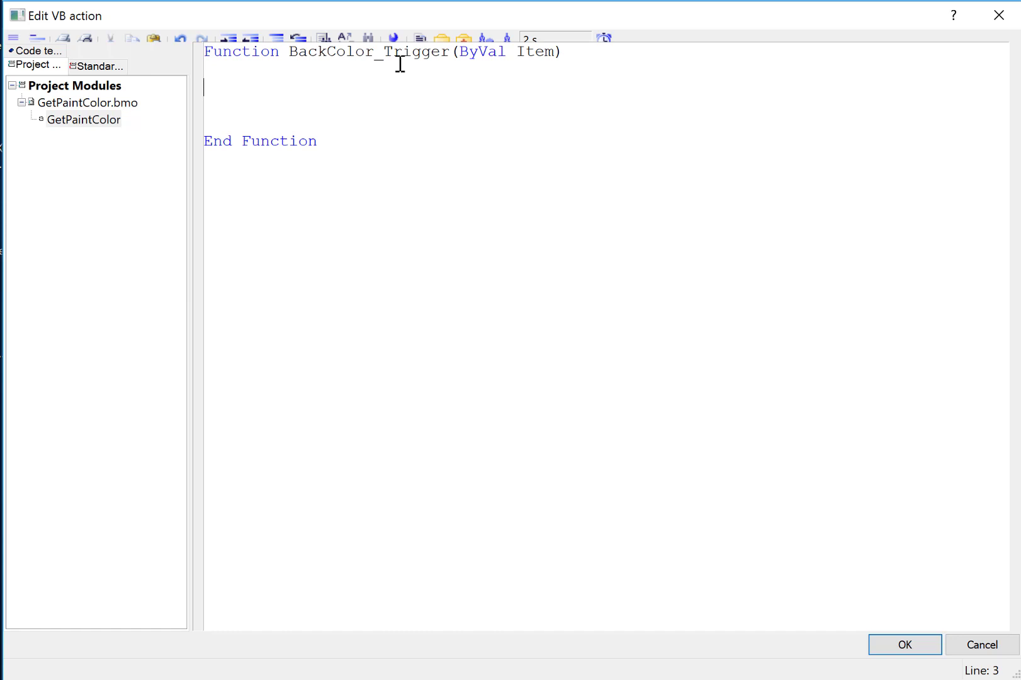
left_click(368, 80)
key("Return")
Step: Copy BackColor_Trigger and paste it onto a new code line
left_click_drag(289, 51, 448, 51)
key("ctrl+c")
type("' Set BackColor property to value of GetPaintColor")
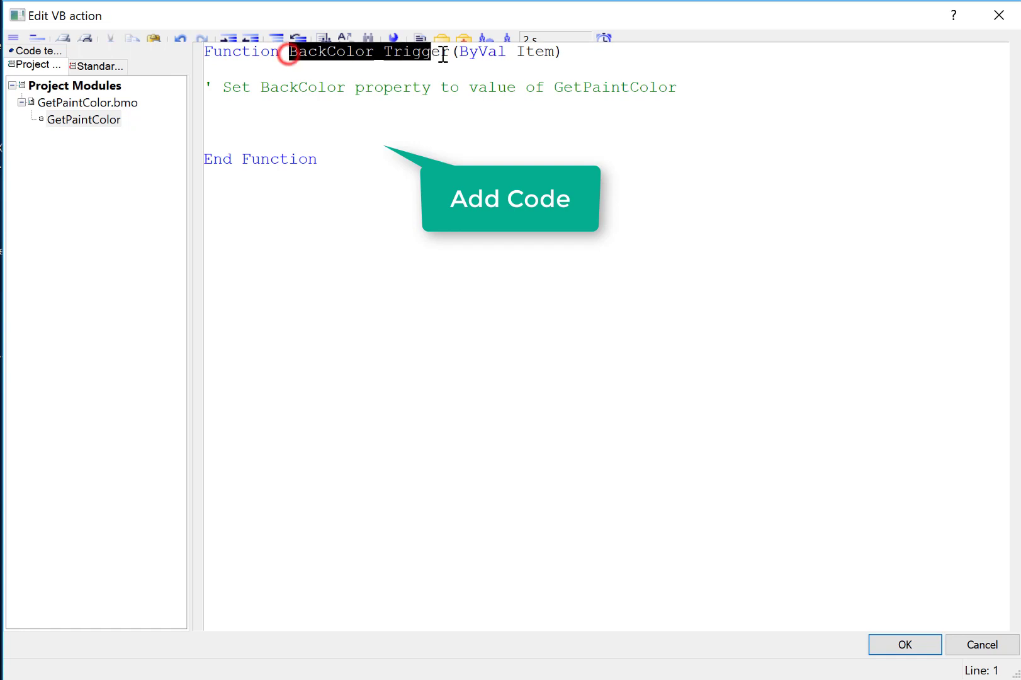
right_click(440, 51)
left_click(467, 84)
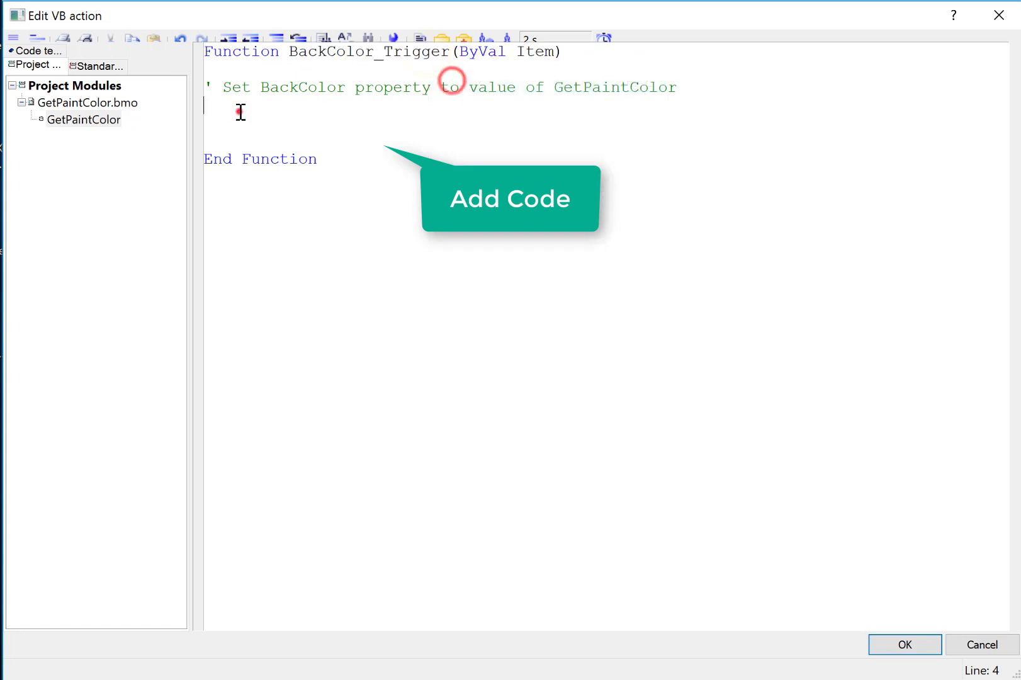
left_click(239, 110)
key("Return")
key("ctrl+v")
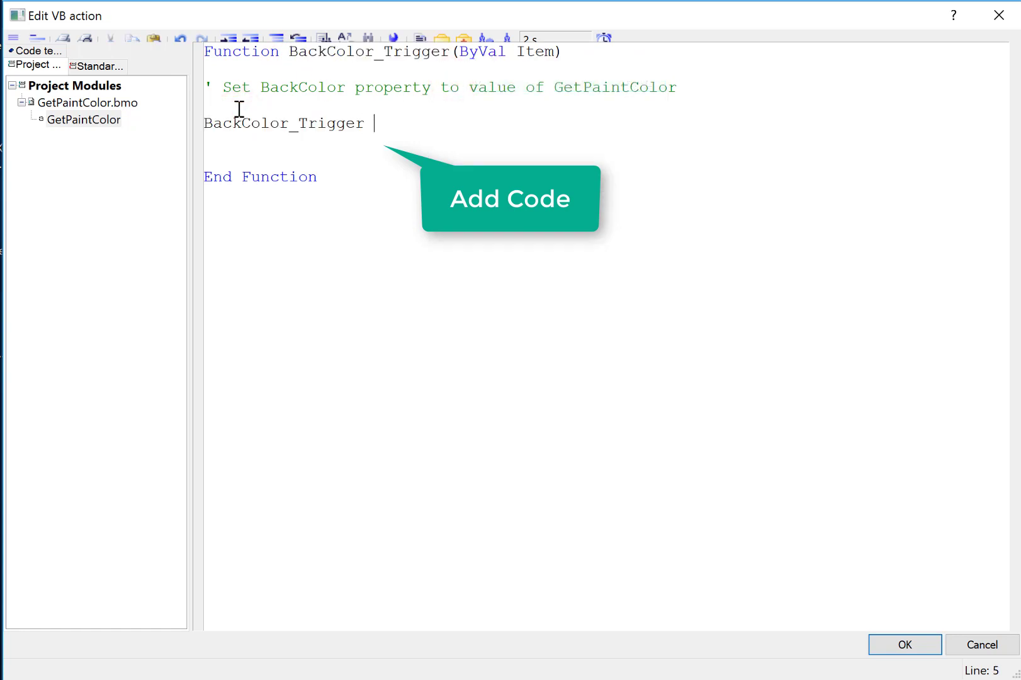
Step: Insert GetPaintColor from Project Modules after the equals sign
left_click_drag(82, 120, 412, 135)
type("= GetPaintColor")
left_click(575, 126)
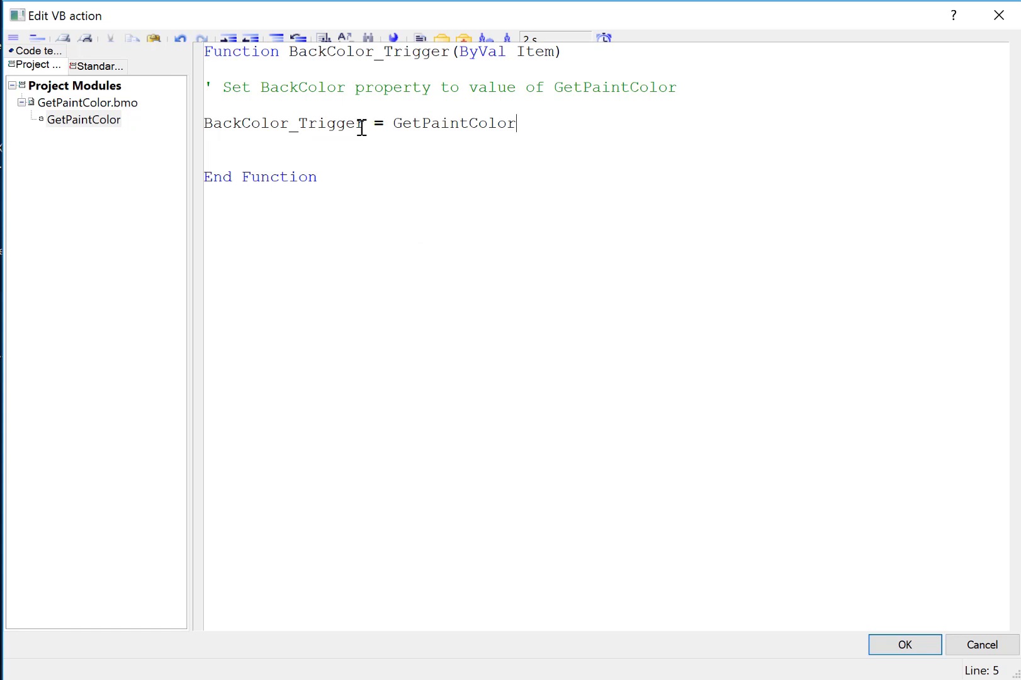
left_click_drag(364, 124, 204, 126)
left_click(217, 143)
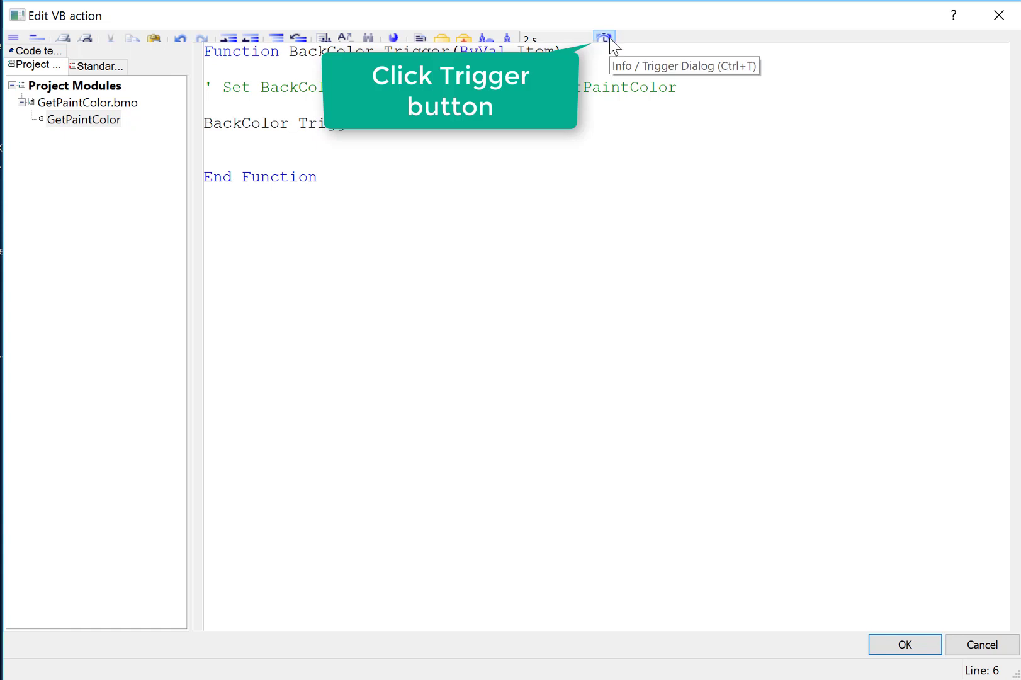
Step: Change the background-color action's trigger event from the 2 s cycle to Tag
left_click(605, 39)
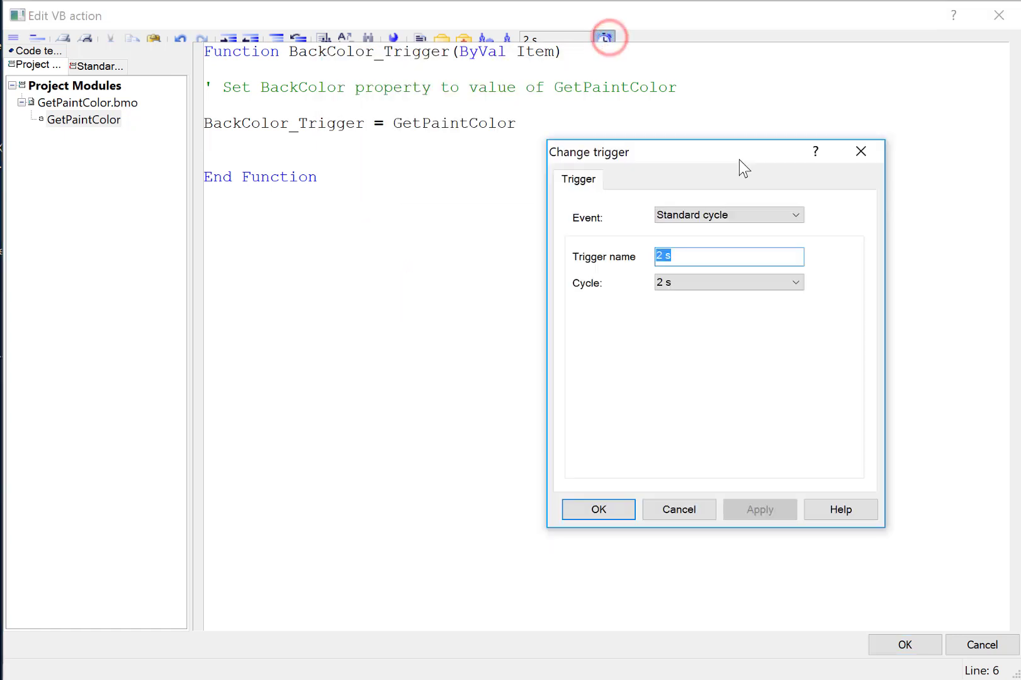
left_click_drag(739, 160, 741, 143)
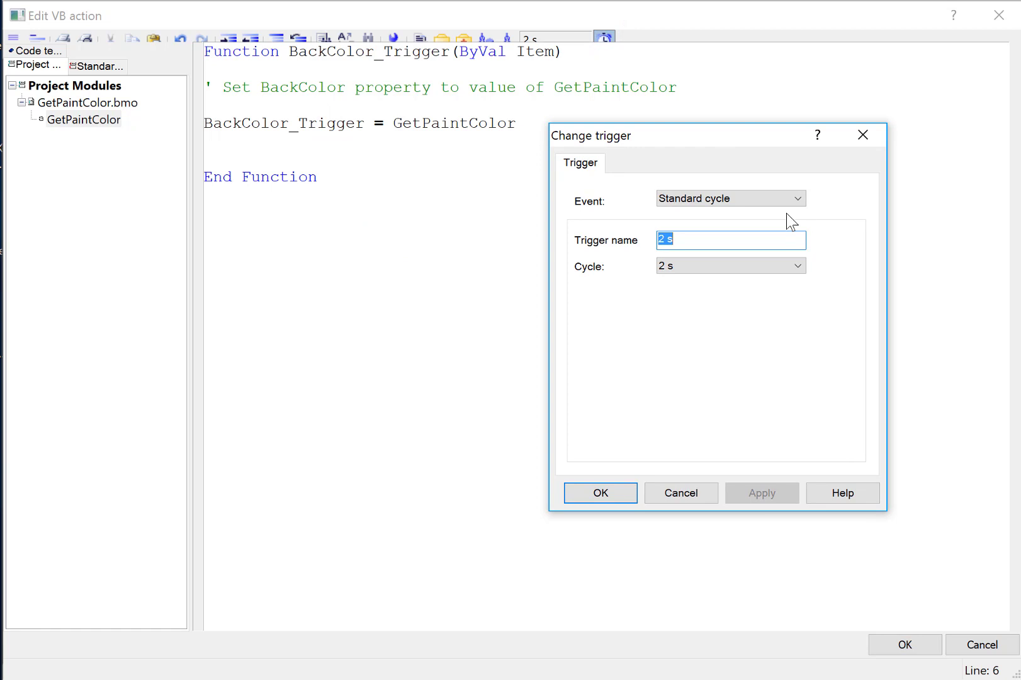
left_click(762, 240)
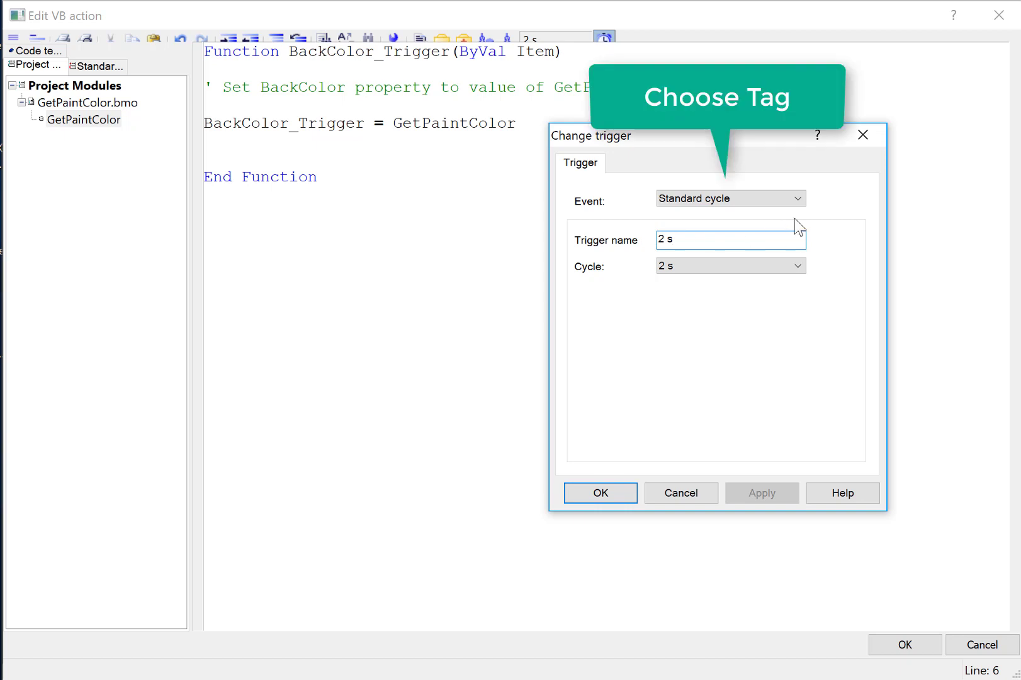
left_click(798, 198)
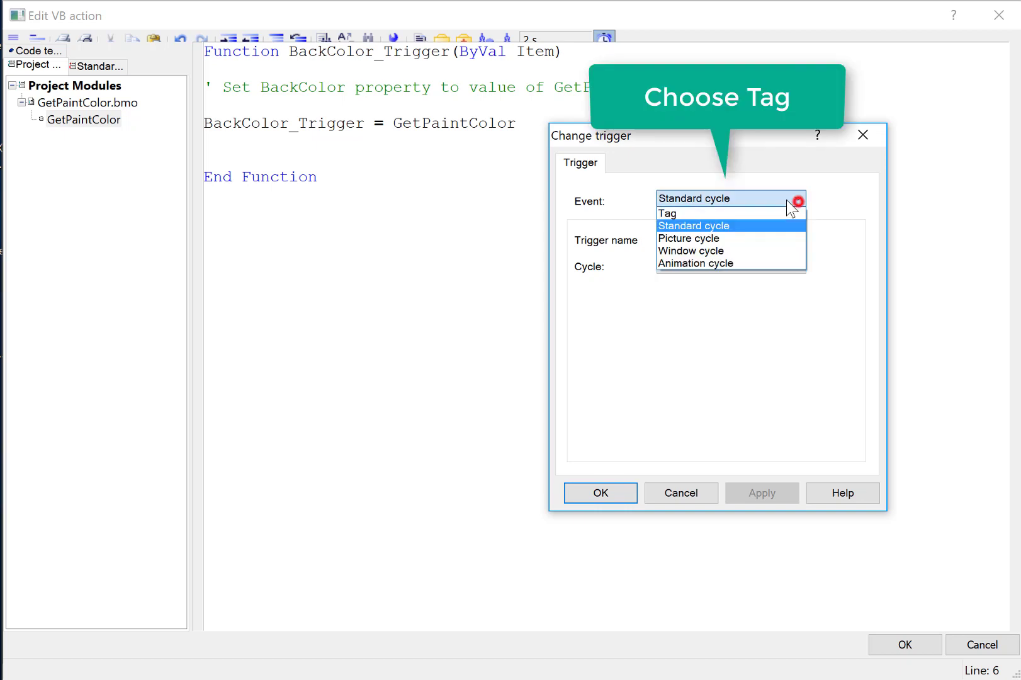
left_click(678, 214)
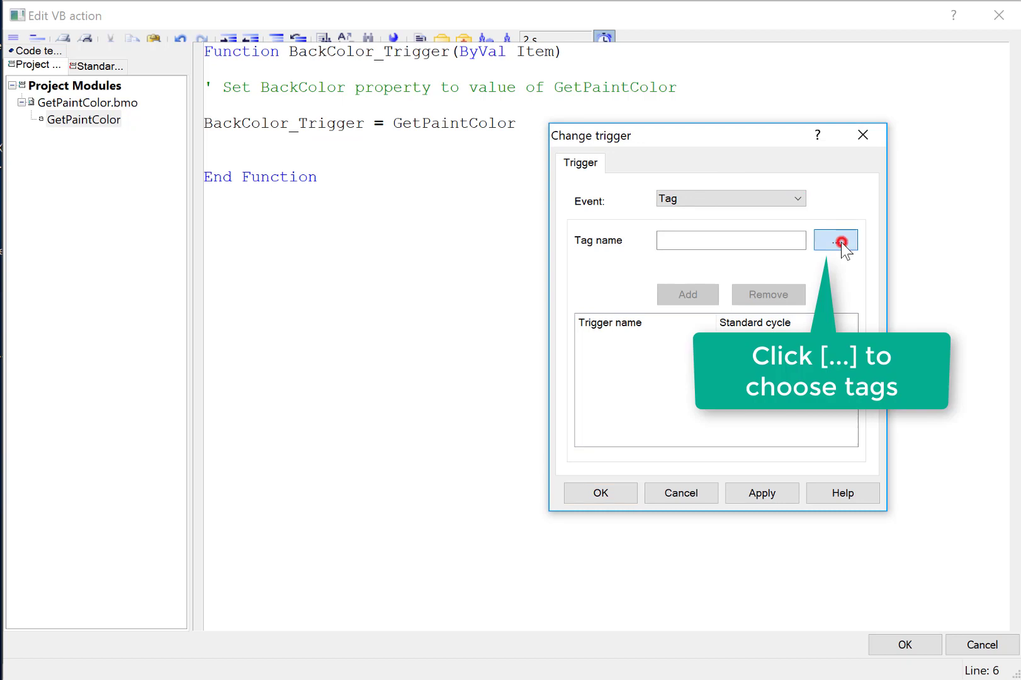
Step: Add Green.COLOR_STRENGTH and Blue.COLOR_STRENGTH as trigger tags
left_click(841, 243)
left_click(494, 145)
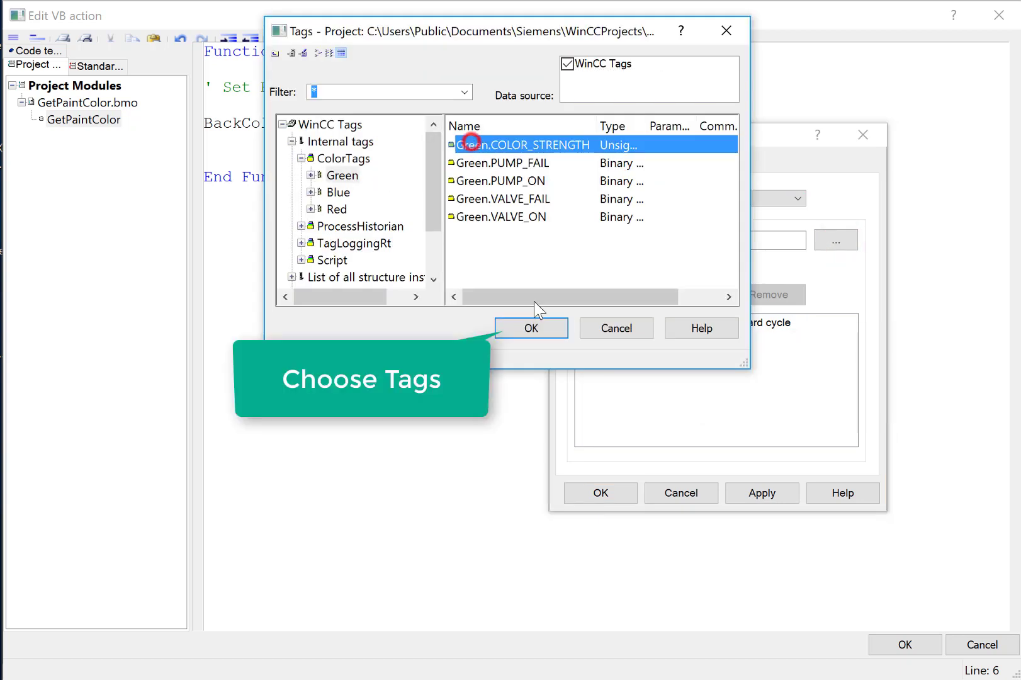
left_click(532, 327)
left_click(835, 242)
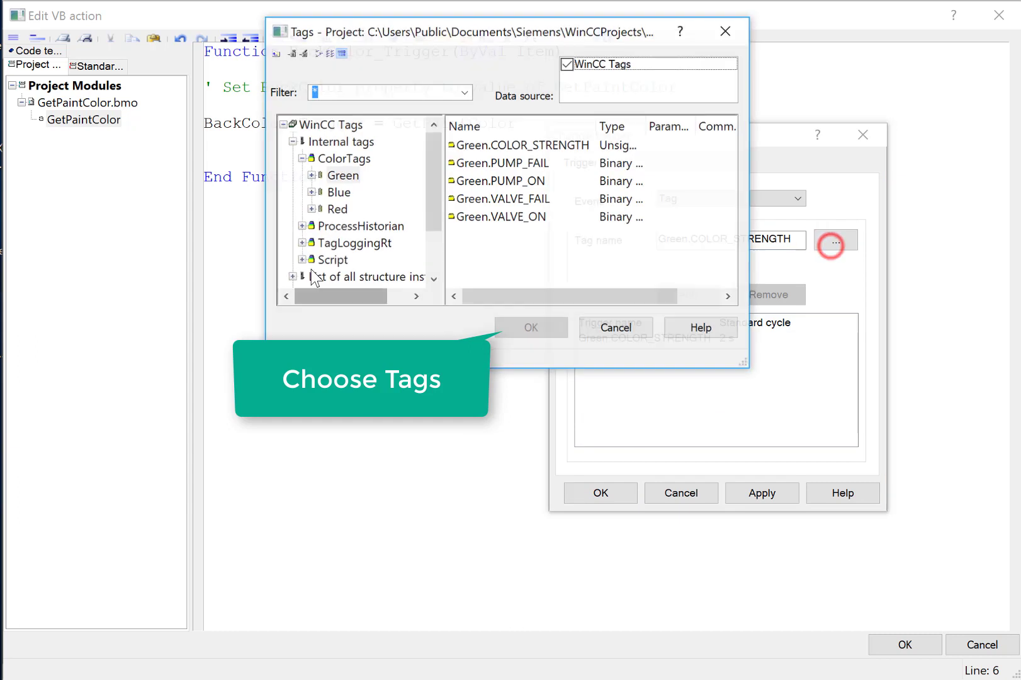
left_click(337, 192)
left_click(490, 147)
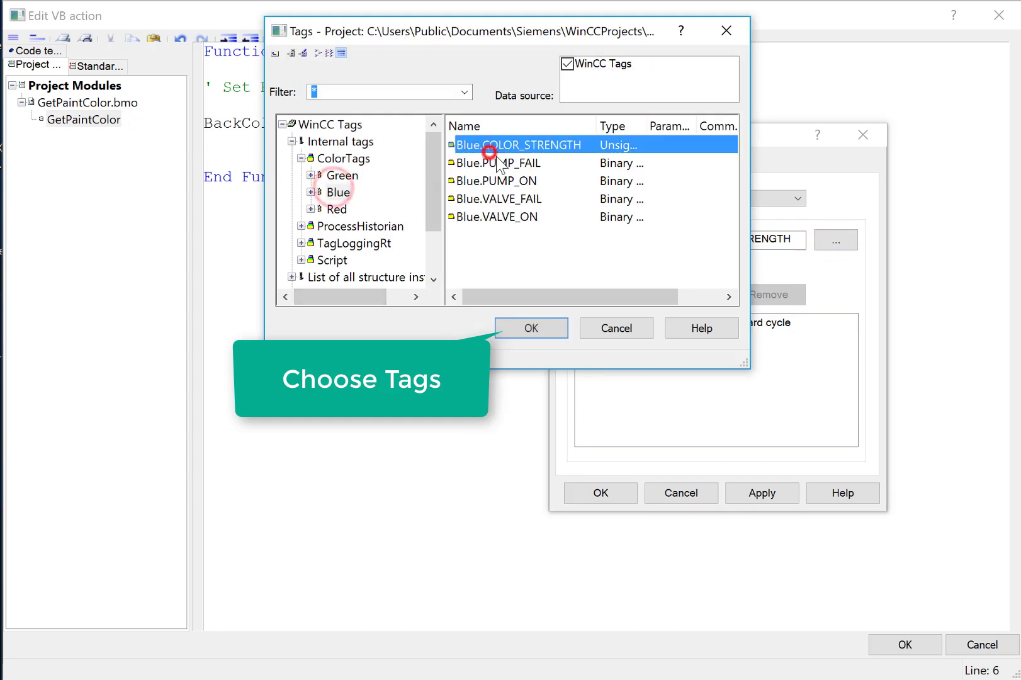
left_click(531, 327)
Step: Add Red.COLOR_STRENGTH as a trigger tag and confirm the trigger settings
left_click(835, 239)
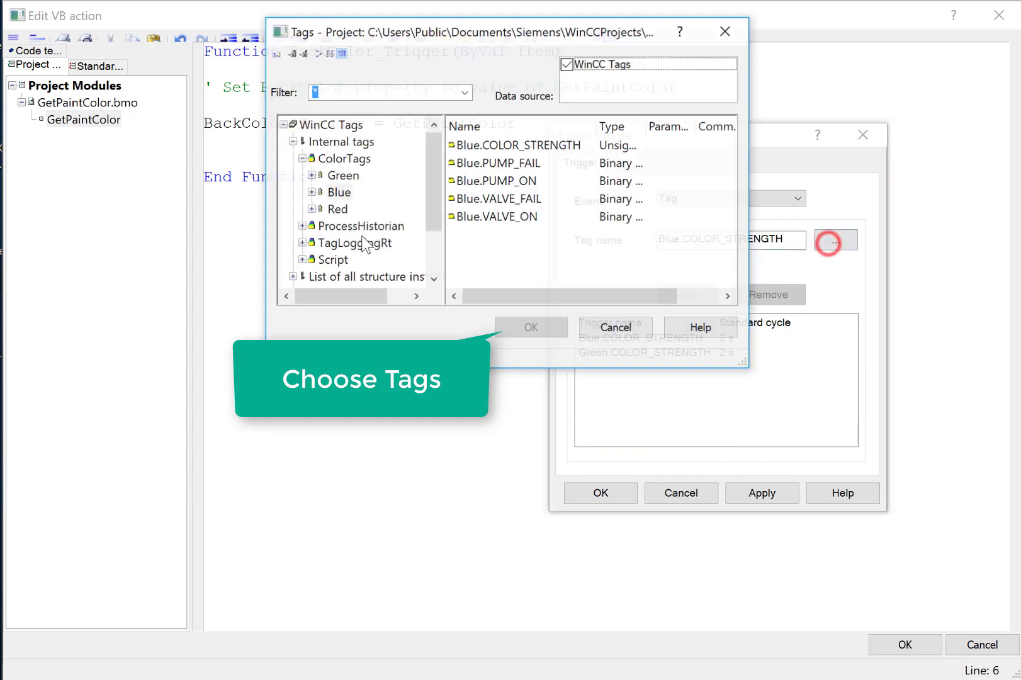
left_click(337, 210)
left_click(507, 144)
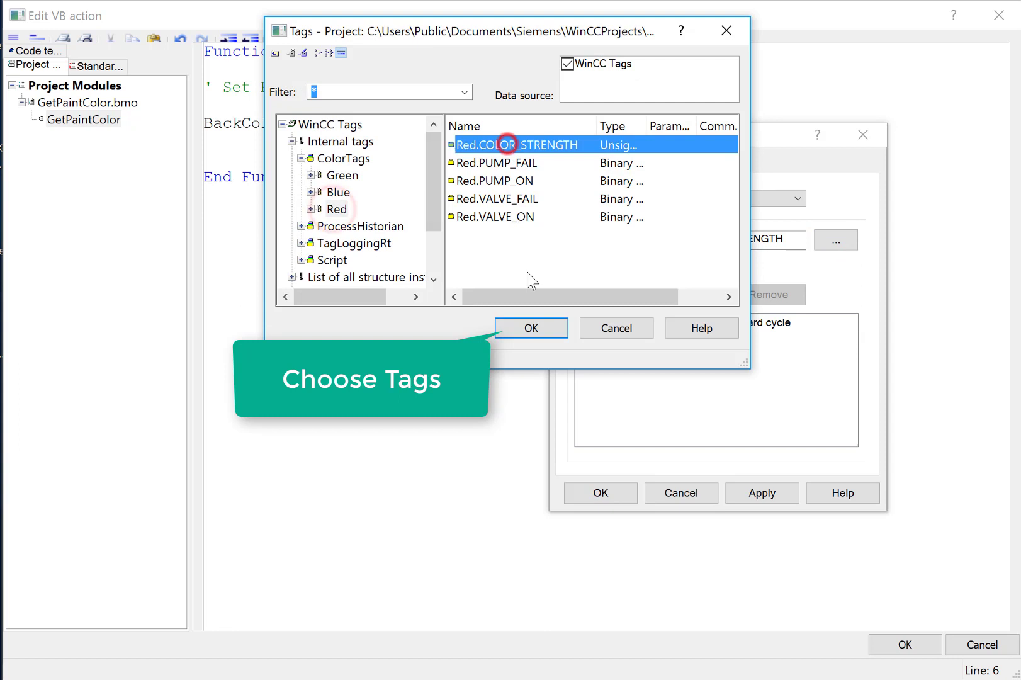
left_click(531, 328)
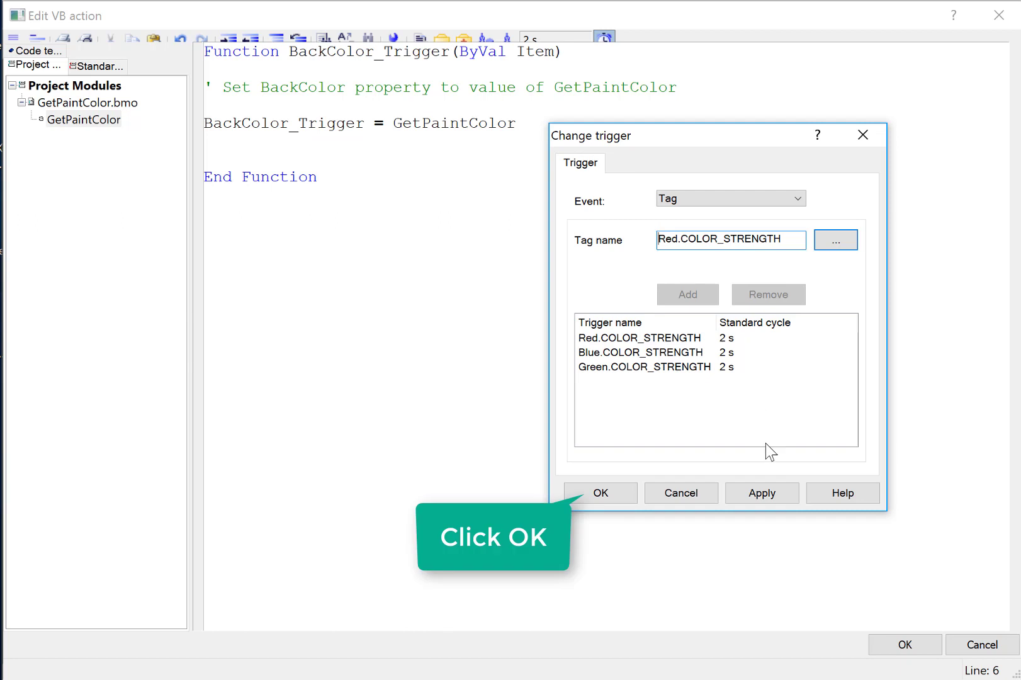
left_click(785, 492)
left_click(611, 493)
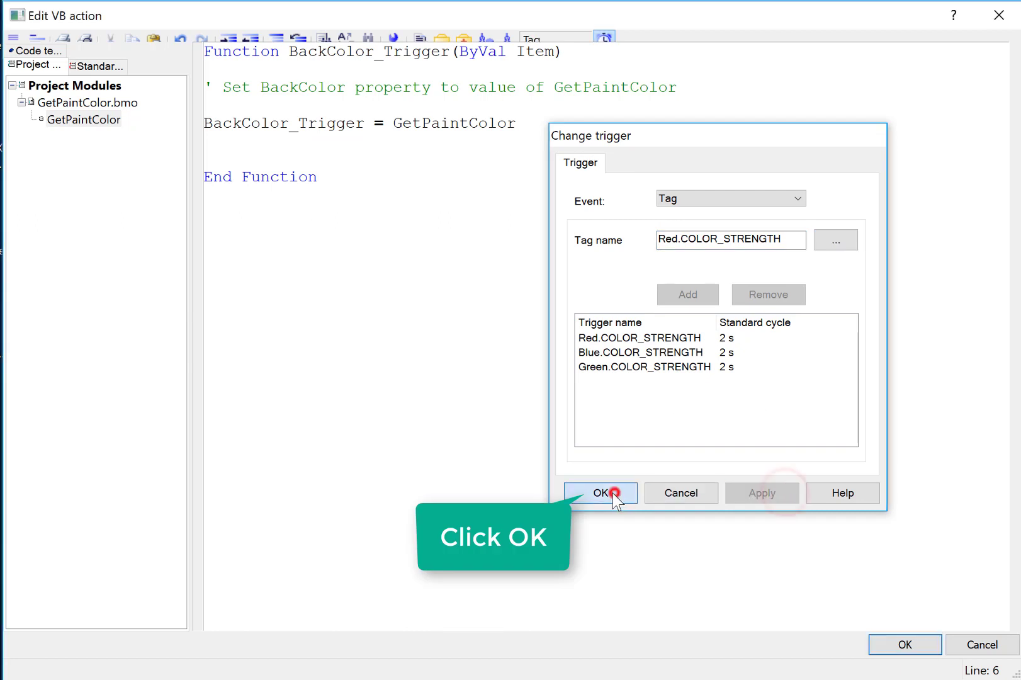
Step: Confirm the background colour VB action and save Details.PDL
left_click(891, 652)
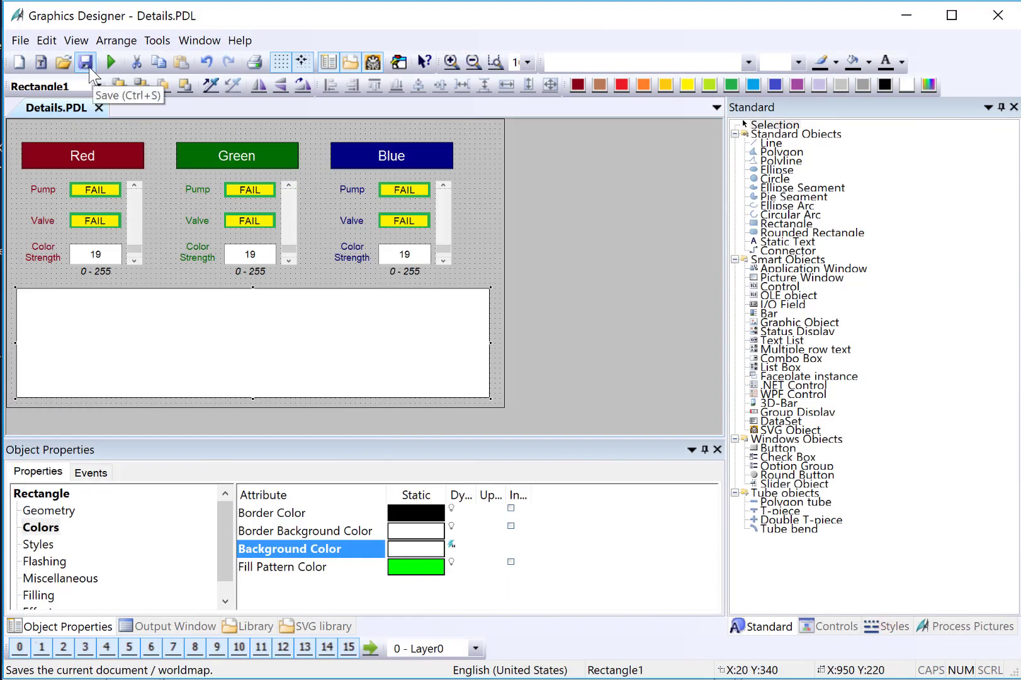
left_click(89, 67)
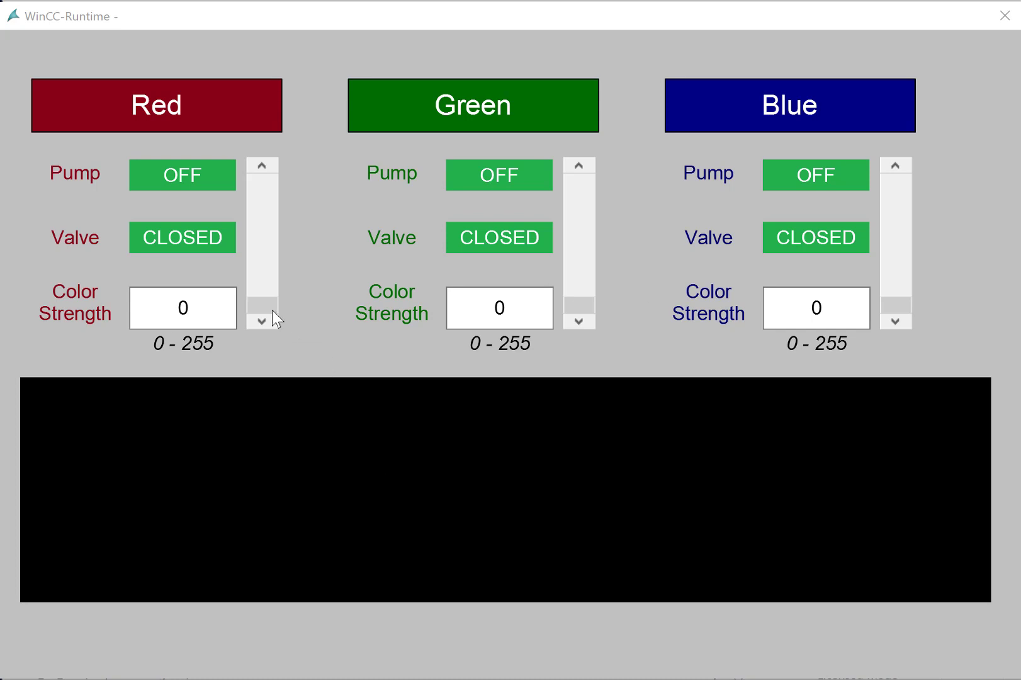
Step: In Runtime, set red to 135 then 180, blue to 157, and green to 111
left_click_drag(261, 304, 262, 239)
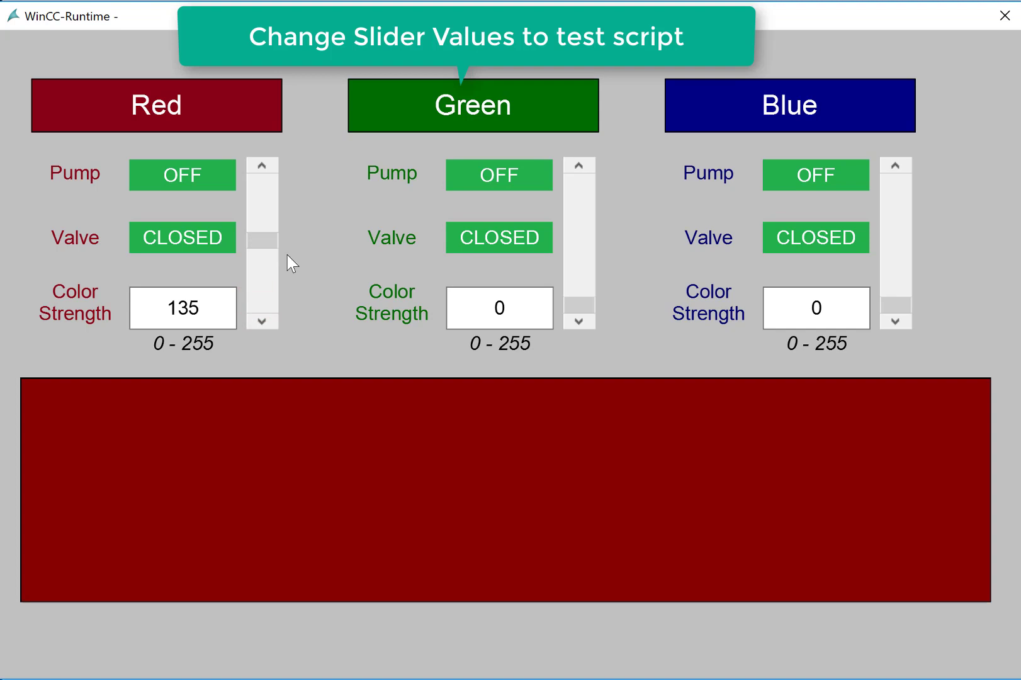
left_click_drag(579, 305, 579, 232)
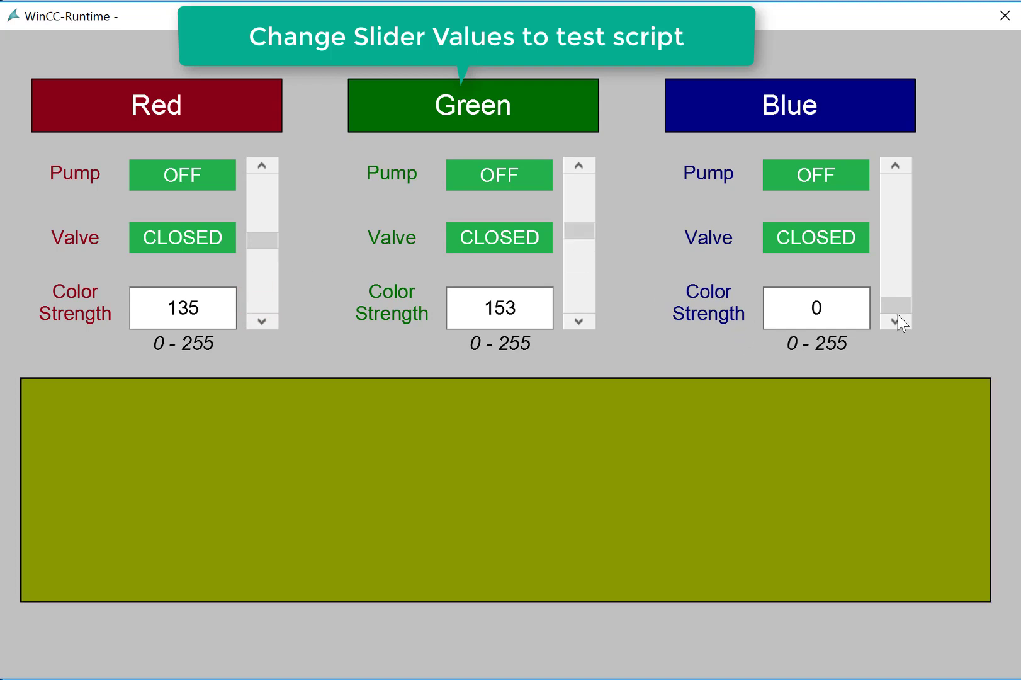
left_click_drag(897, 307, 897, 231)
left_click_drag(579, 231, 578, 252)
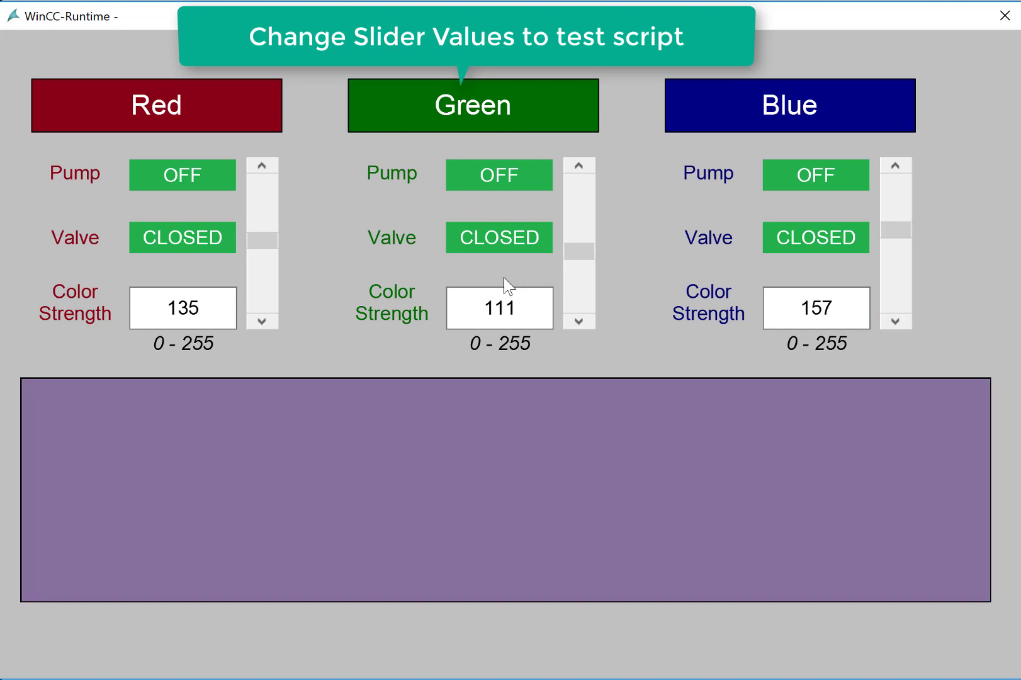
left_click_drag(260, 240, 261, 219)
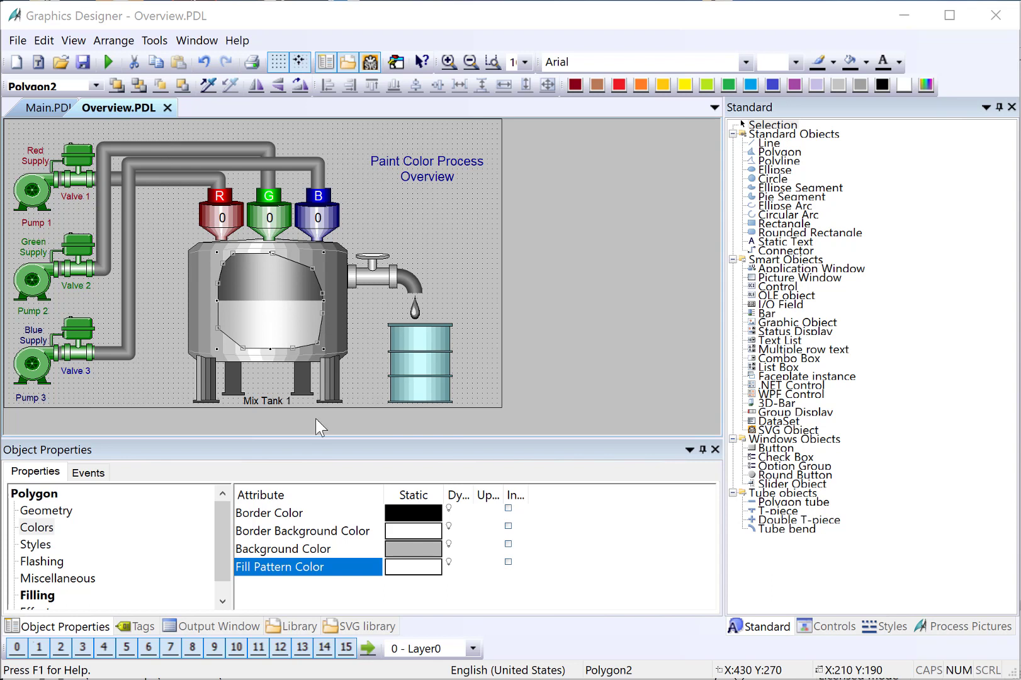
Step: Create a VBS action on the tank polygon's Fill Pattern Color
right_click(450, 563)
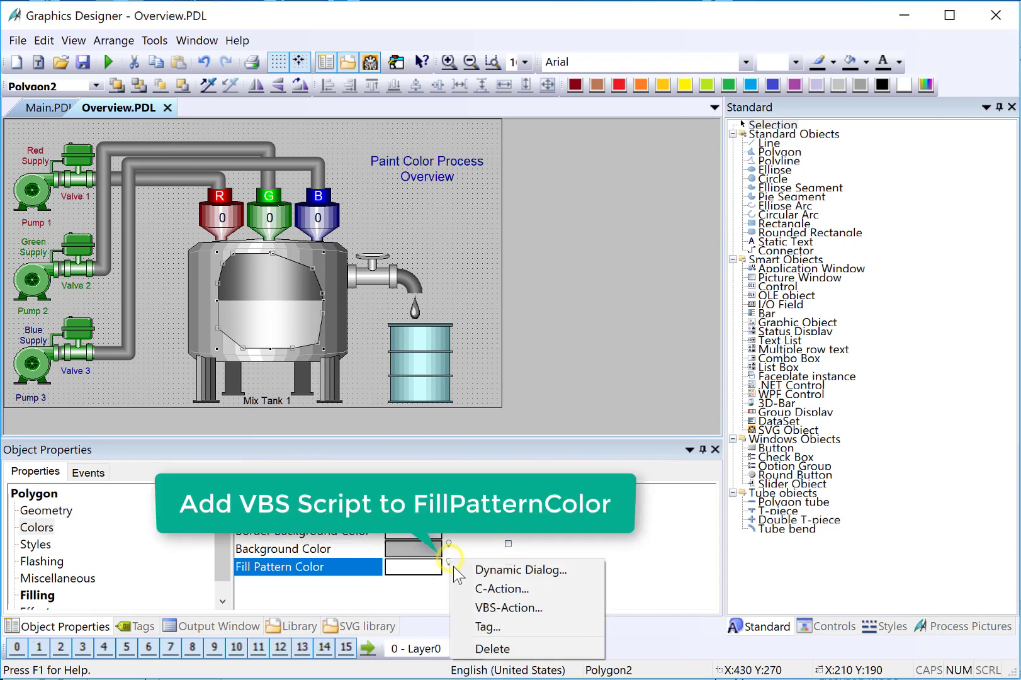
left_click(473, 607)
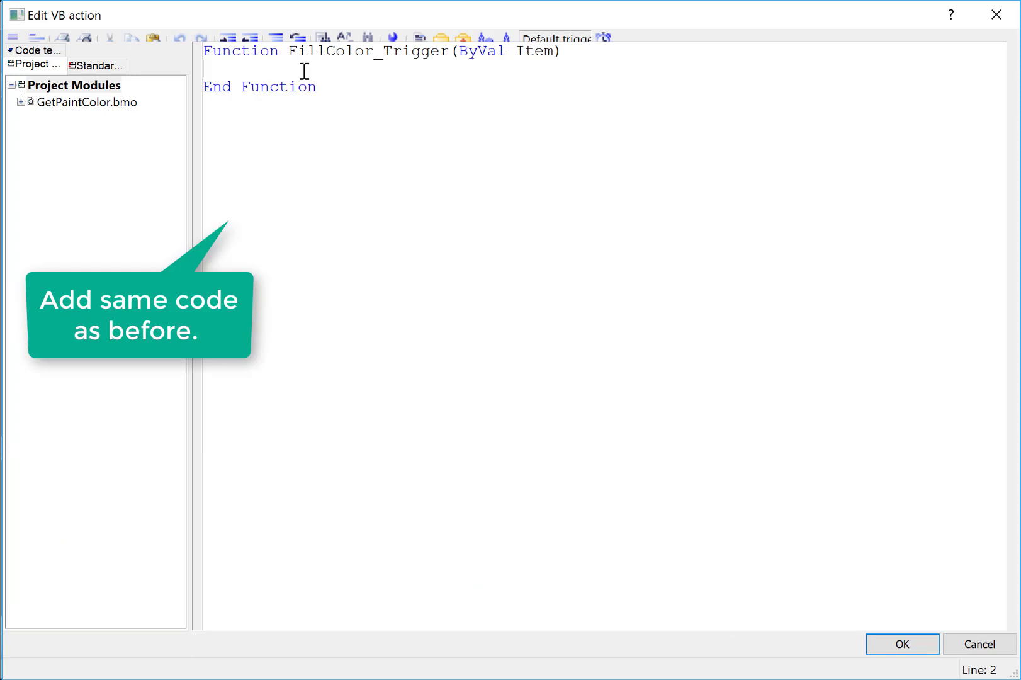
Step: Paste FillColor_Trigger onto a new line below the function header
left_click_drag(287, 53, 447, 51)
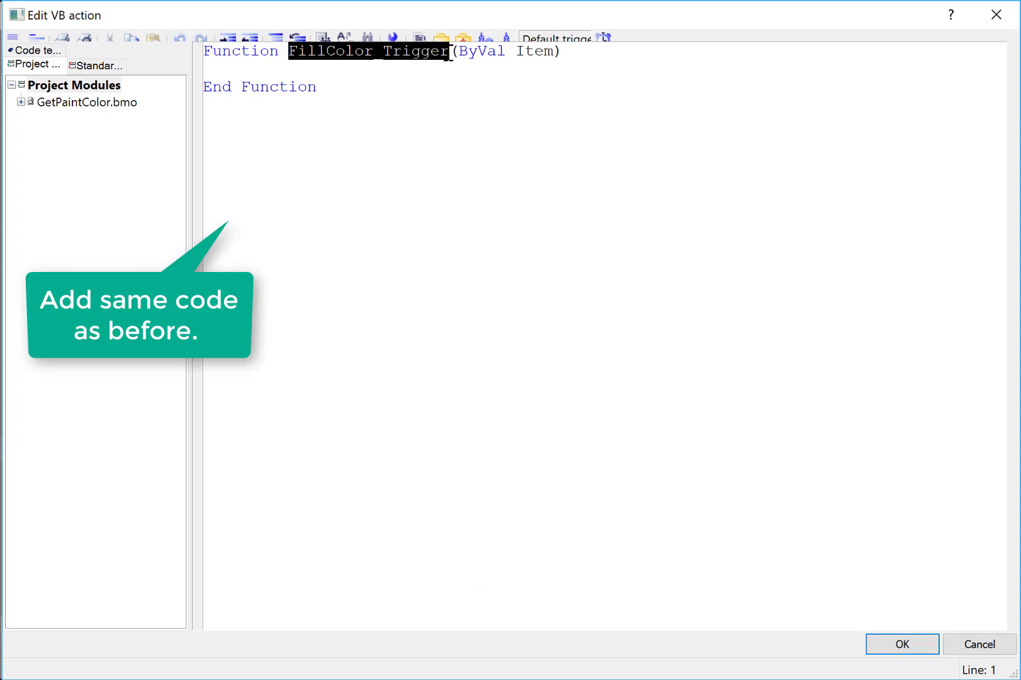
right_click(444, 53)
left_click(479, 82)
left_click(358, 71)
key("End")
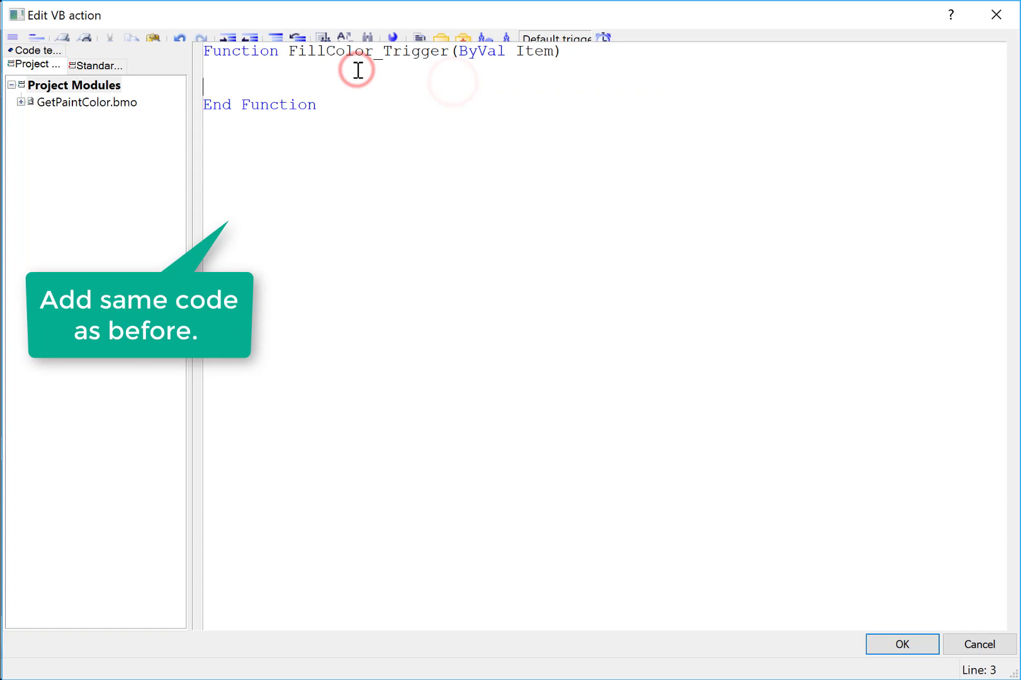
key("Return")
key("ctrl+v")
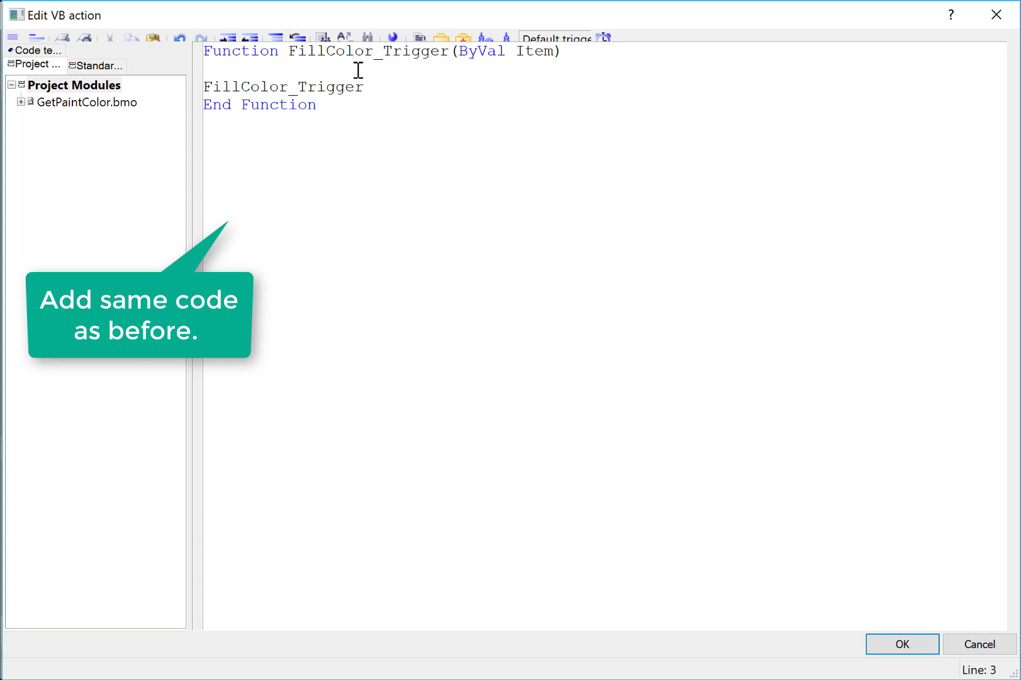
Step: Complete the assignment with GetPaintColor from the project modules
key("Return")
left_click(386, 84)
type("=")
left_click(21, 102)
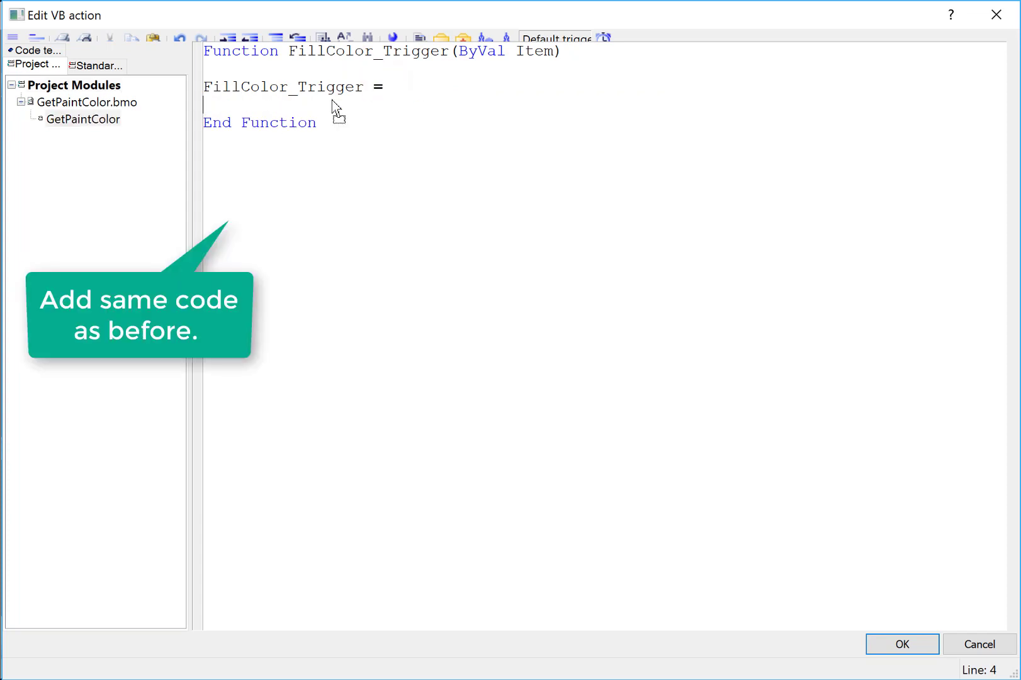
left_click(407, 88)
type("GetPaintColor")
left_click(430, 107)
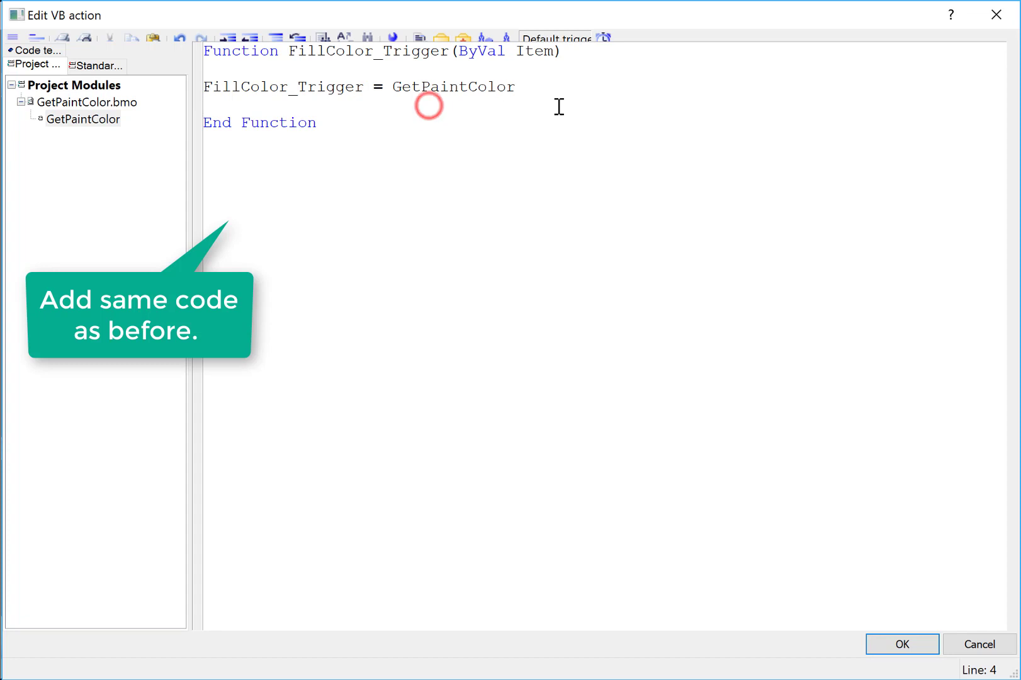
Step: Set the fill colour action's trigger to Tag with Blue.COLOR_STRENGTH
left_click(604, 39)
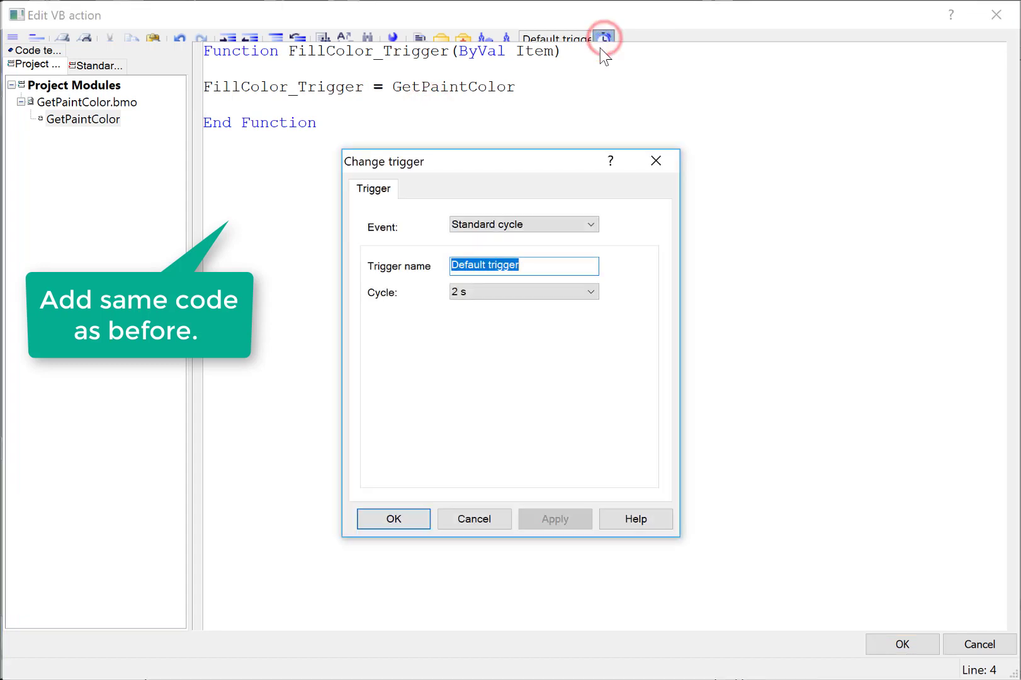
left_click(593, 223)
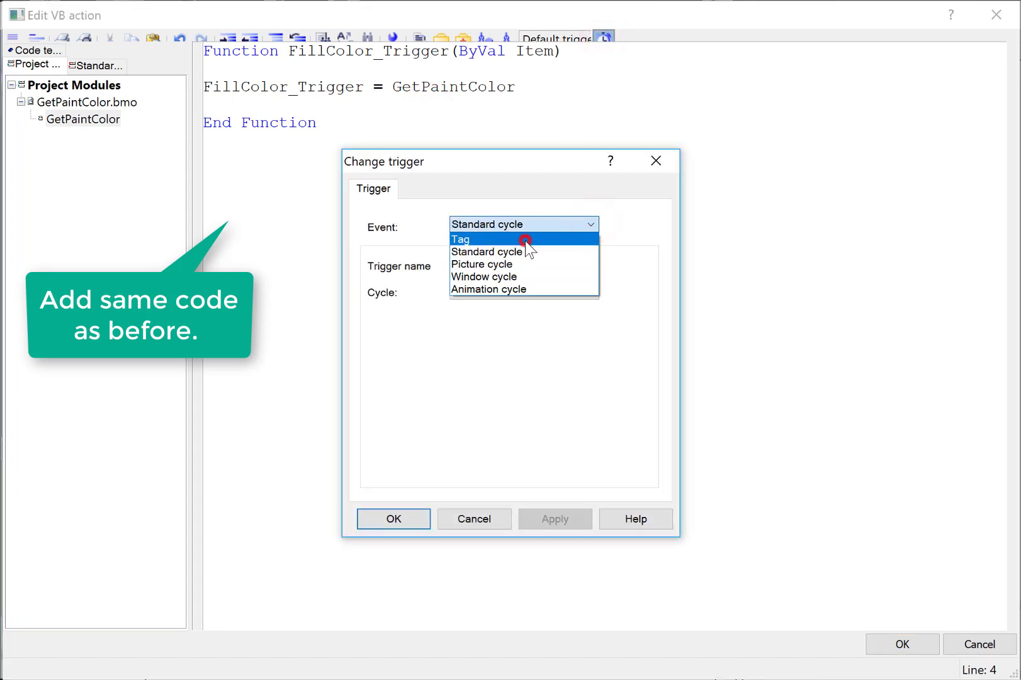
left_click(478, 240)
left_click(630, 266)
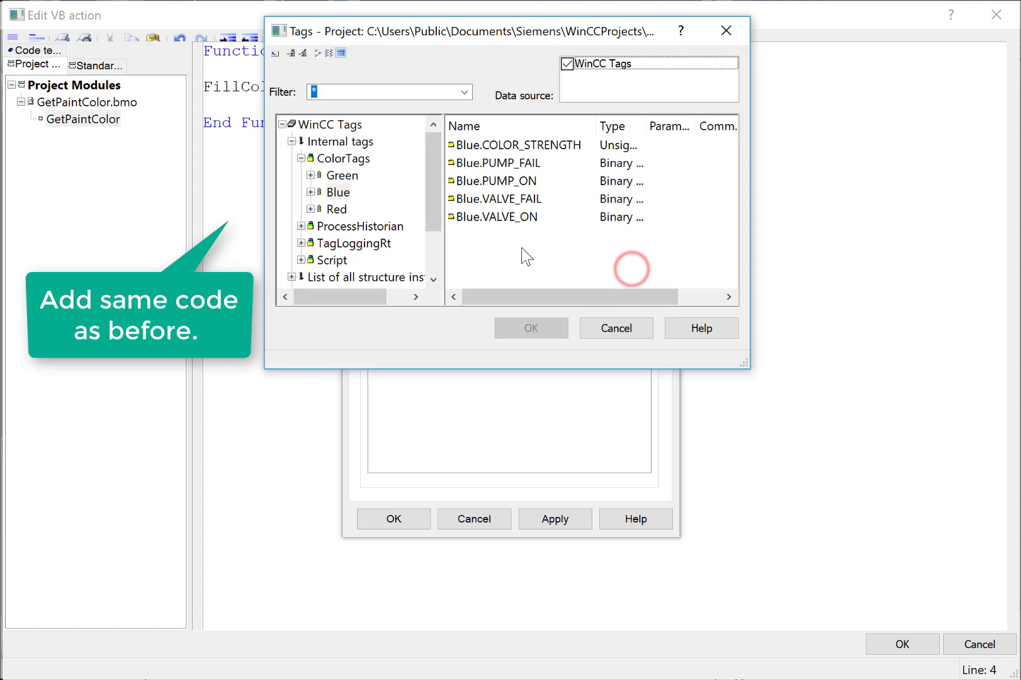
double_click(510, 145)
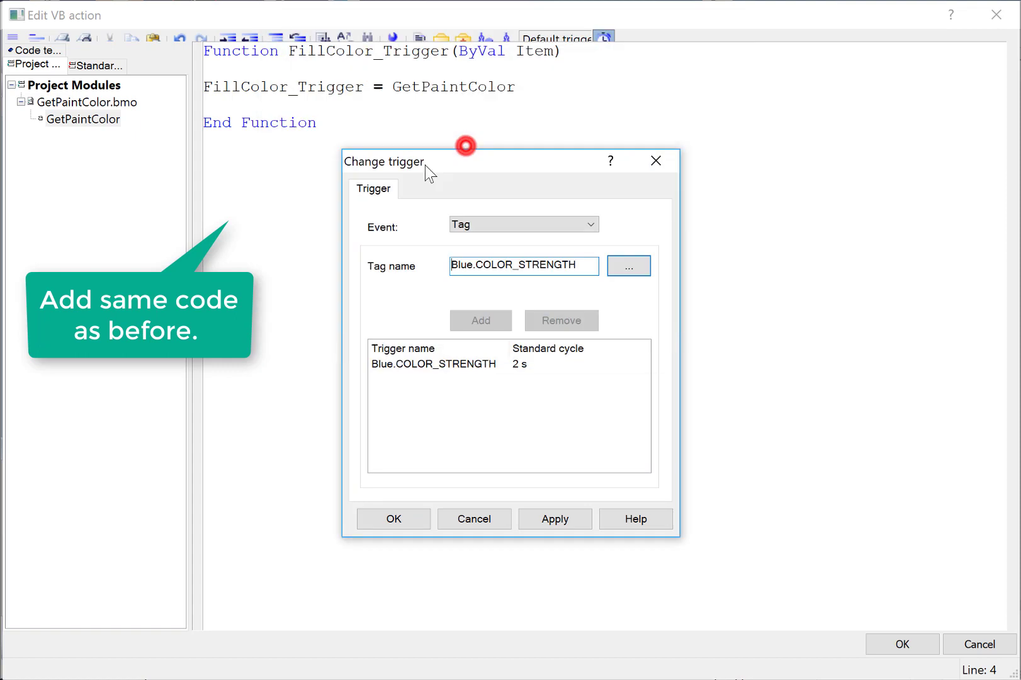
Step: Add Red.COLOR_STRENGTH and Green.COLOR_STRENGTH as further trigger tags
left_click(615, 266)
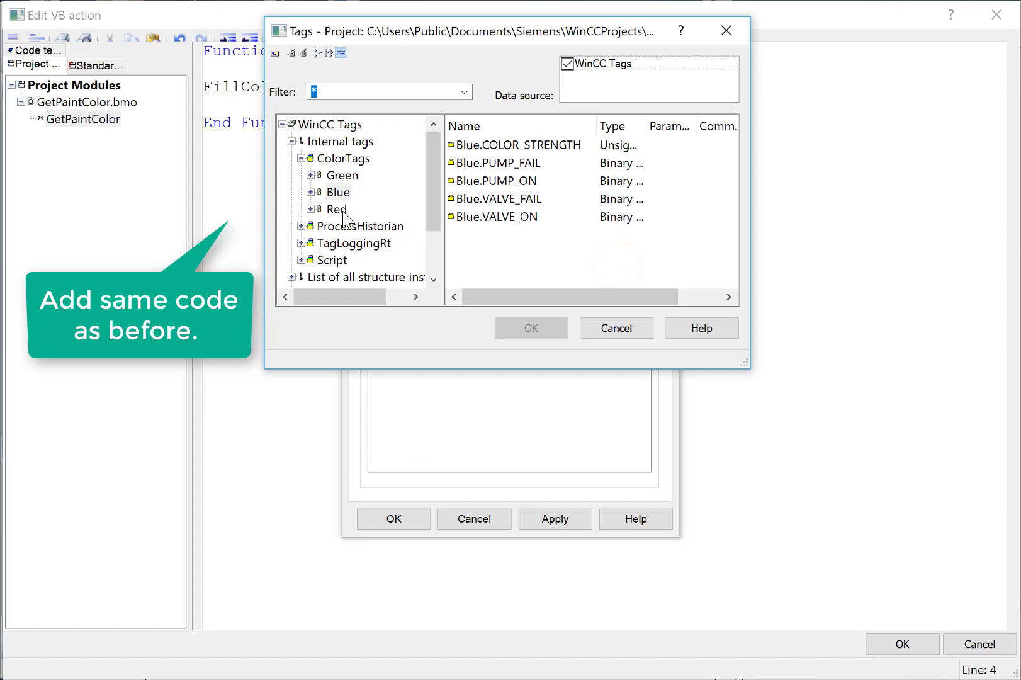
left_click(336, 209)
left_click(503, 144)
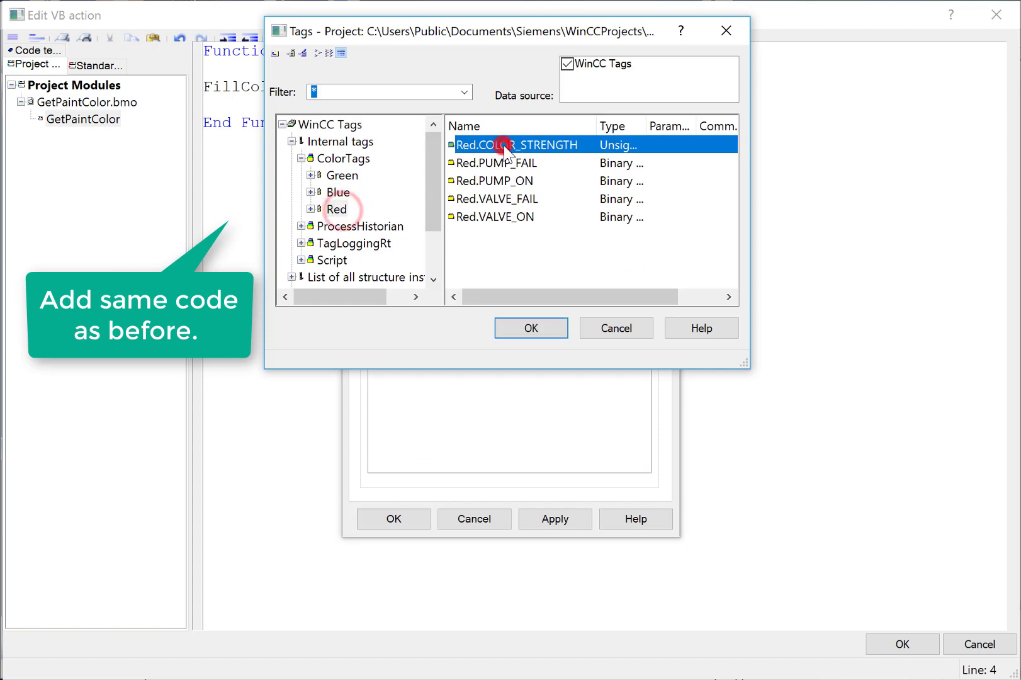
left_click(530, 328)
left_click(615, 266)
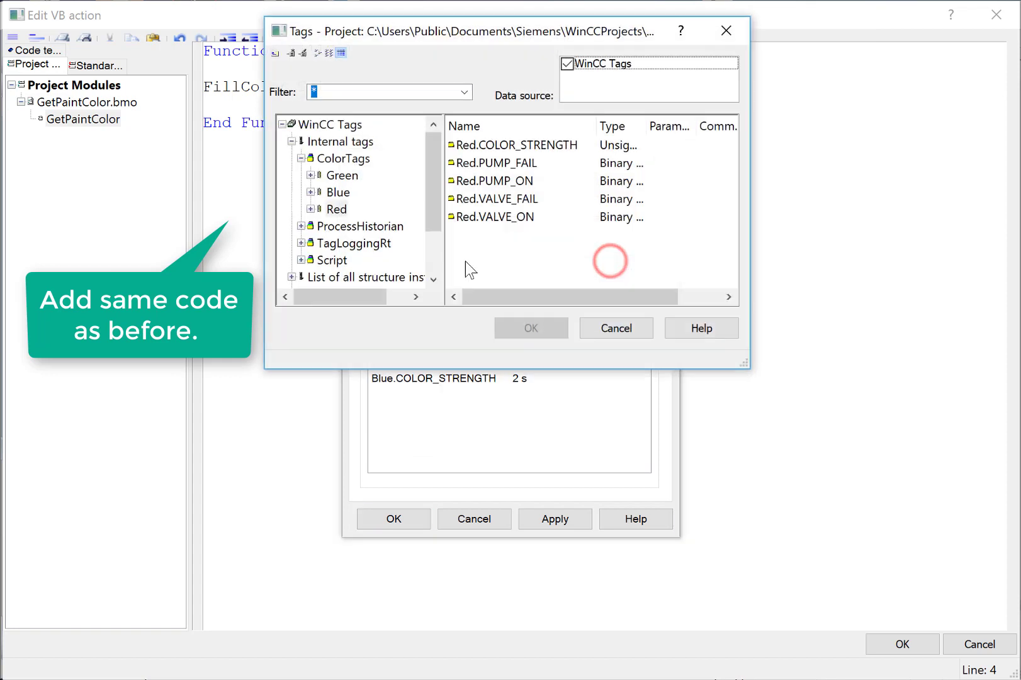
left_click(341, 175)
left_click(485, 145)
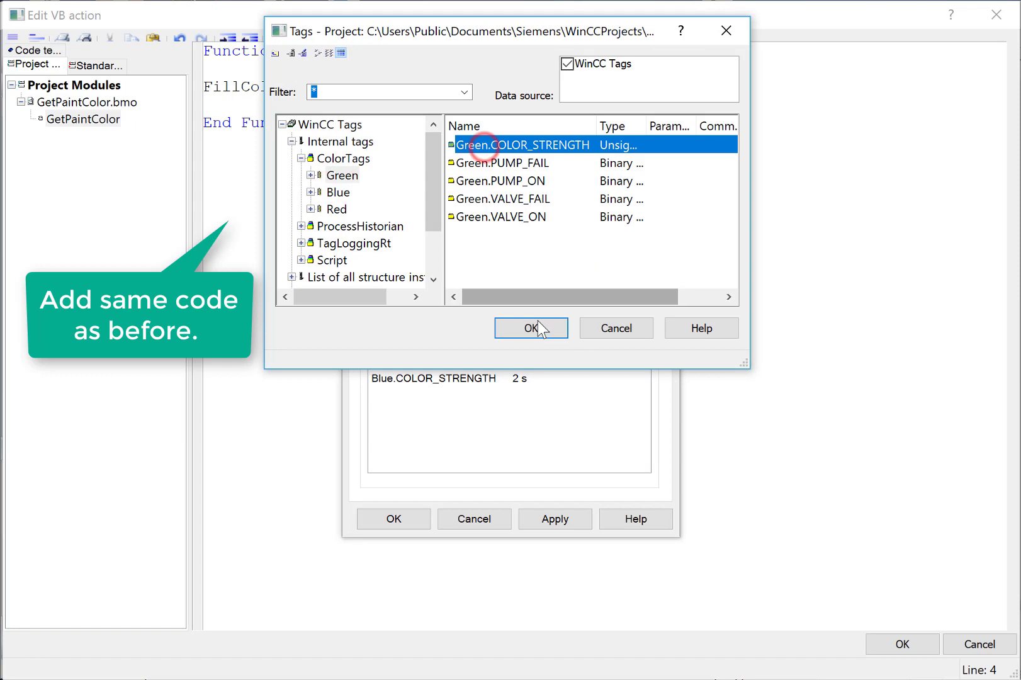
left_click(531, 327)
Step: Confirm the triggers and fill colour action, then create a Background Color VBS action
left_click(394, 517)
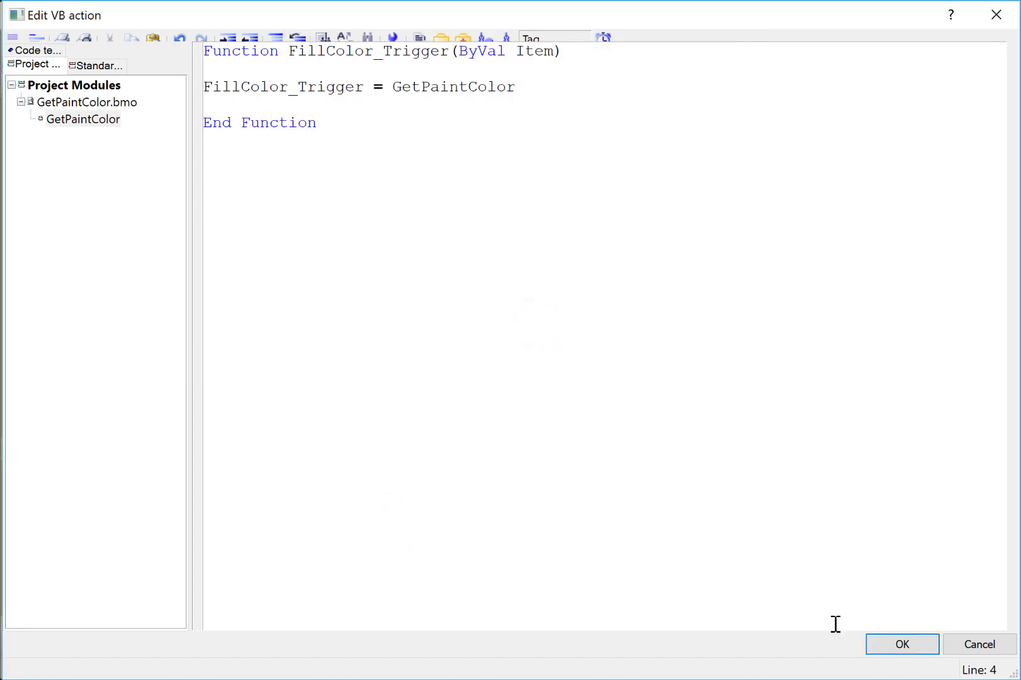
left_click(902, 644)
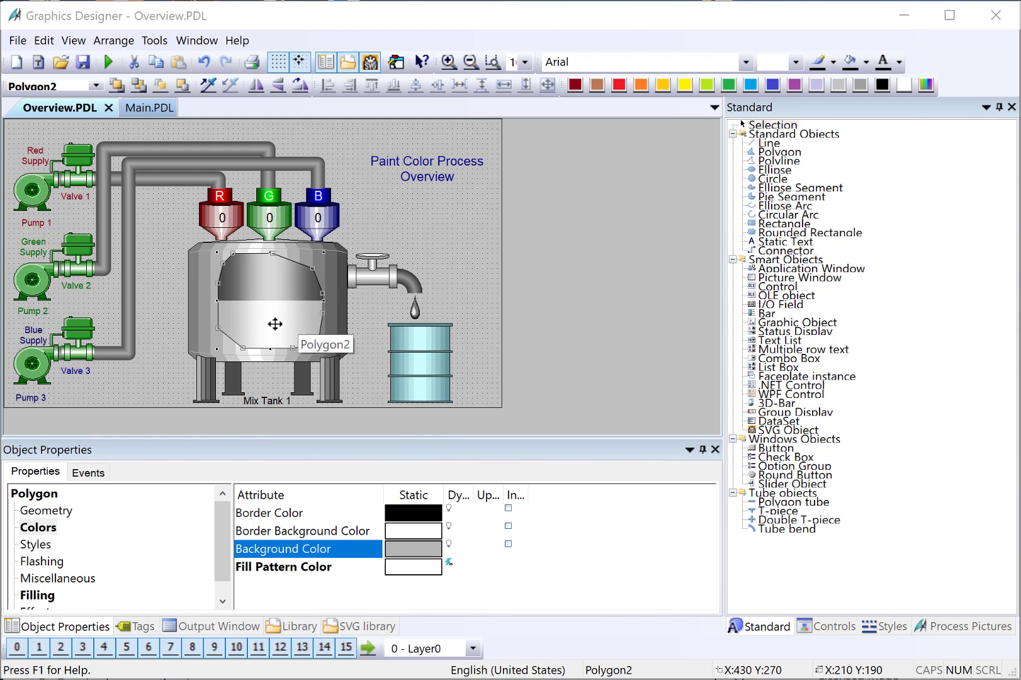
right_click(449, 543)
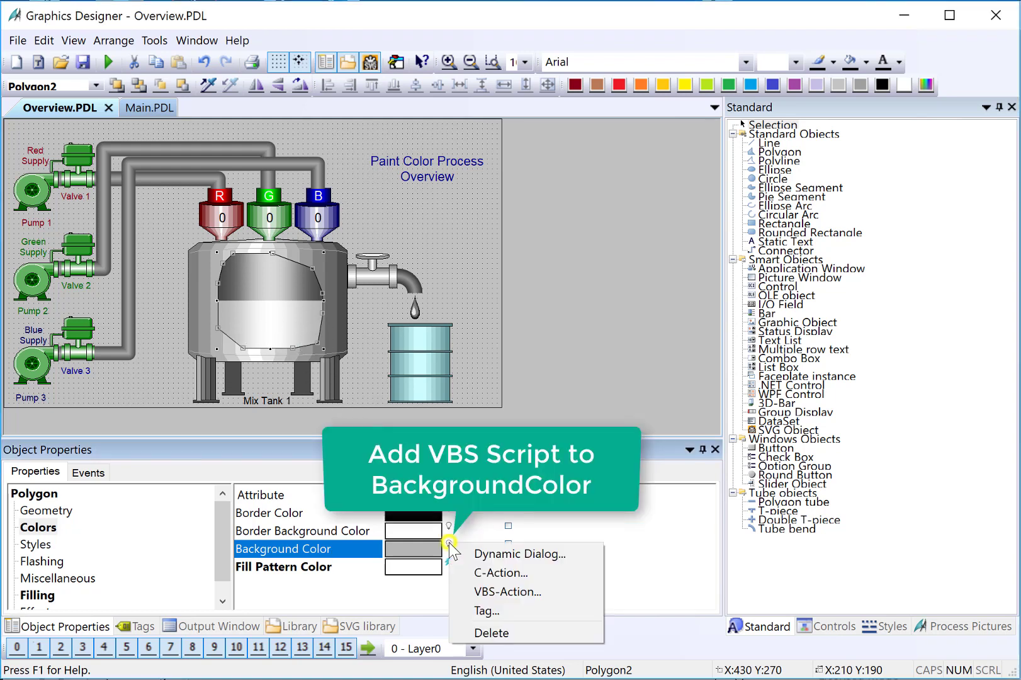
left_click(487, 591)
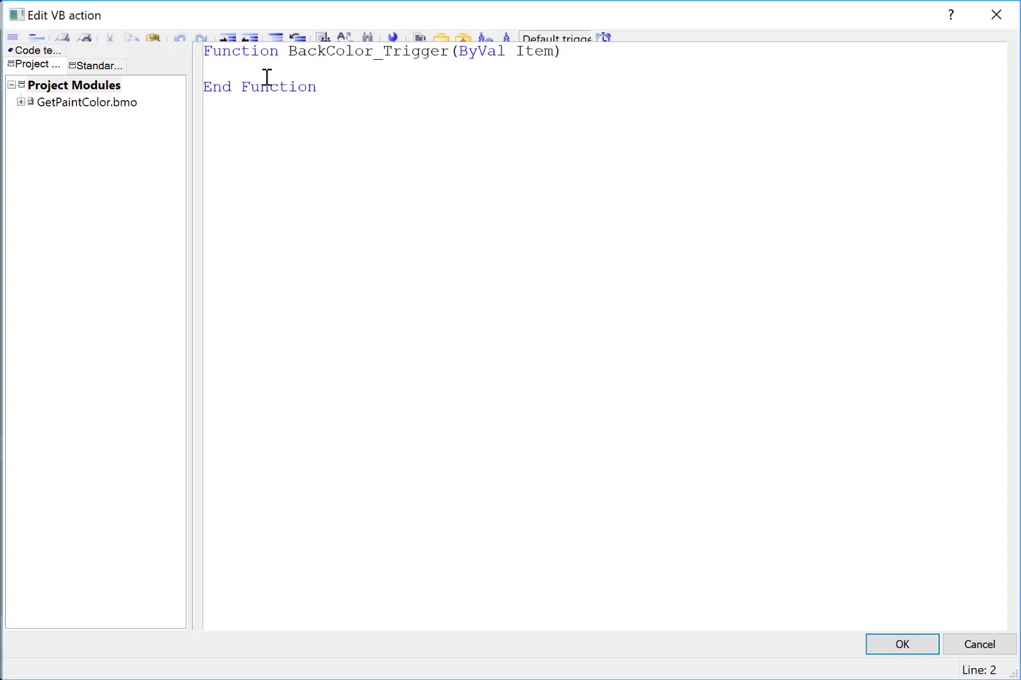
Step: Insert code reading Red.COLOR_STRENGTH into the BackColor_Trigger body
left_click(259, 67)
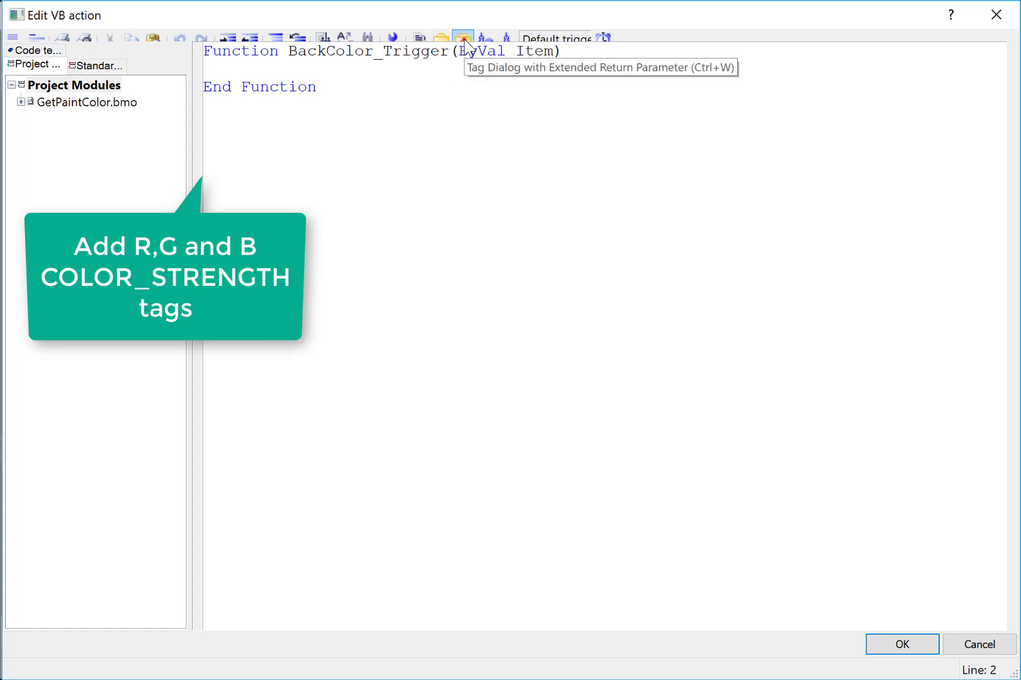
left_click(465, 39)
left_click(334, 210)
left_click(510, 144)
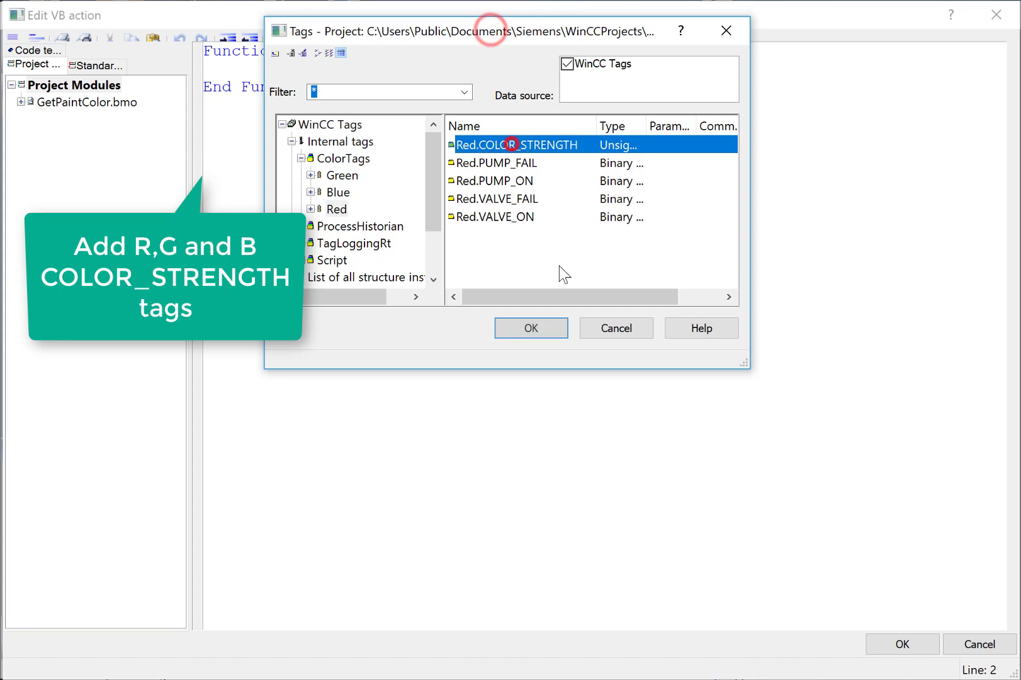
left_click(530, 328)
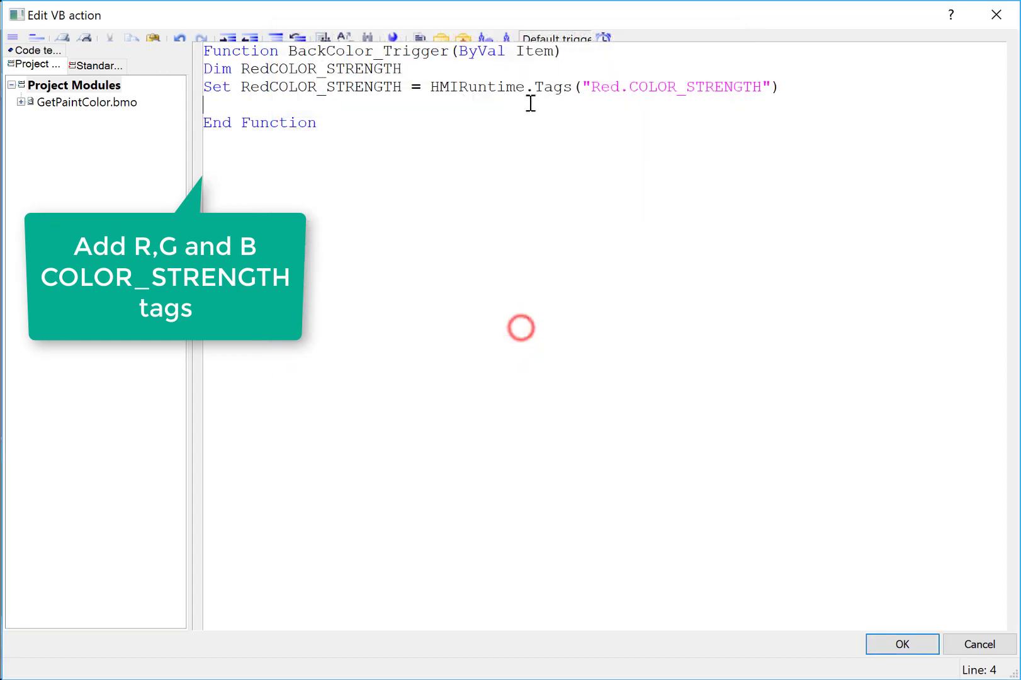
Step: Insert code reading Green.COLOR_STRENGTH and Blue.COLOR_STRENGTH
left_click(463, 40)
left_click(479, 145)
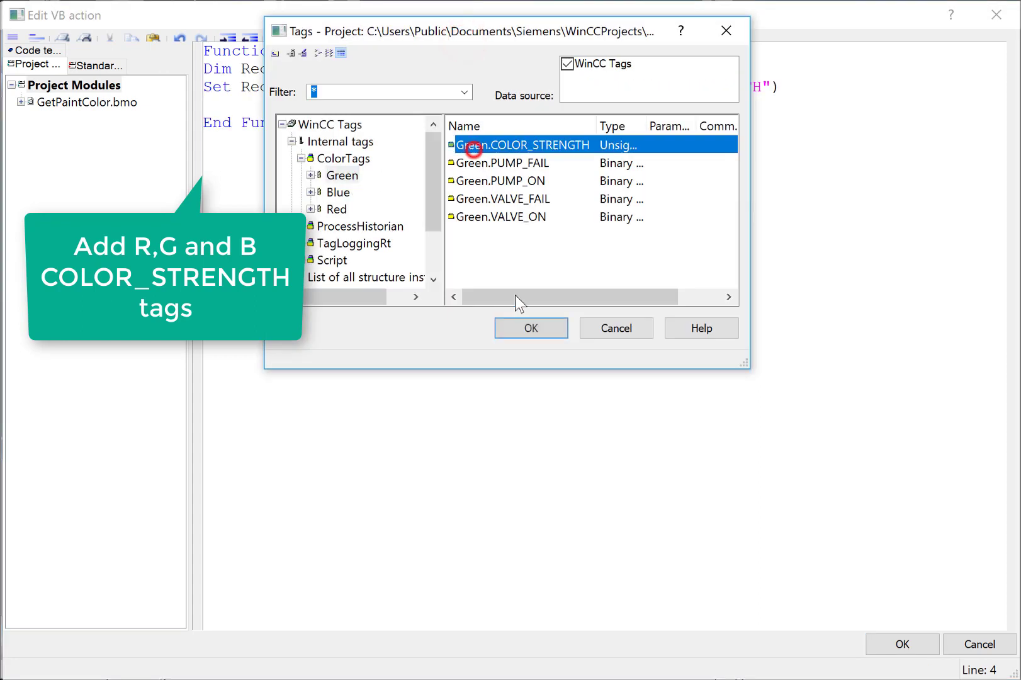
left_click(531, 328)
left_click(464, 40)
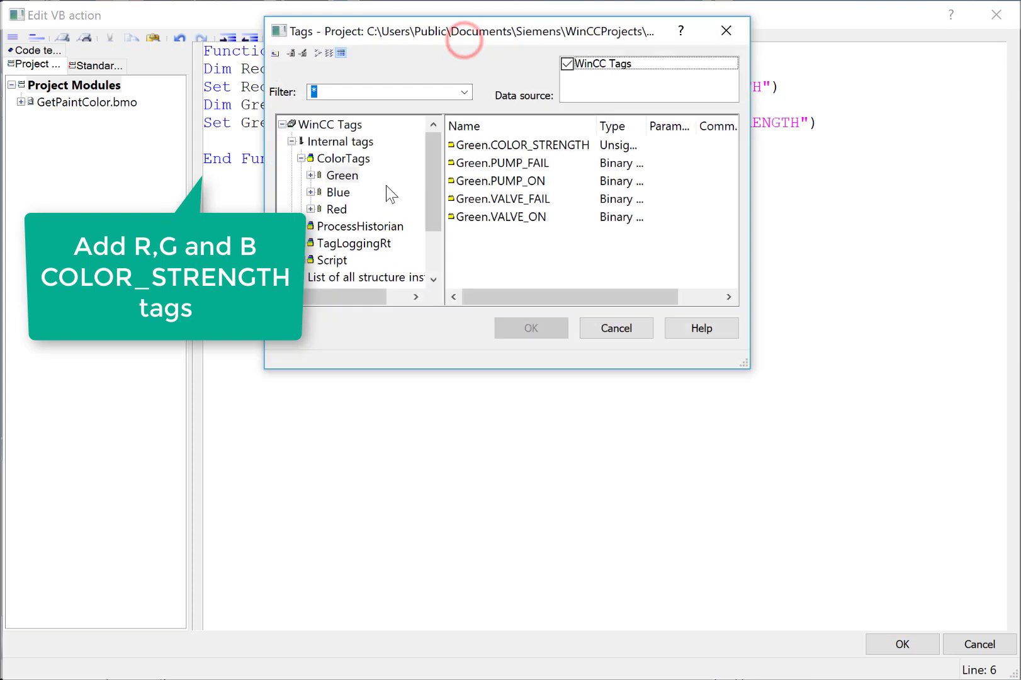
left_click(338, 192)
left_click(478, 145)
left_click(531, 328)
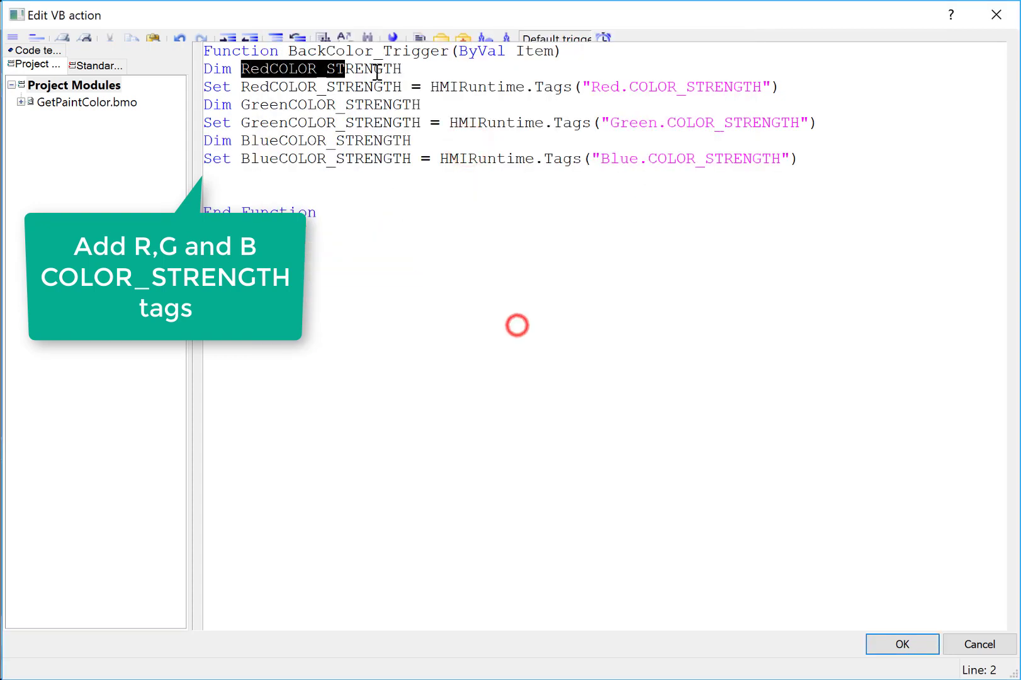
Step: Rename the Red, Green and Blue COLOR_STRENGTH variables to RedCS, GreenCS and BlueCS
left_click_drag(376, 70, 404, 70)
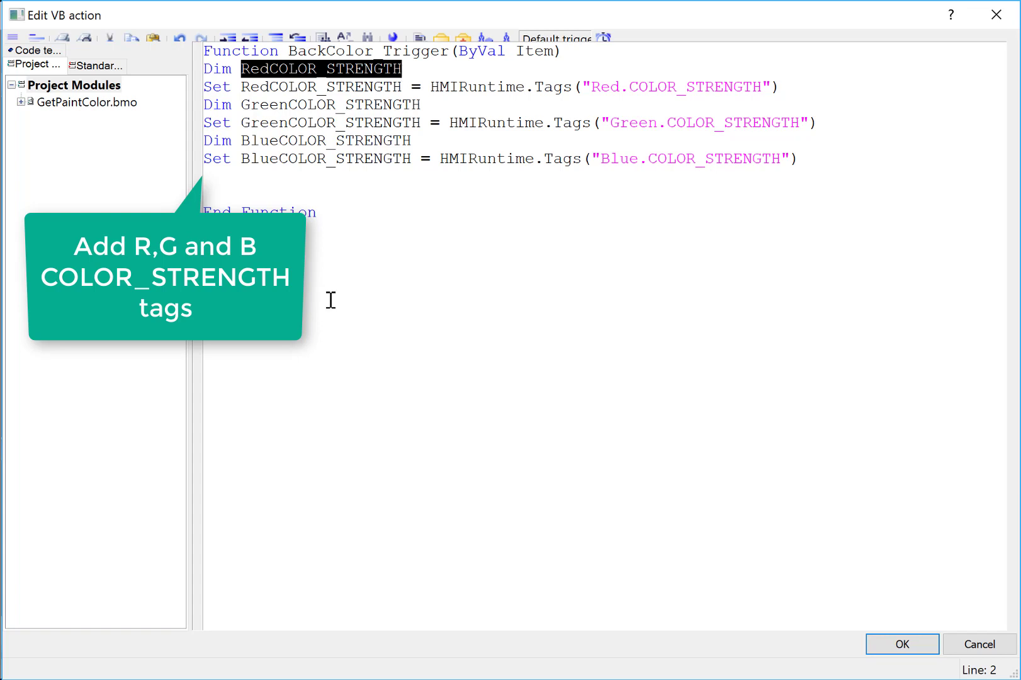
left_click(287, 89)
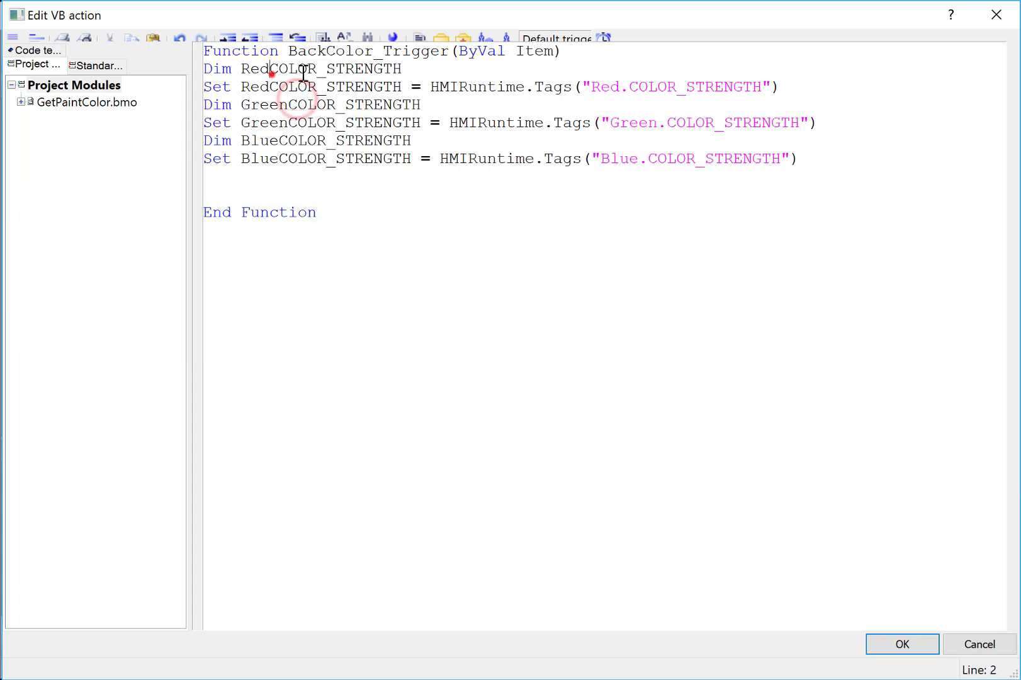
left_click_drag(269, 69, 404, 72)
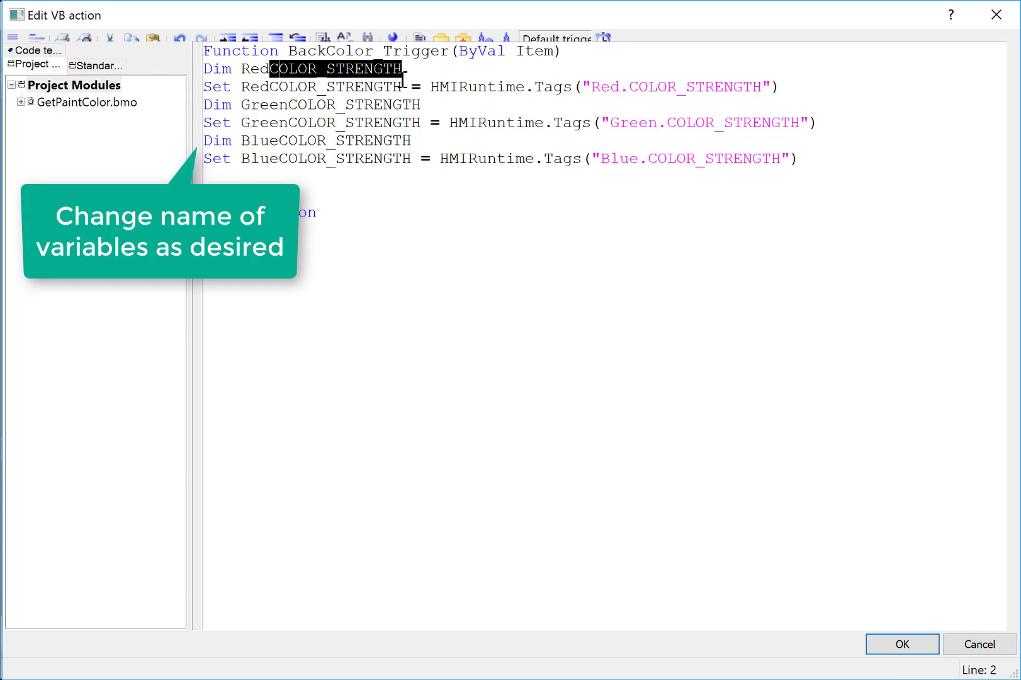
type("CS")
left_click_drag(288, 105, 422, 112)
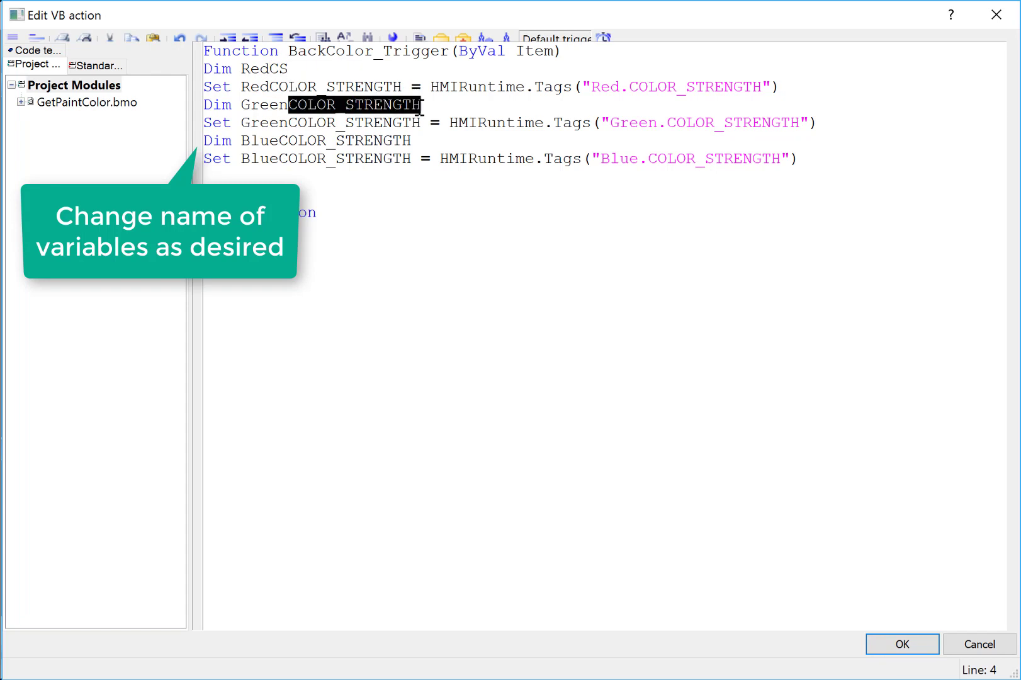
type("CS")
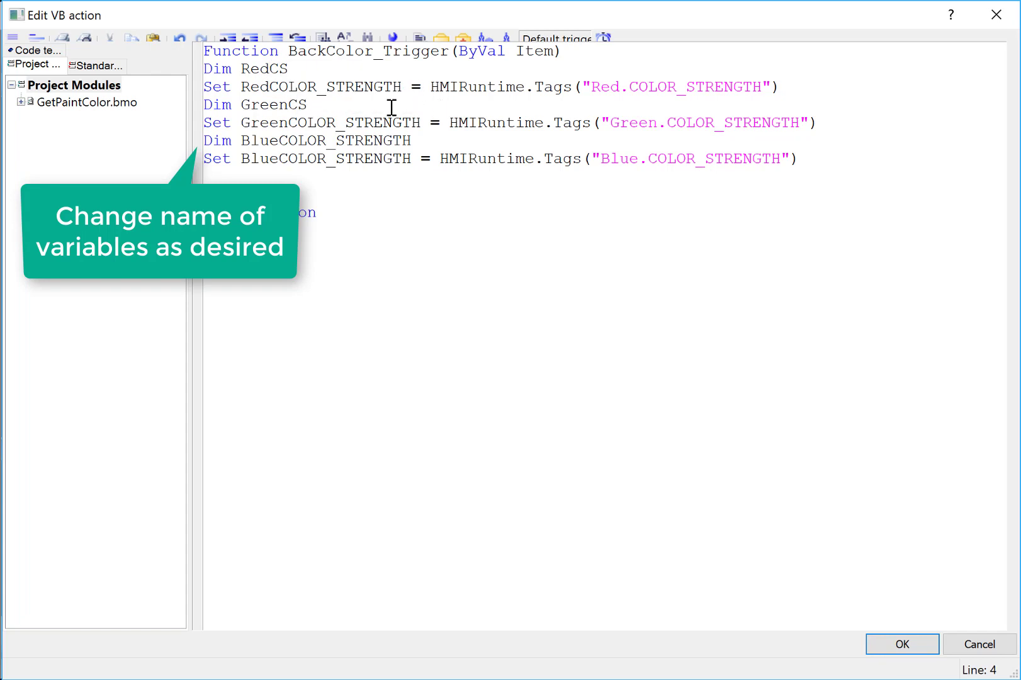
left_click_drag(288, 142, 412, 142)
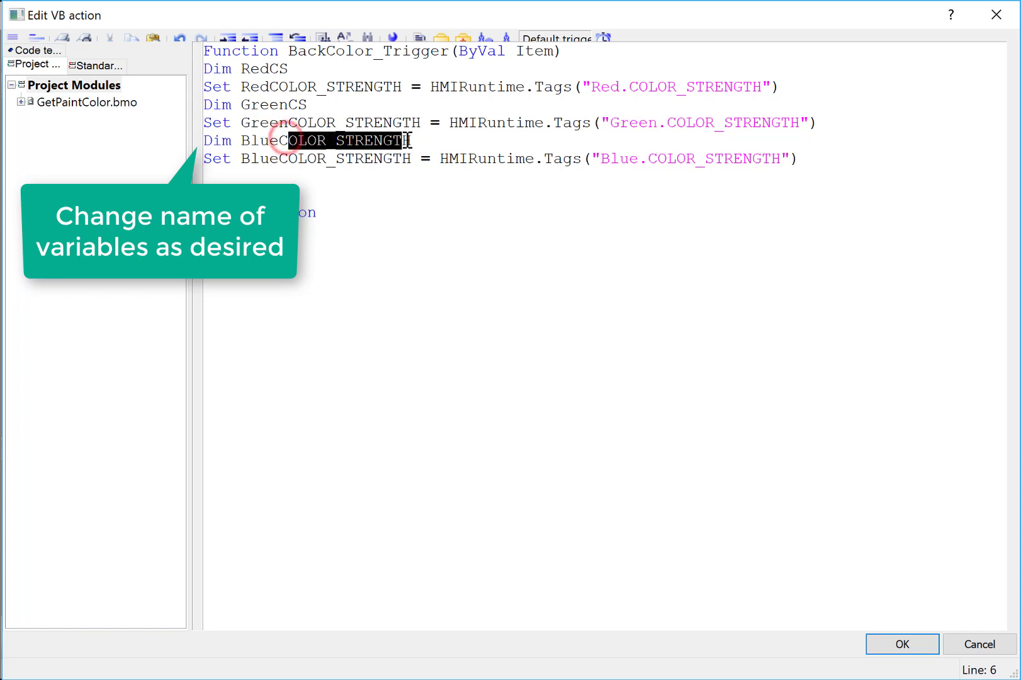
type("CS")
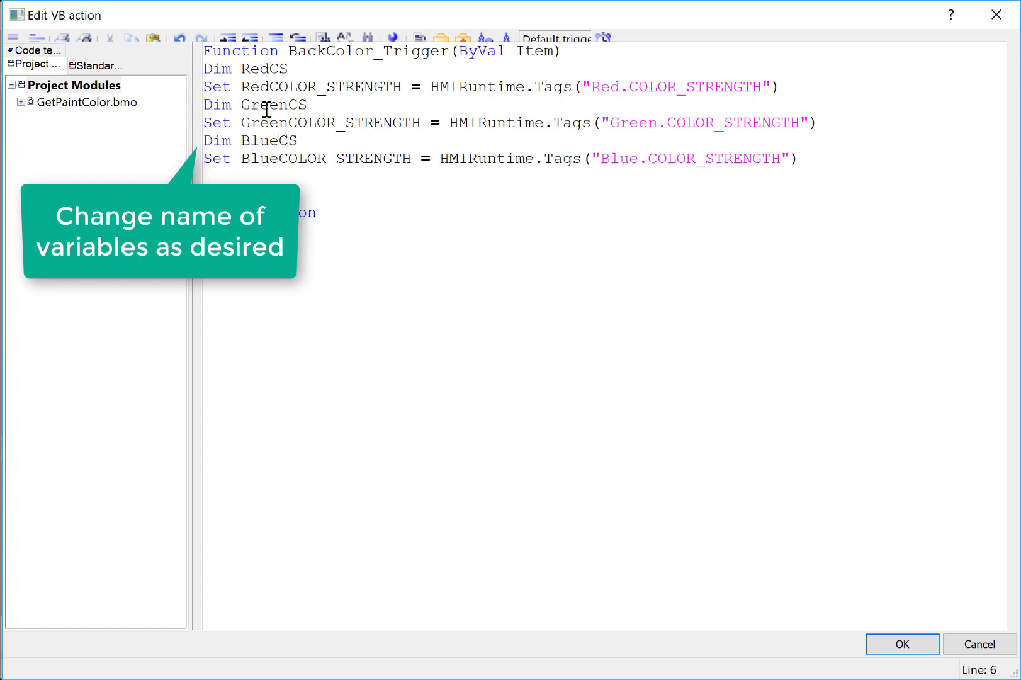
left_click_drag(270, 87, 400, 87)
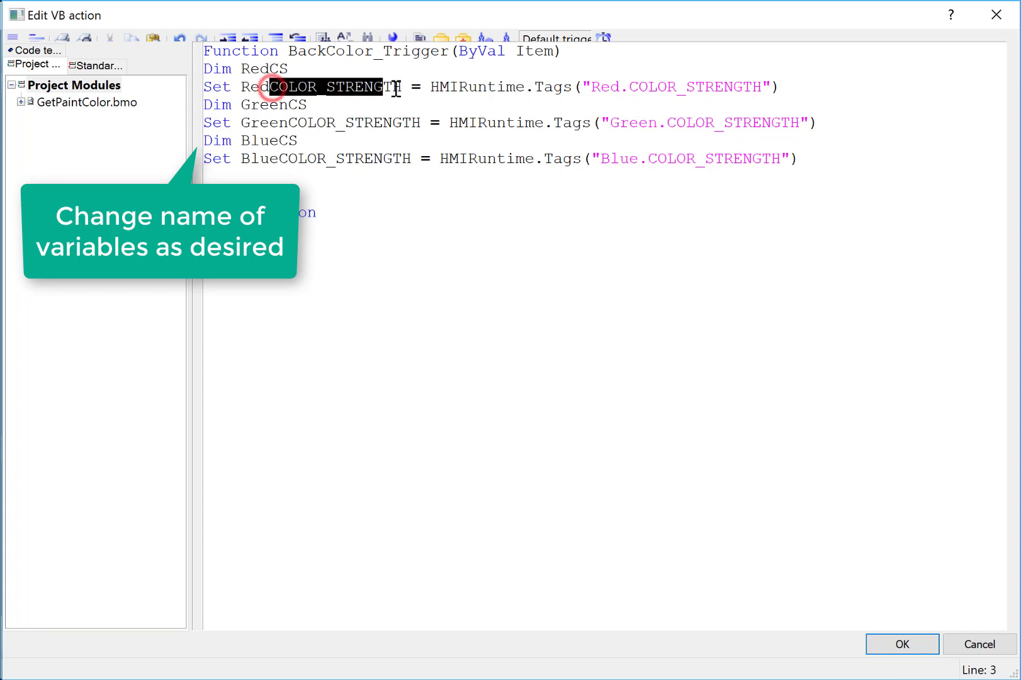
type("CS")
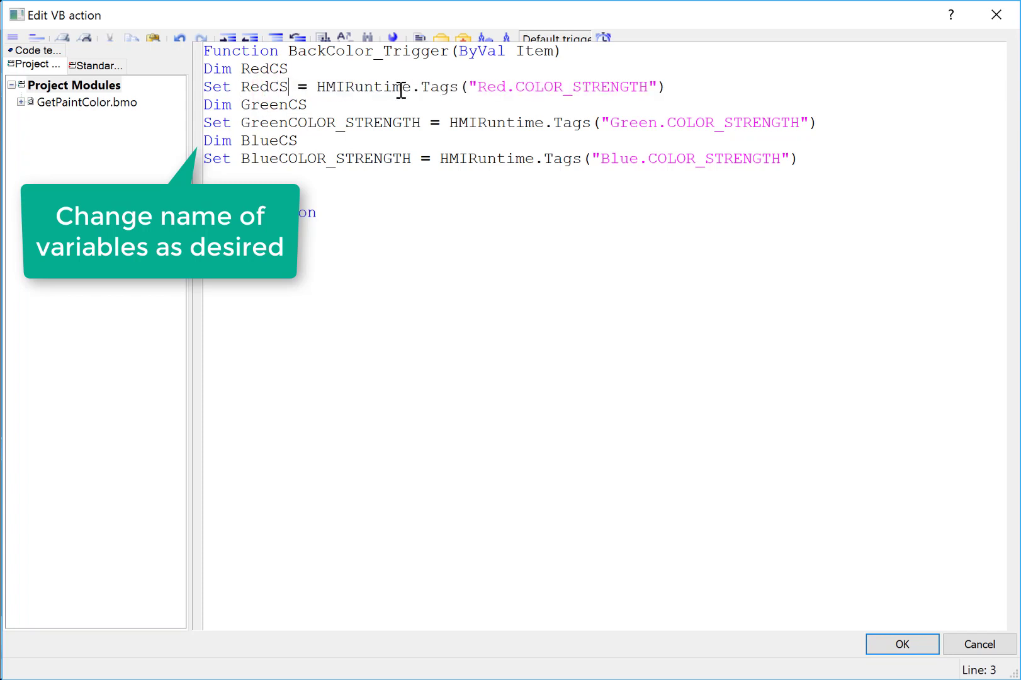
left_click_drag(289, 122, 421, 123)
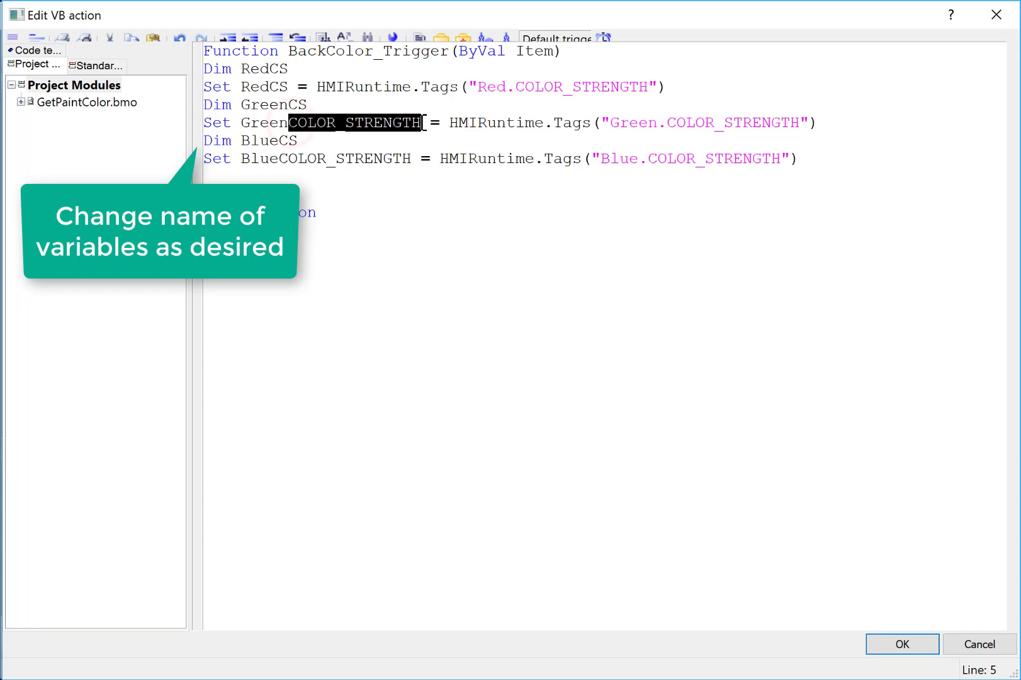
type("CS")
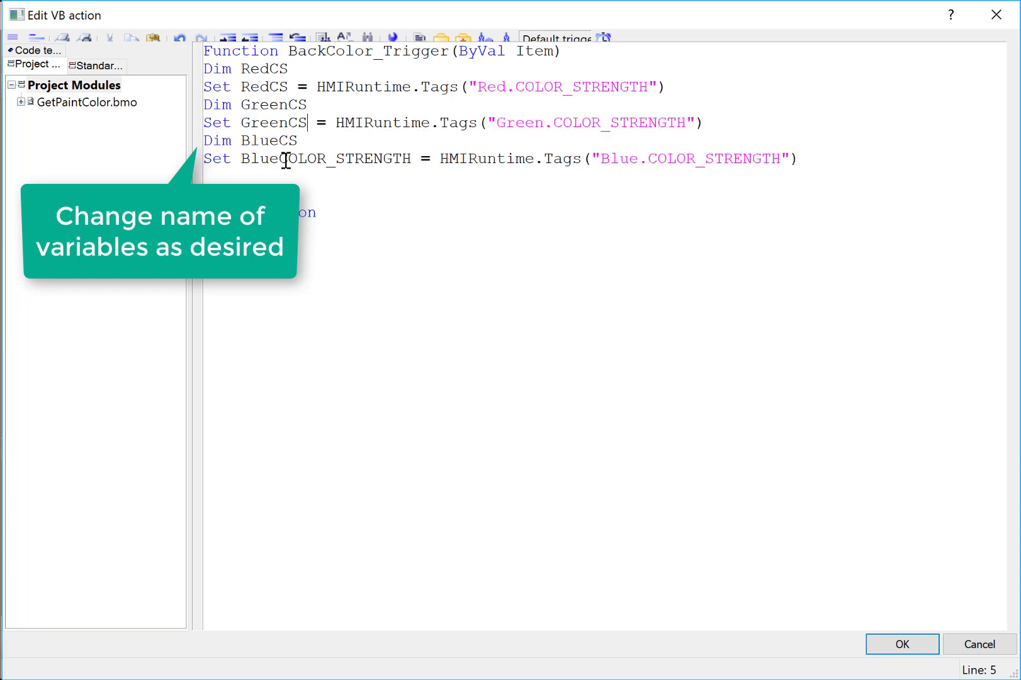
left_click_drag(289, 158, 411, 158)
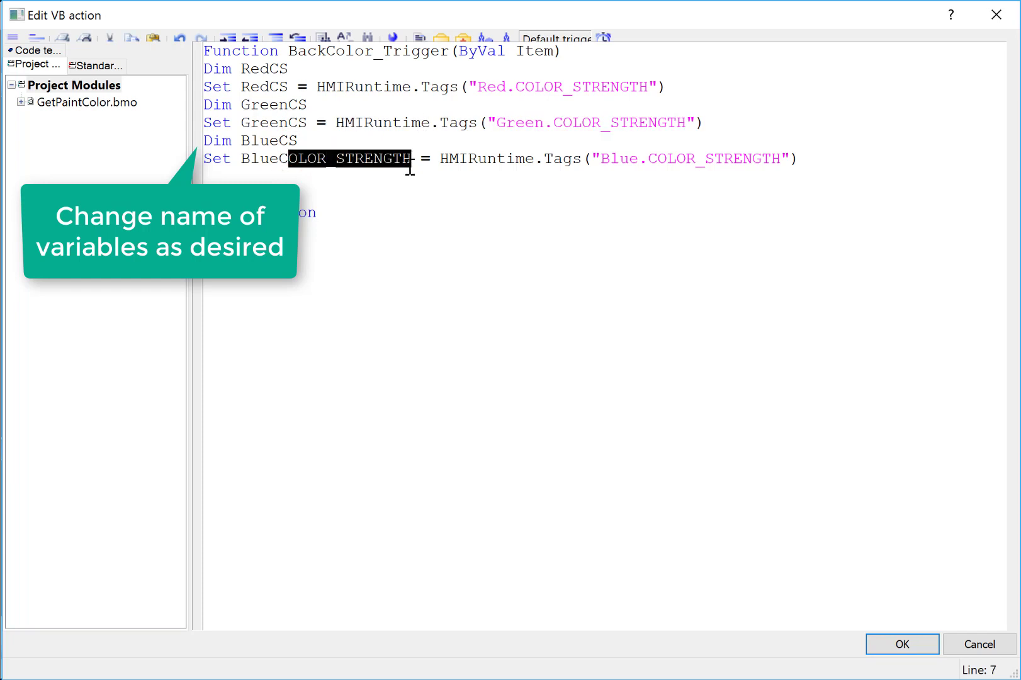
type("CS")
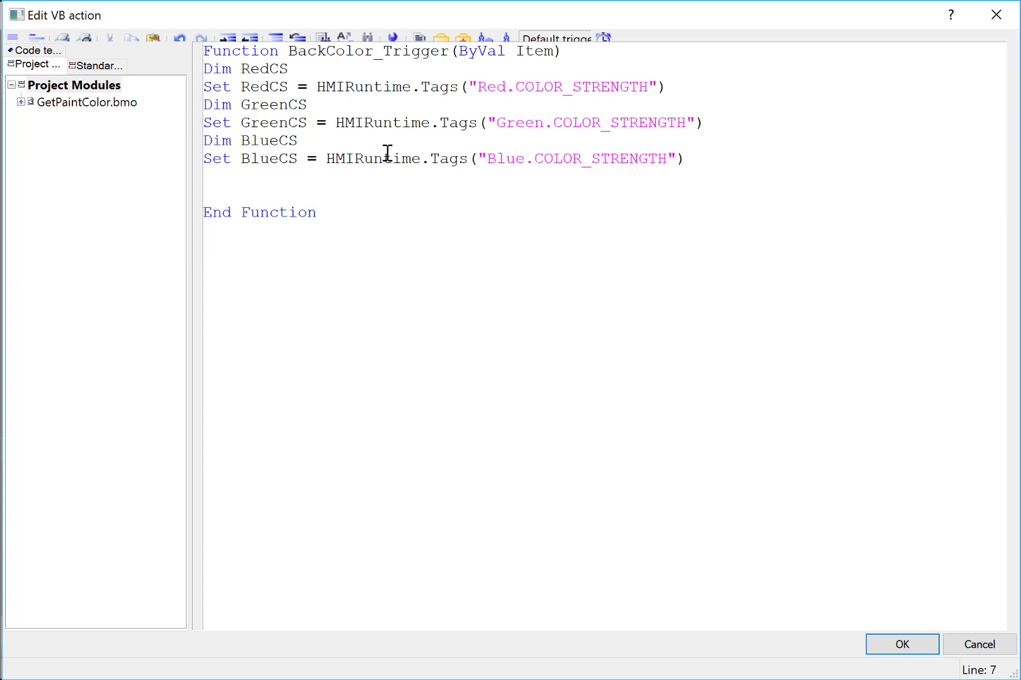
Step: Add Dim ShadingFactor, ShadingFactor = .5 and Dim ShadingComposite below the tag lines
left_click(278, 177)
key("Return")
type("Dim ShadingFactor")
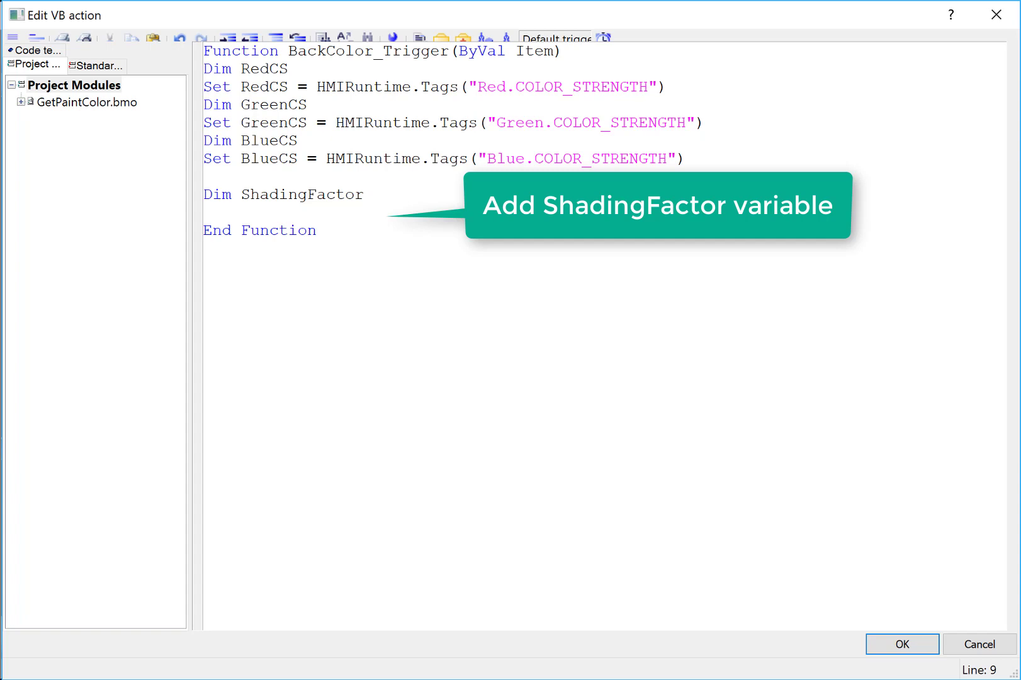
key("Return")
type("ShadingFactor =")
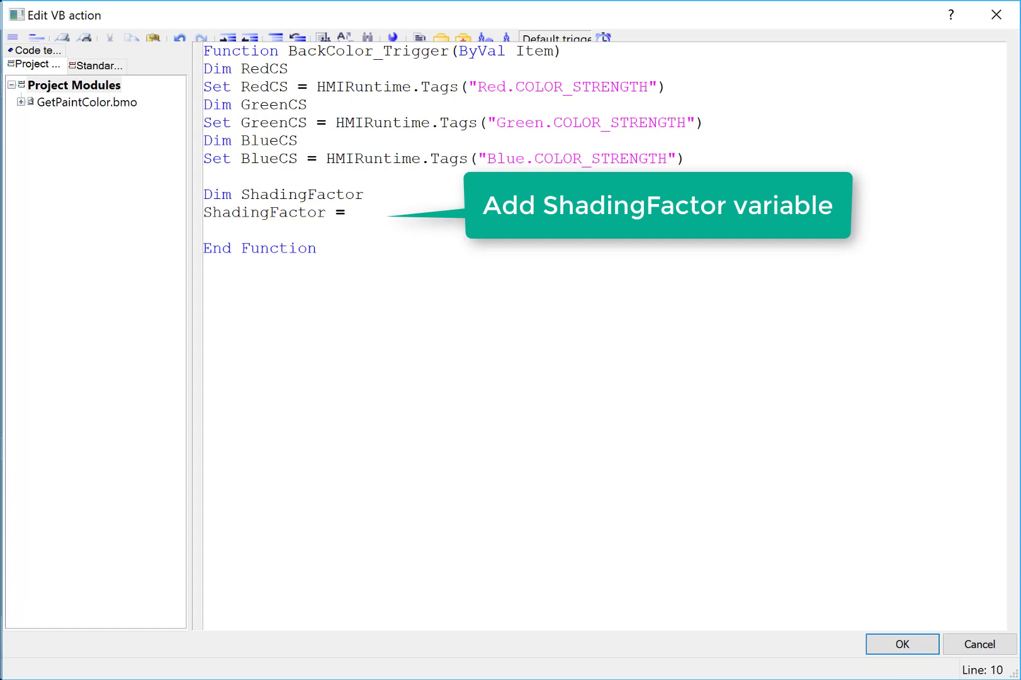
key("Return")
key("Return")
type("Dim ")
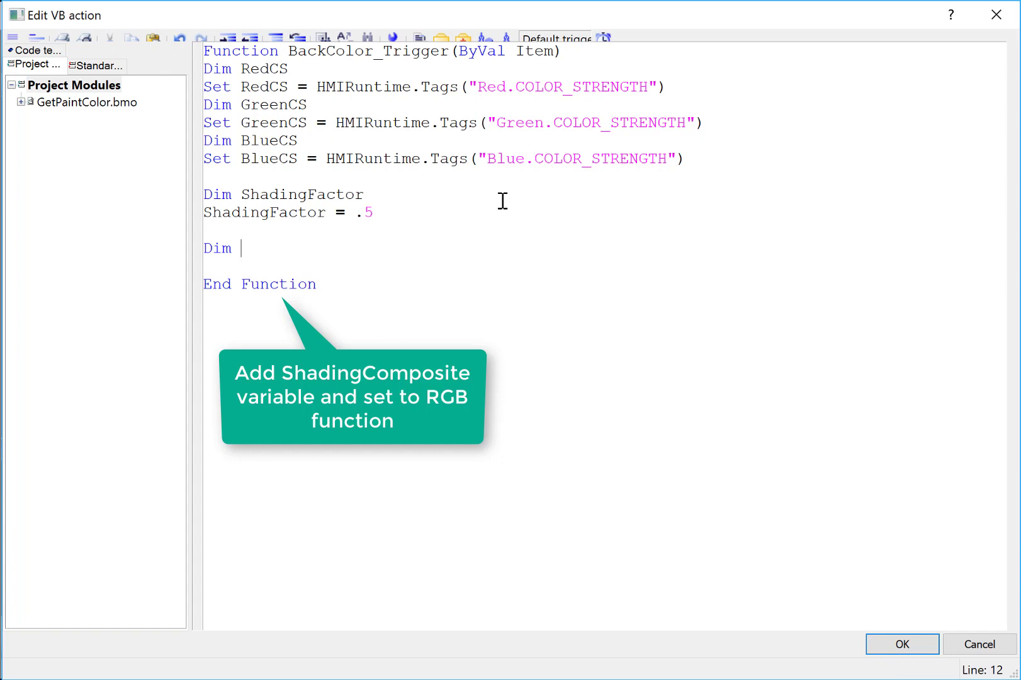
type("ShadingCOmposite")
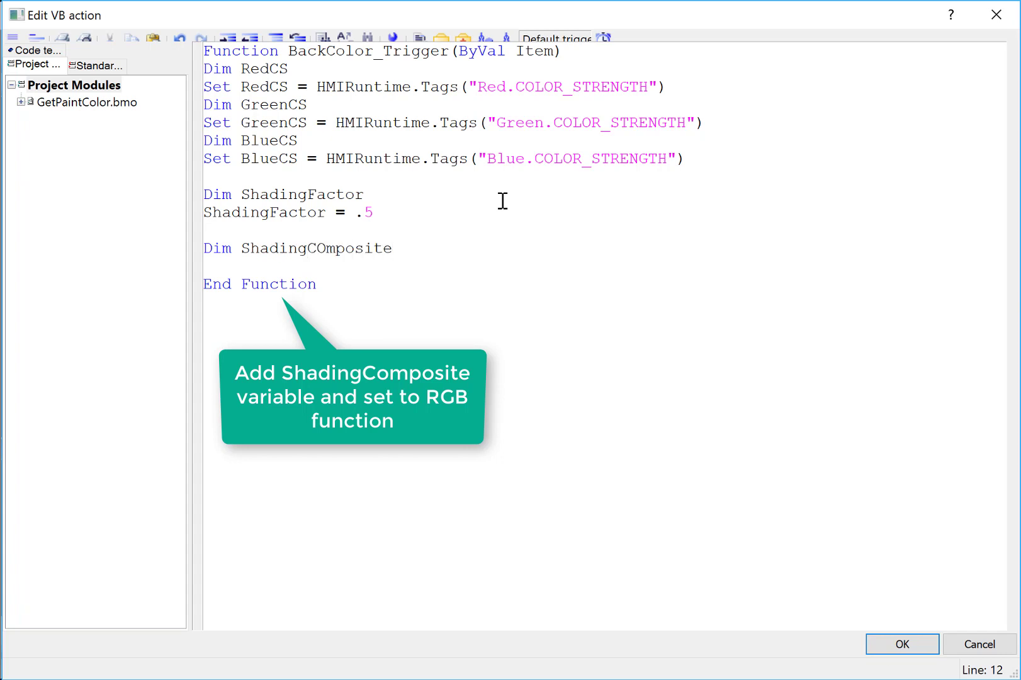
left_click_drag(311, 249, 321, 248)
type("o")
Step: Add a ShadingComposite = RGB( assignment line with RedCS pasted inside
left_click(451, 249)
key("Return")
key("Return")
key("Tab")
type("ShadingComposite = RGB")
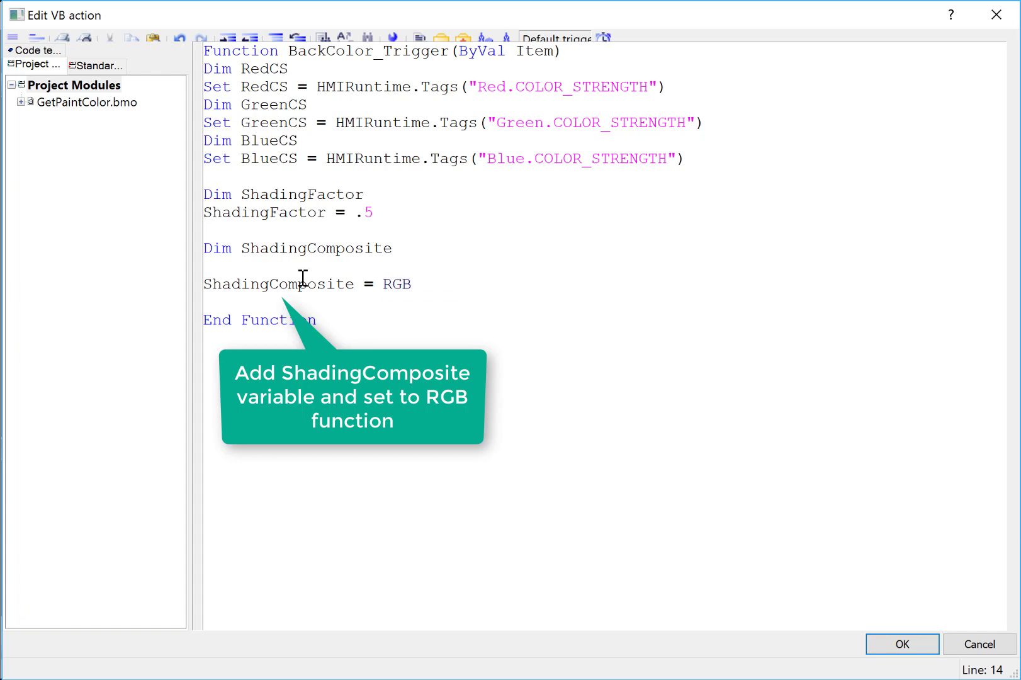
type("(")
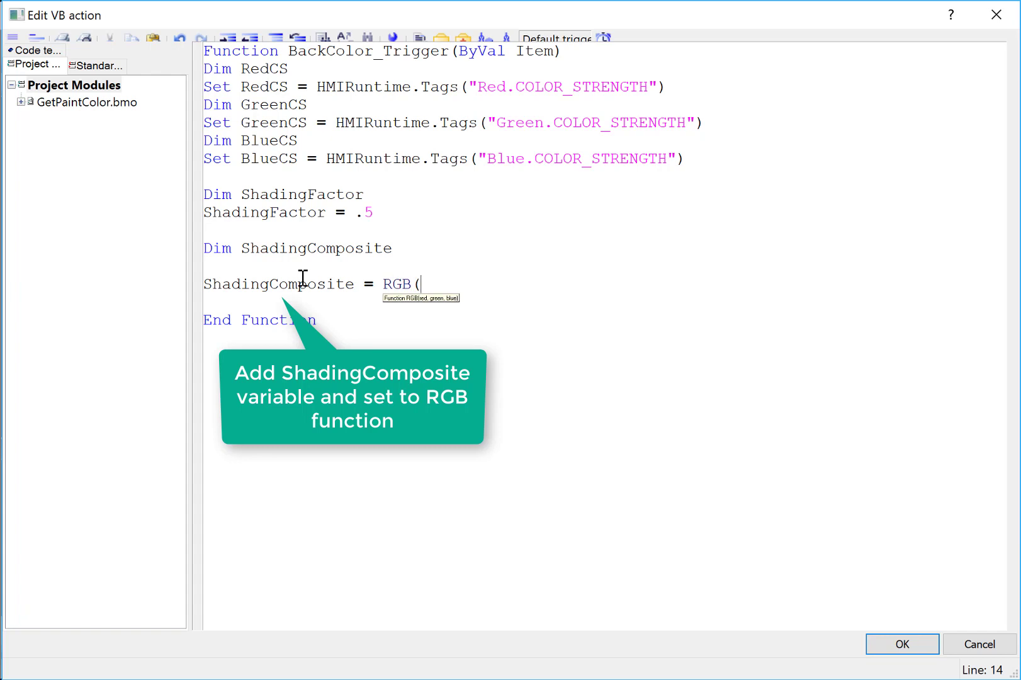
double_click(264, 69)
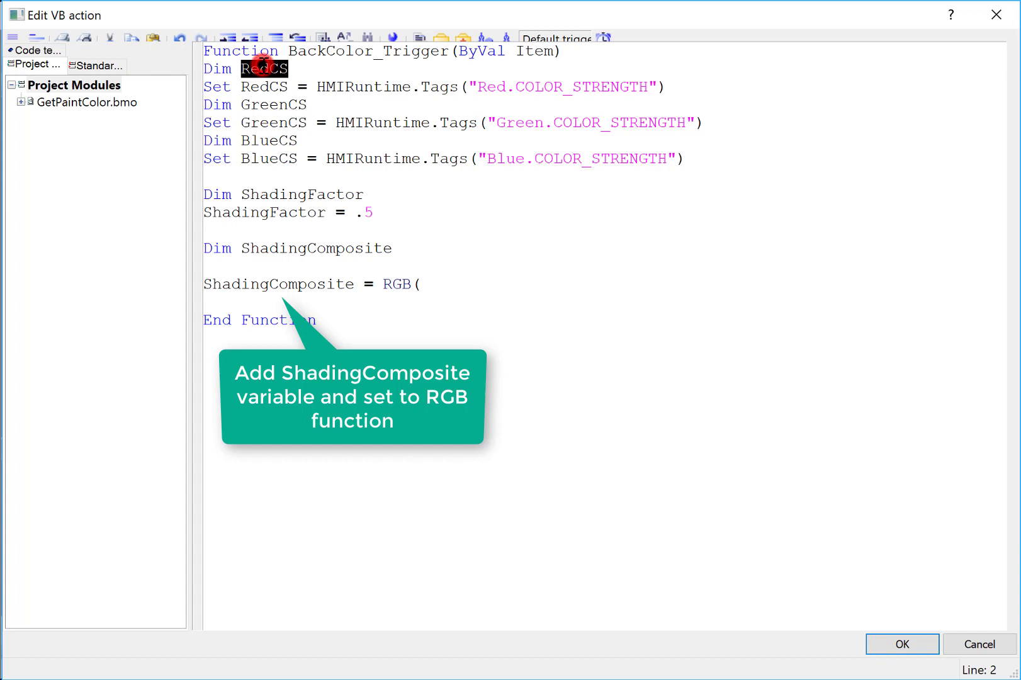
right_click(264, 68)
left_click(283, 90)
left_click(447, 283)
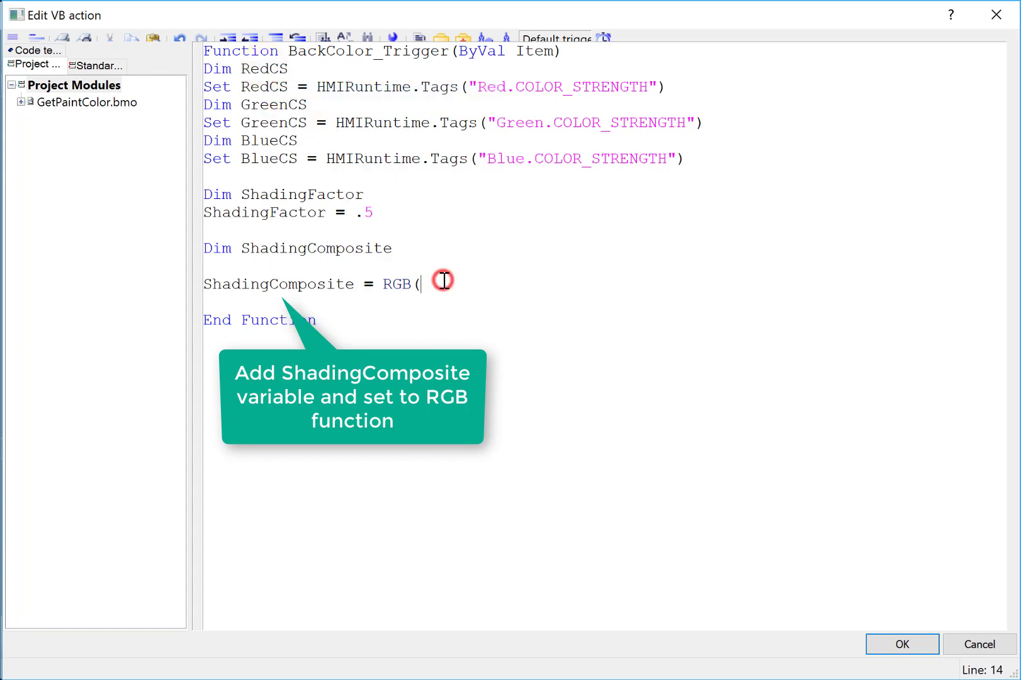
key("ctrl+v")
type(".Read")
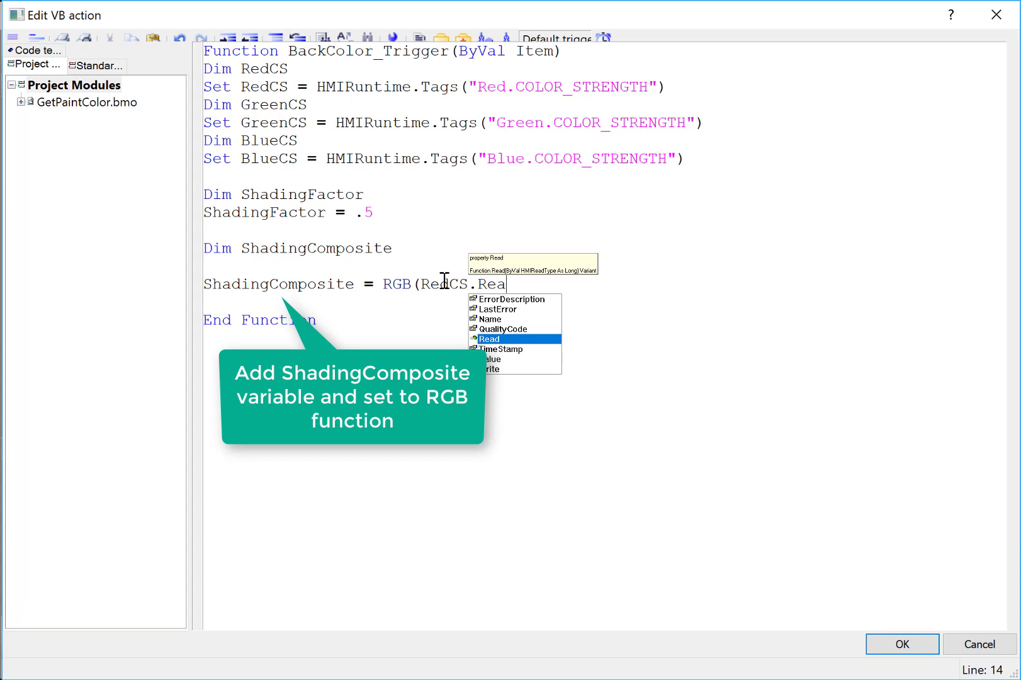
type("() *")
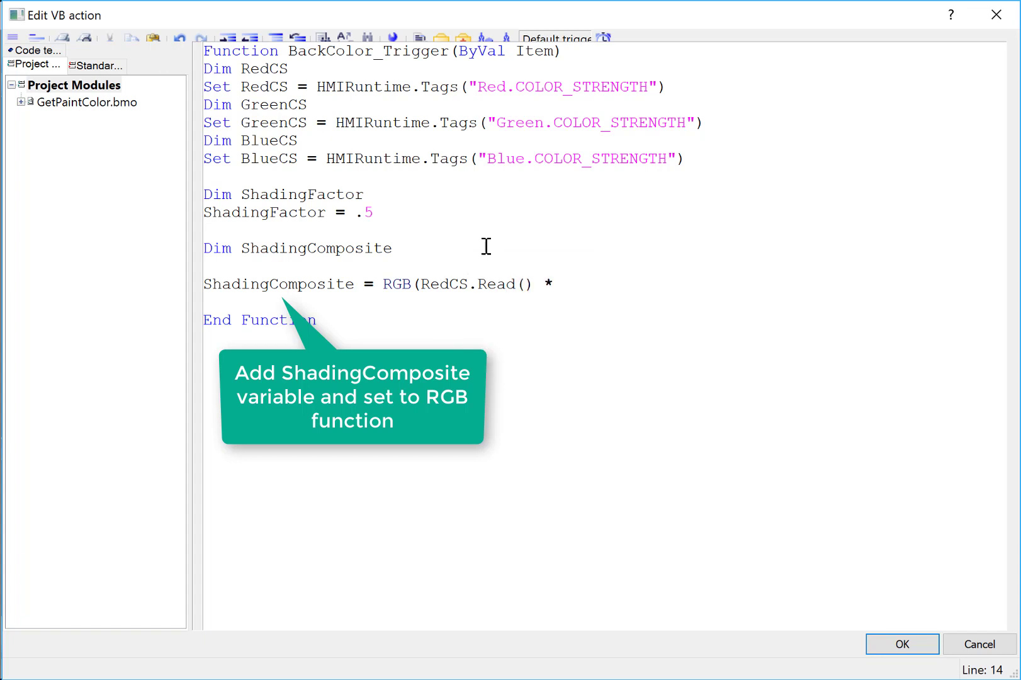
Step: Multiply the RedCS reading by ShadingFactor to complete the red term
double_click(247, 212)
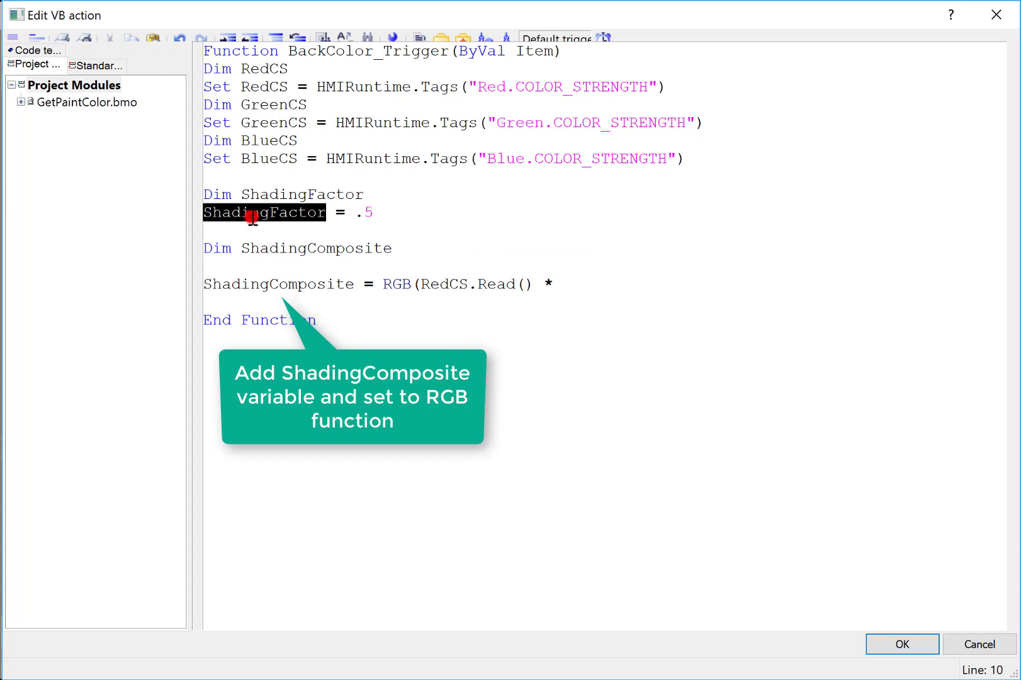
right_click(247, 213)
left_click(299, 236)
left_click(558, 284)
key("ctrl+v")
type(",")
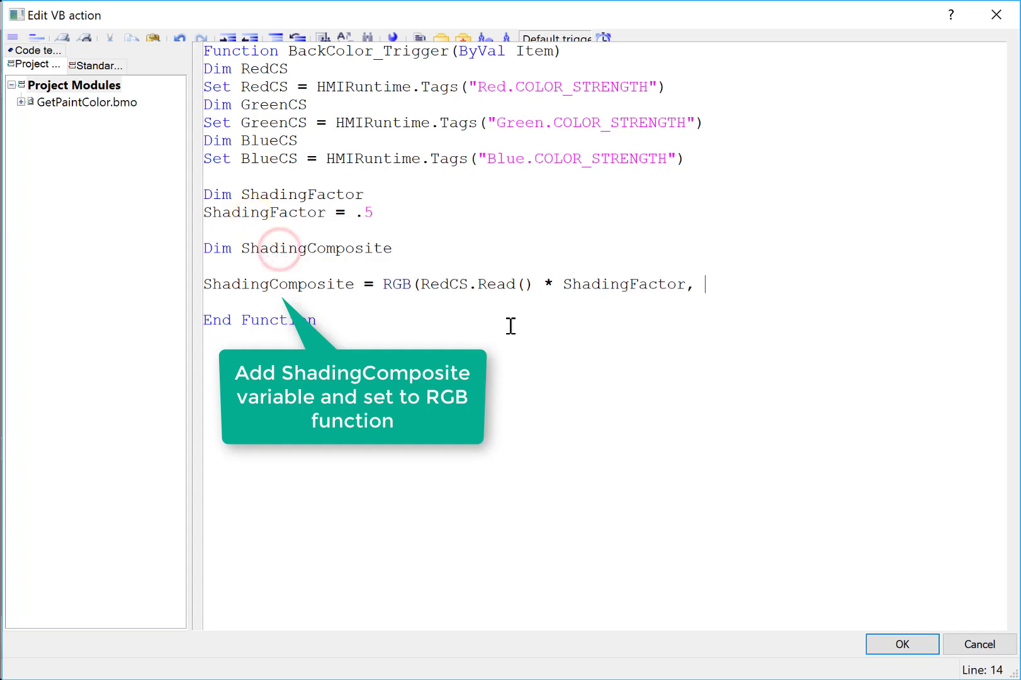
Step: Duplicate the red term as GreenCS and BlueCS terms and close the RGB call
left_click_drag(421, 284, 685, 285)
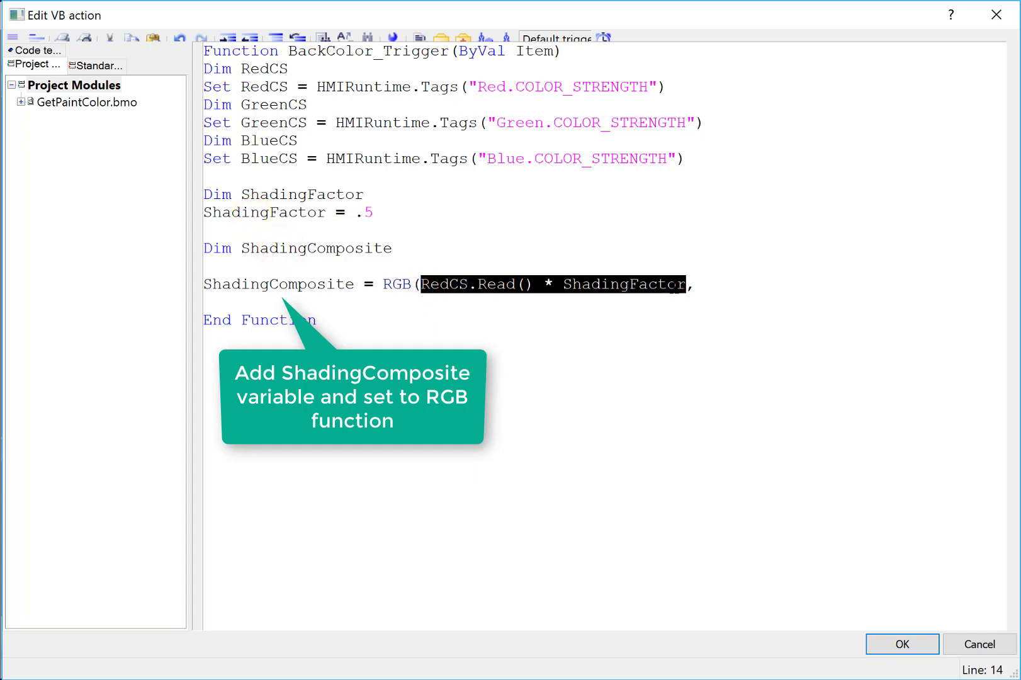
right_click(685, 286)
left_click(717, 313)
left_click(705, 284)
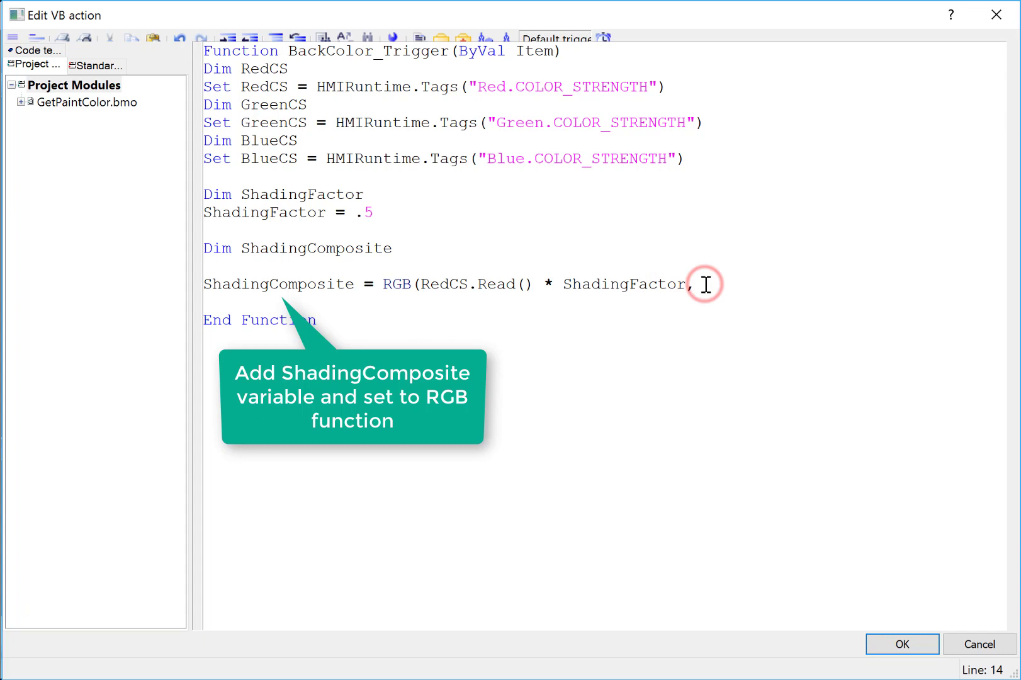
key("ctrl+v")
double_click(705, 283)
left_click_drag(705, 285, 730, 284)
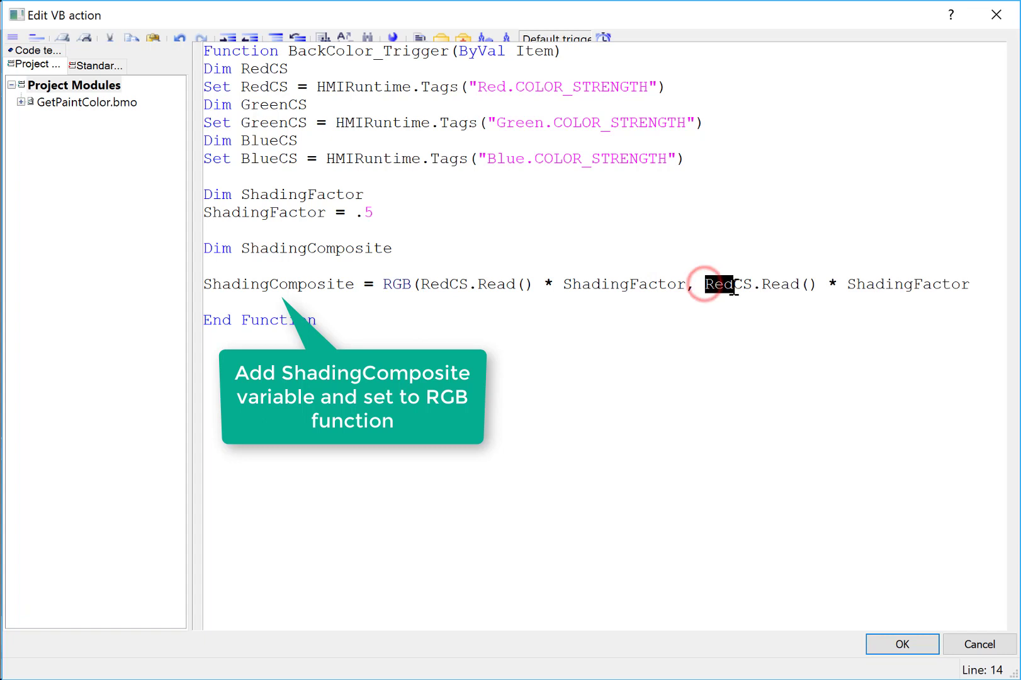
type("Green")
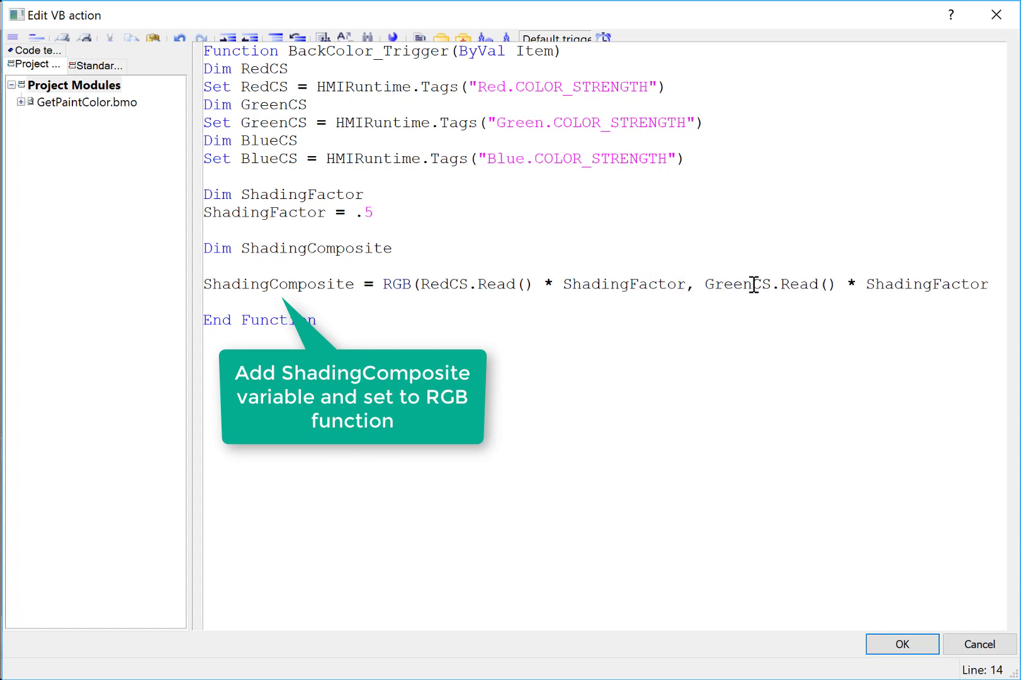
type(",")
key("ctrl+v")
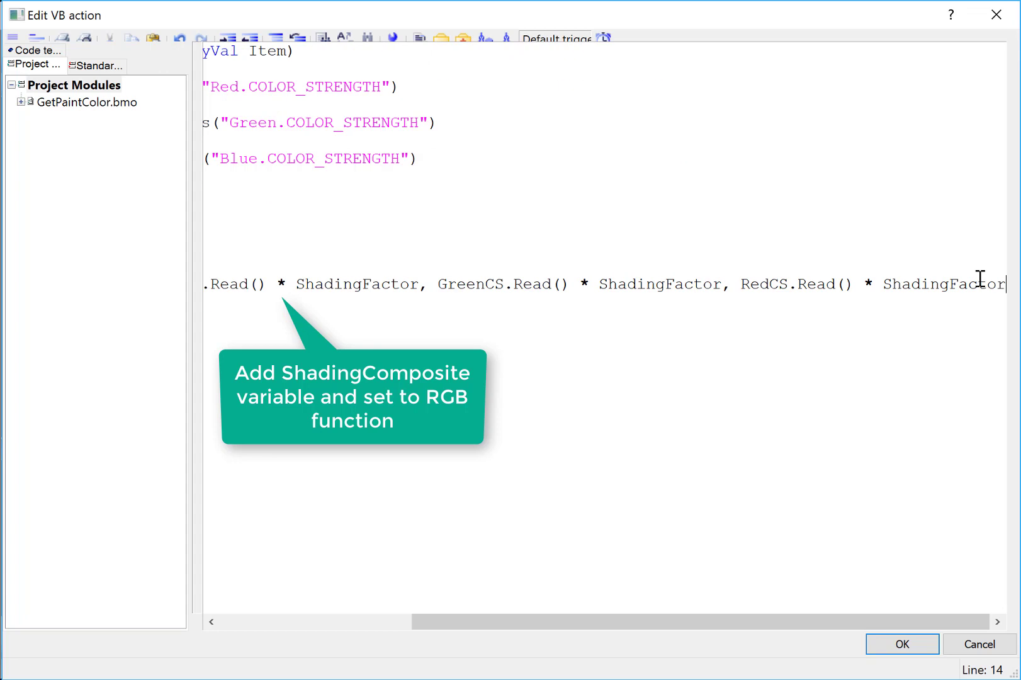
double_click(750, 283)
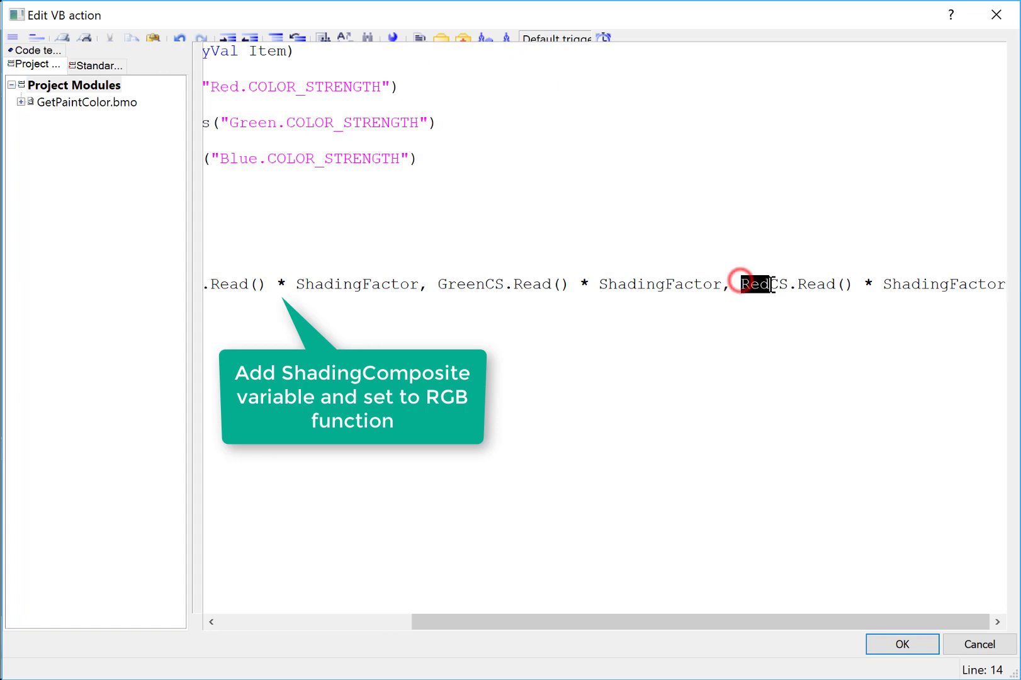
type("Blue")
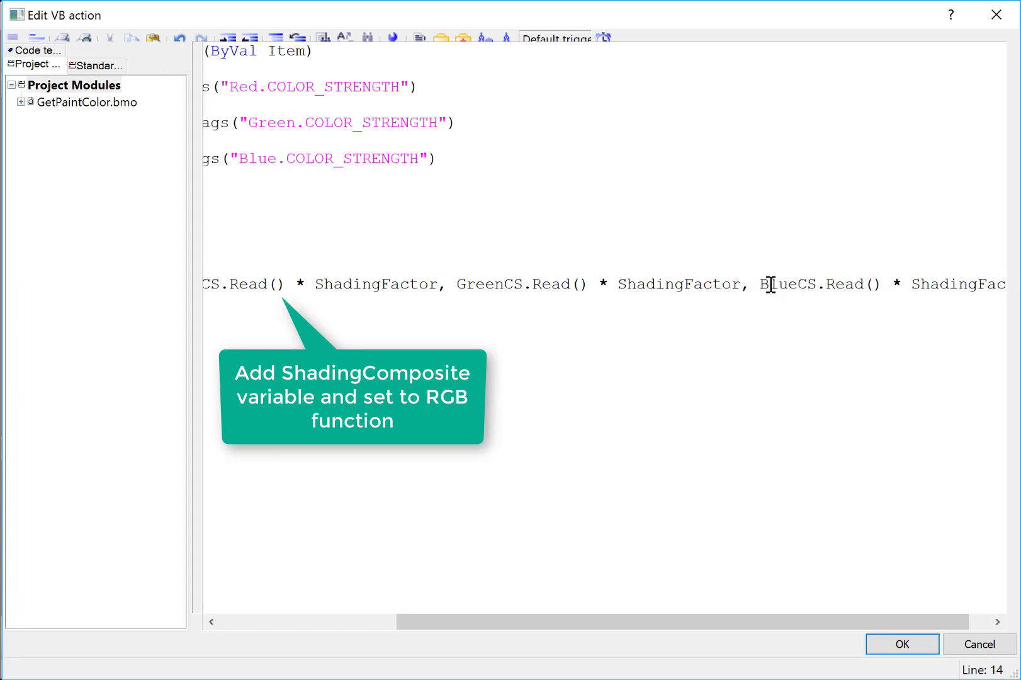
key("End")
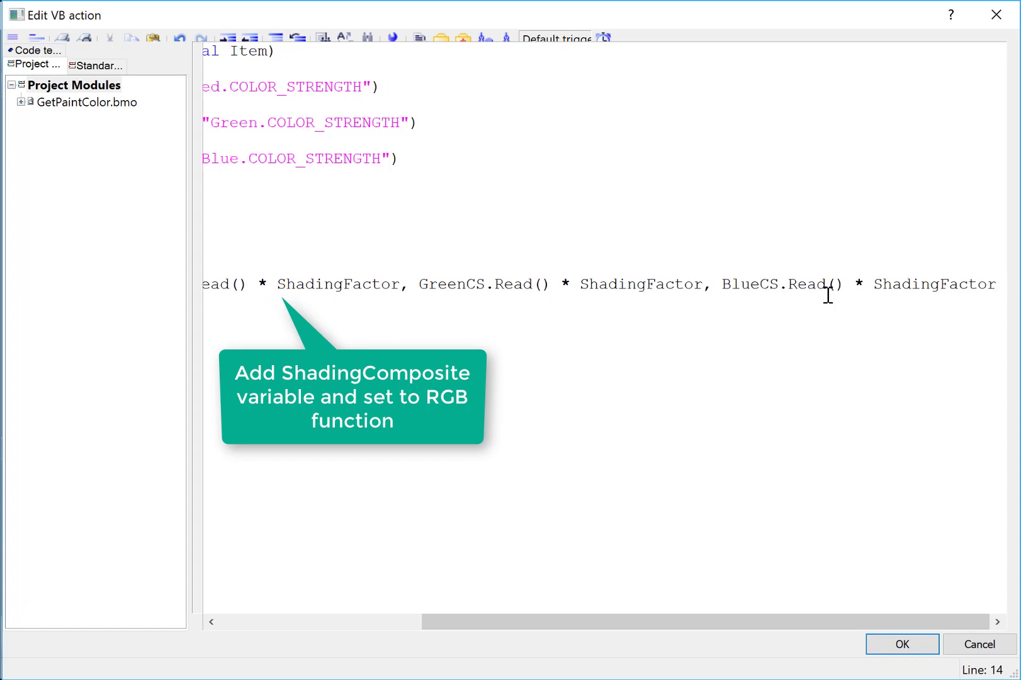
type(")")
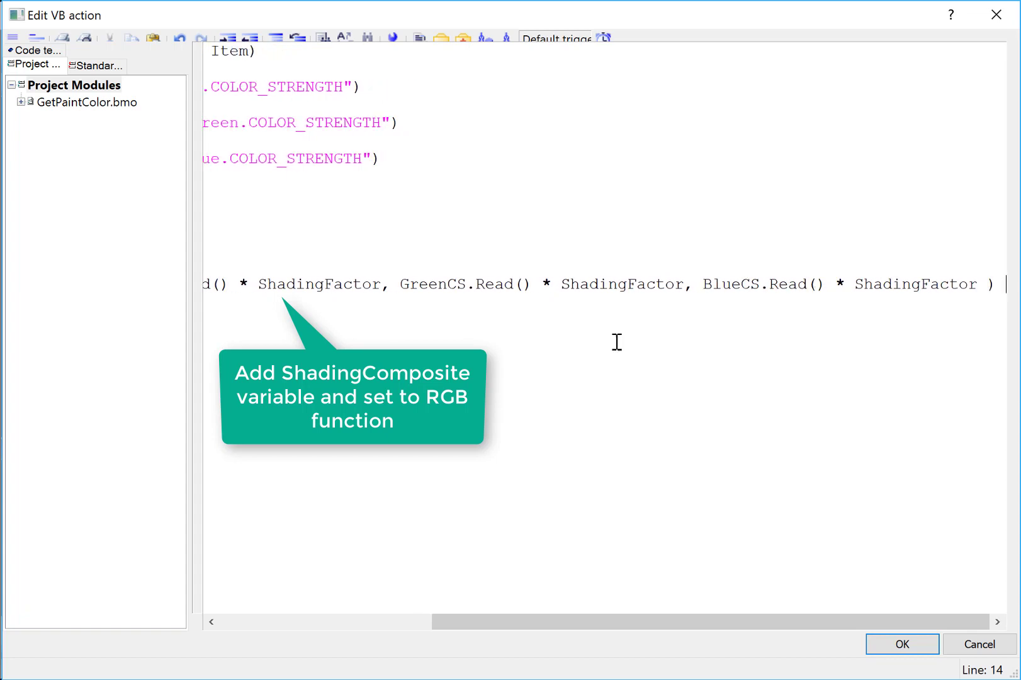
key("Return")
key("Return")
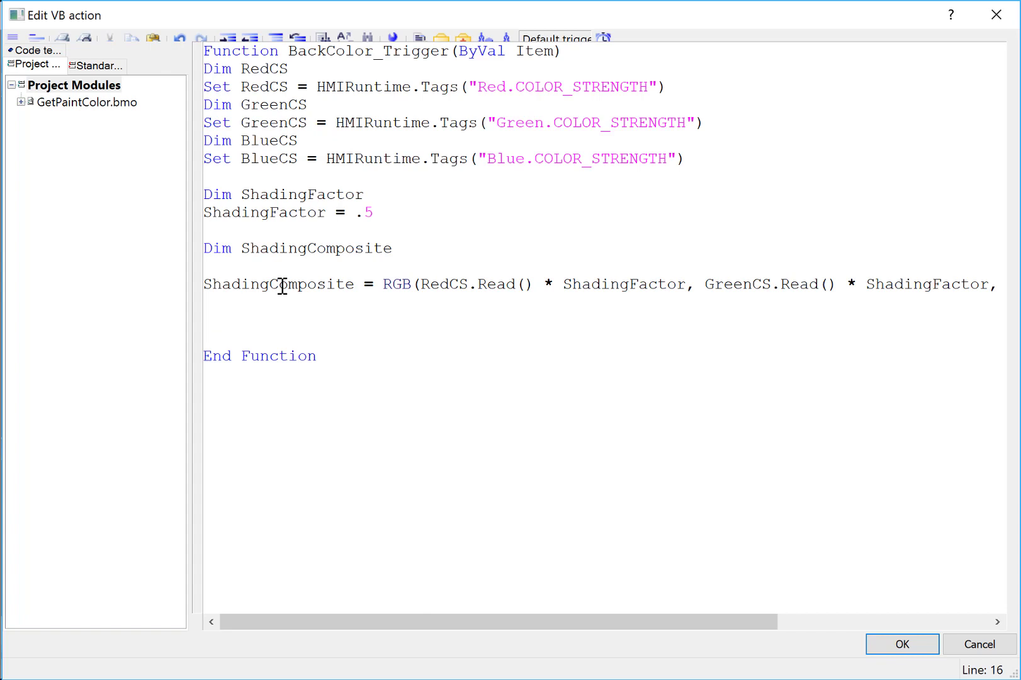
double_click(279, 286)
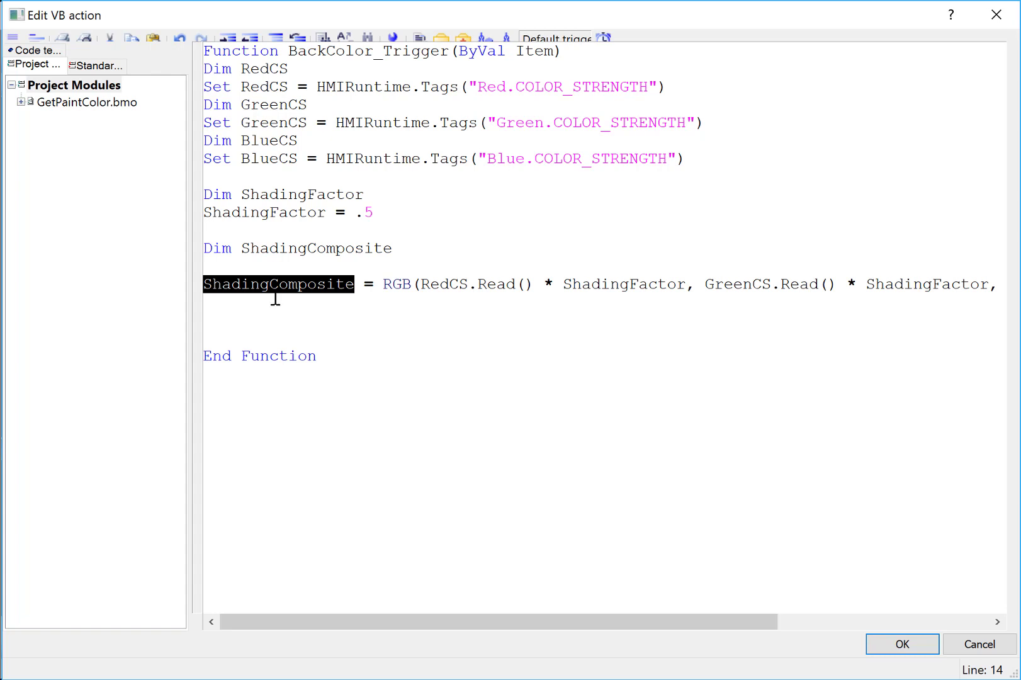
Step: Add a 'set the property' comment and start a BackColor_Trigger line below it
left_click(287, 315)
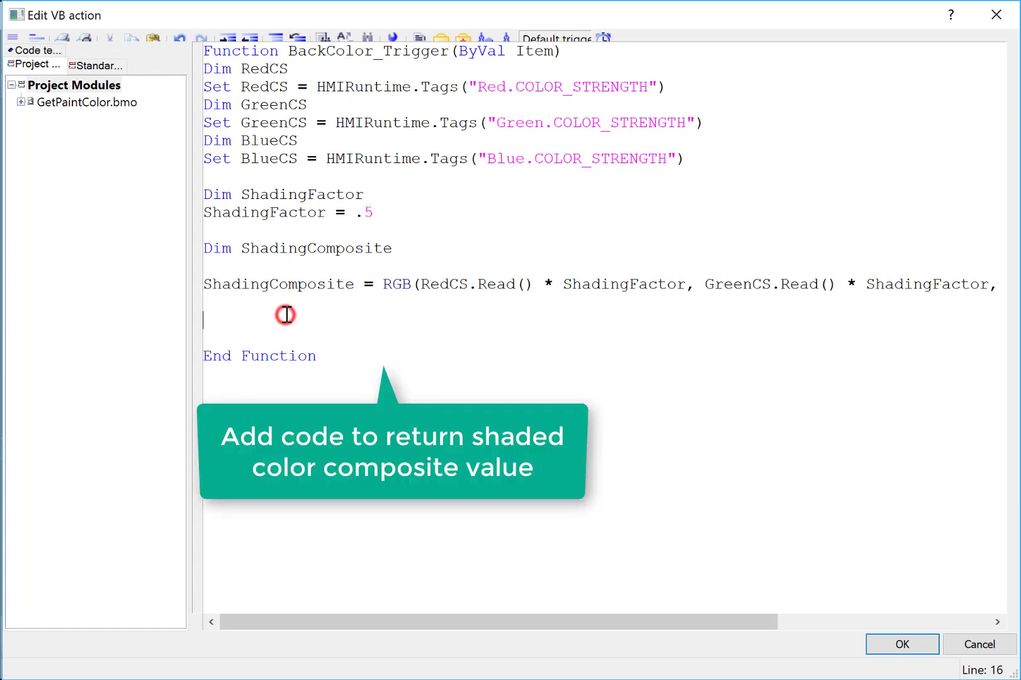
type("' set the property")
key("Return")
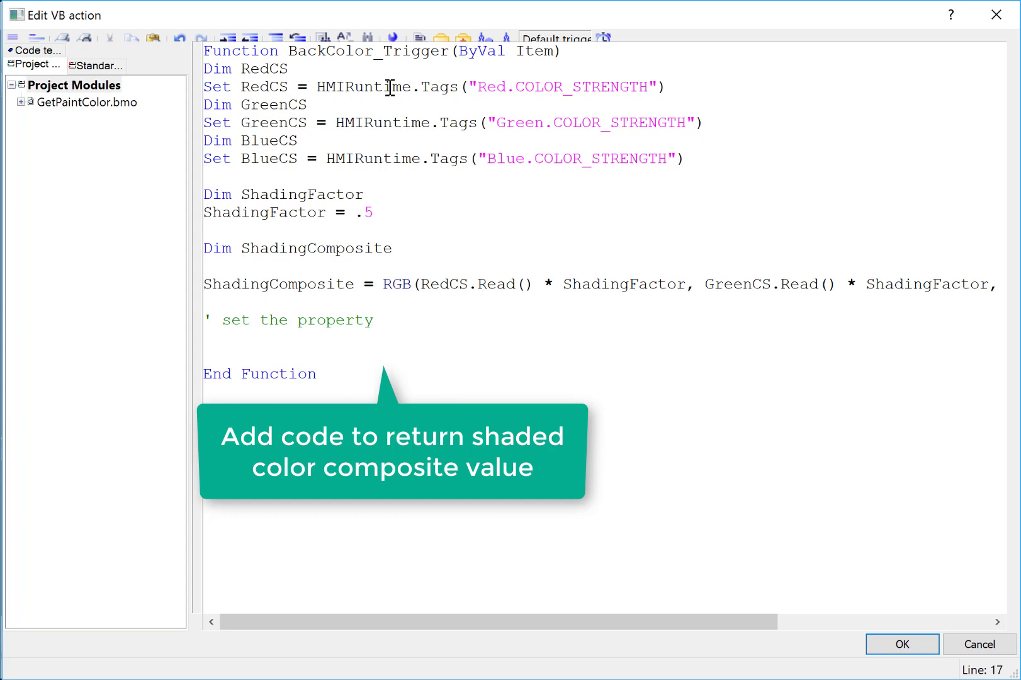
double_click(375, 51)
right_click(375, 51)
left_click(400, 80)
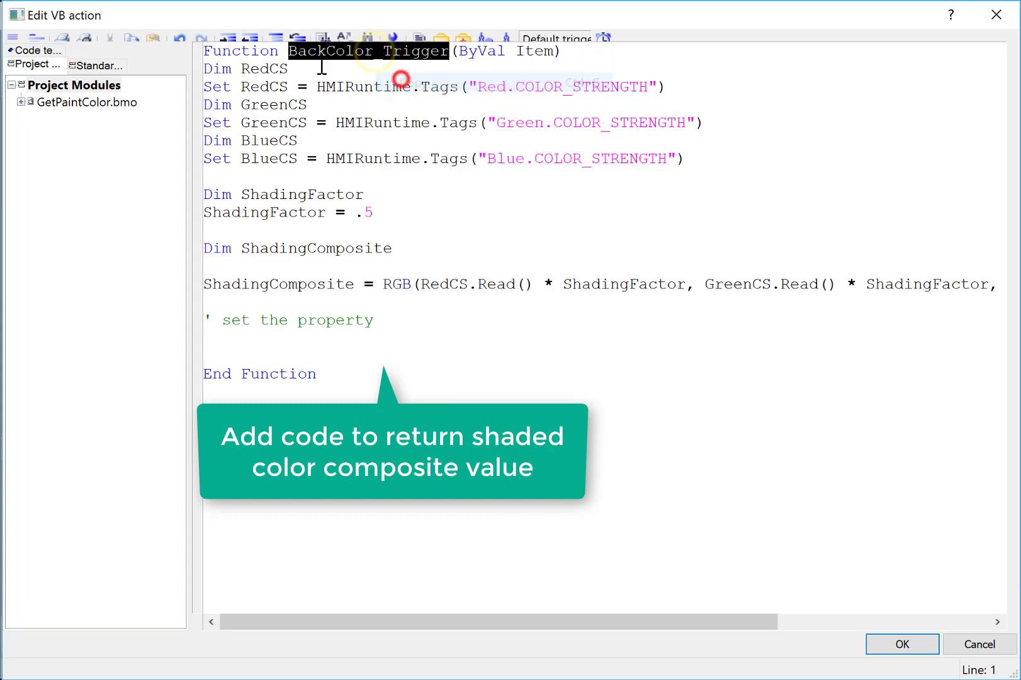
left_click(234, 335)
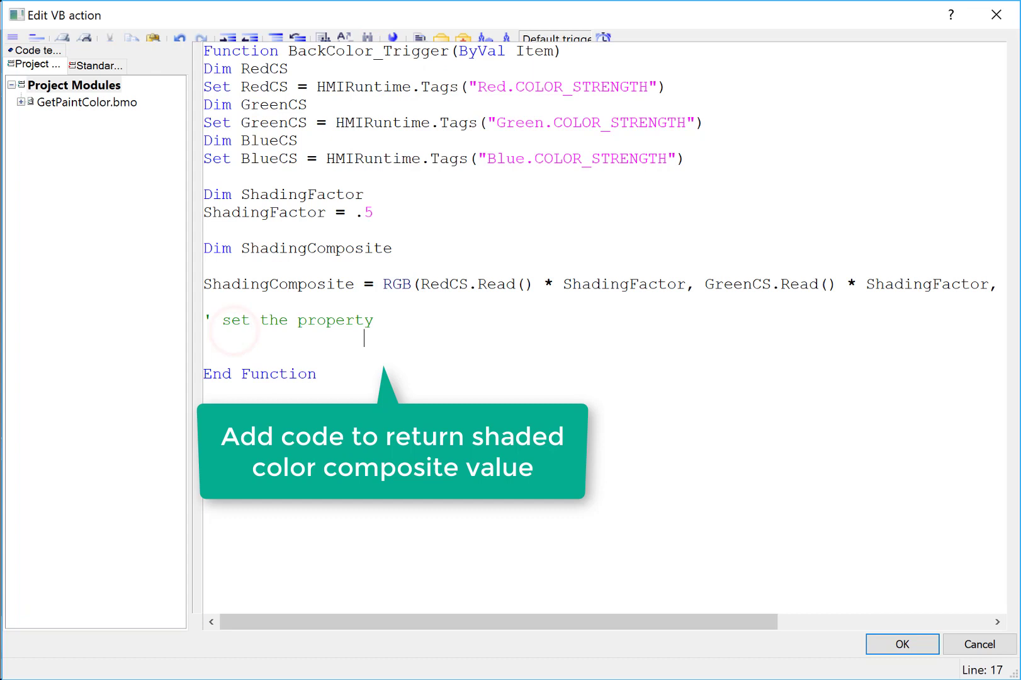
key("ctrl+v")
type("=")
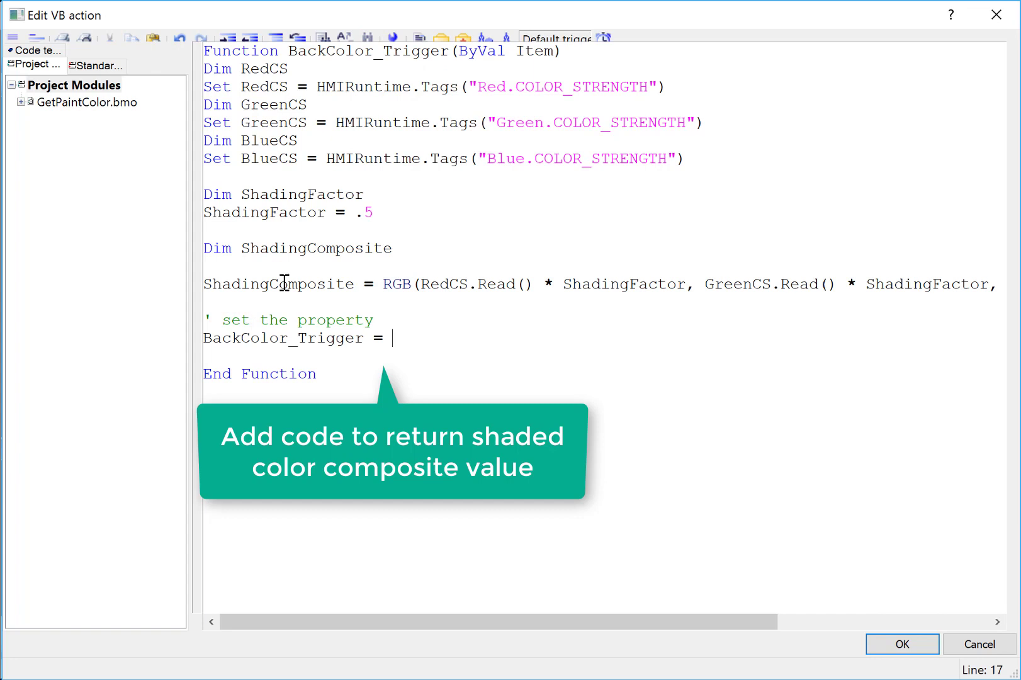
Step: Complete the line as BackColor_Trigger = ShadingComposite
double_click(283, 284)
right_click(282, 283)
left_click(325, 312)
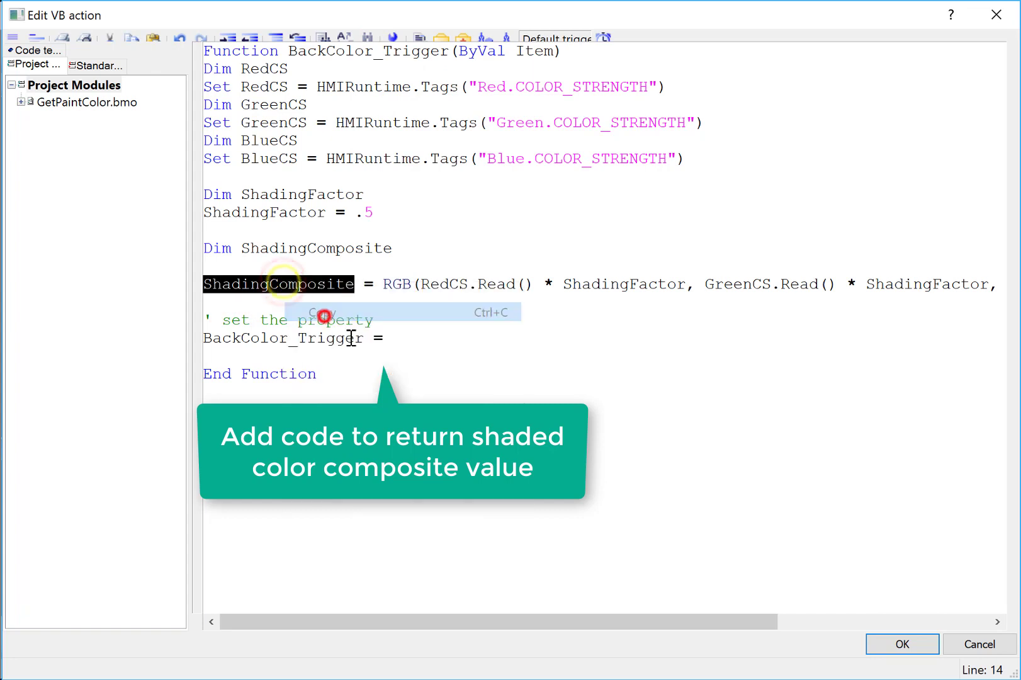
left_click(418, 339)
key("ctrl+v")
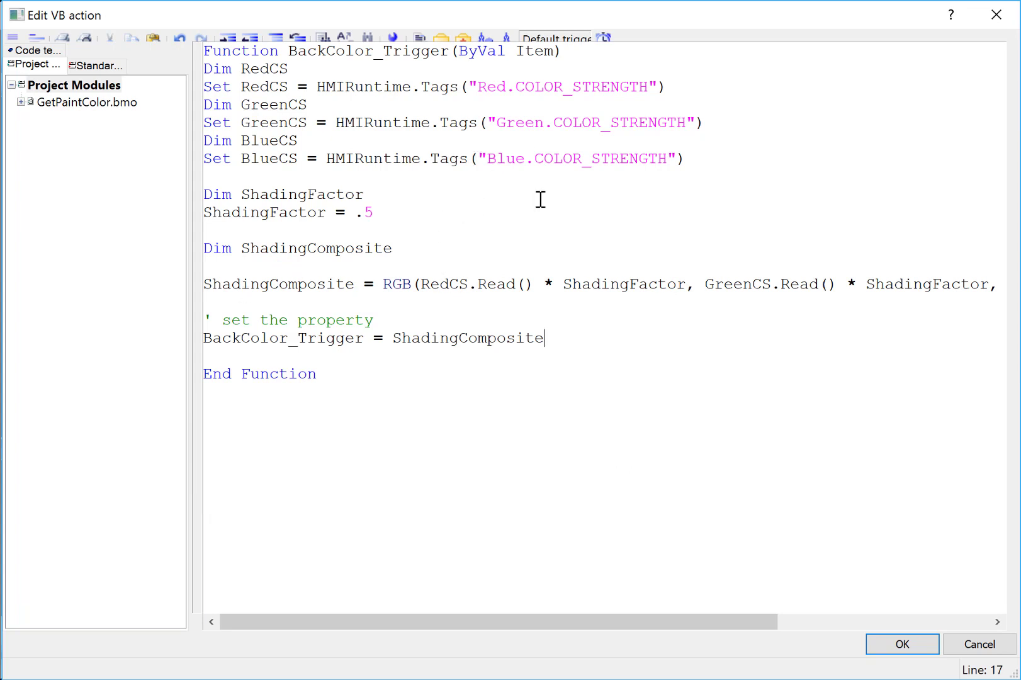
Step: Set the action's trigger event to Tag, using Blue.COLOR_STRENGTH
left_click(607, 35)
left_click(523, 224)
left_click(484, 242)
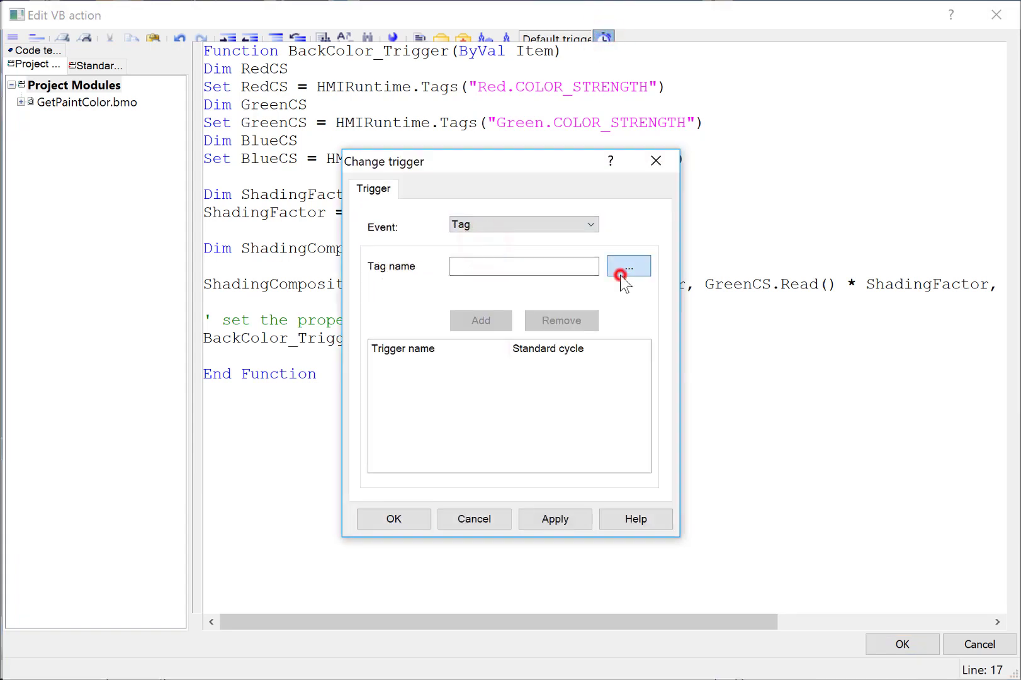
left_click(629, 265)
left_click(505, 144)
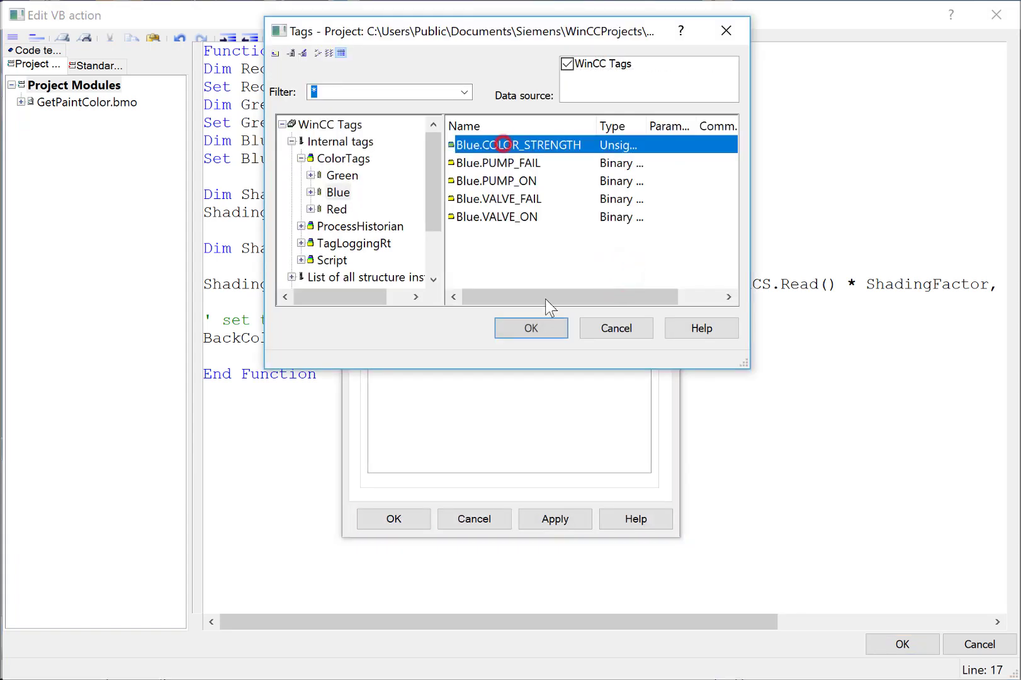
left_click(531, 328)
Step: Add Red.COLOR_STRENGTH and Green.COLOR_STRENGTH as trigger tags, then apply and confirm
left_click(625, 267)
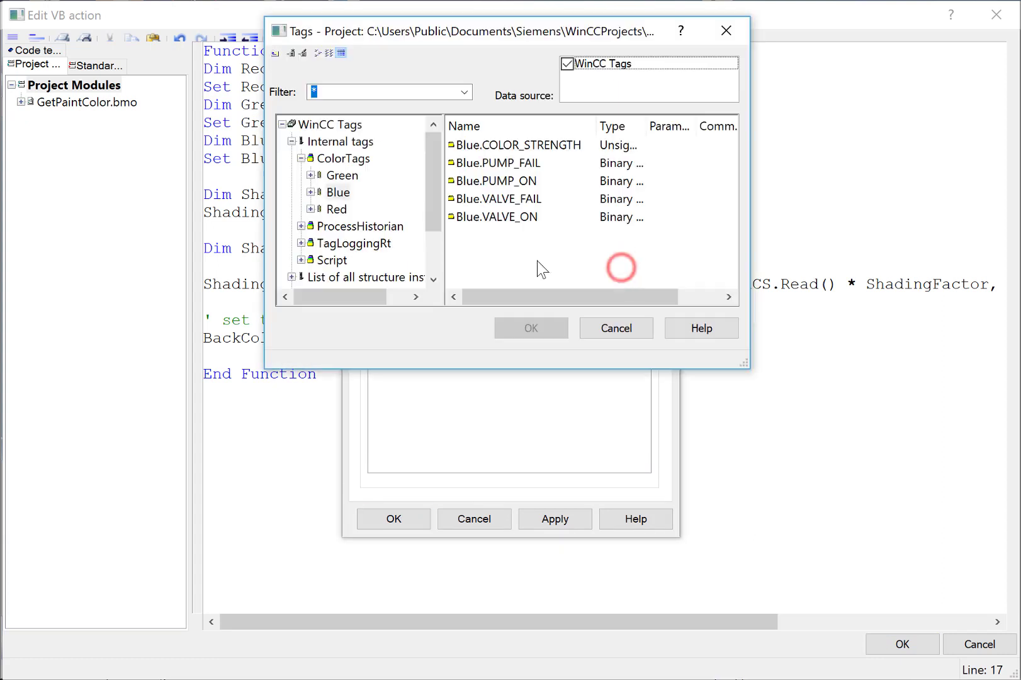
left_click(335, 208)
left_click(504, 145)
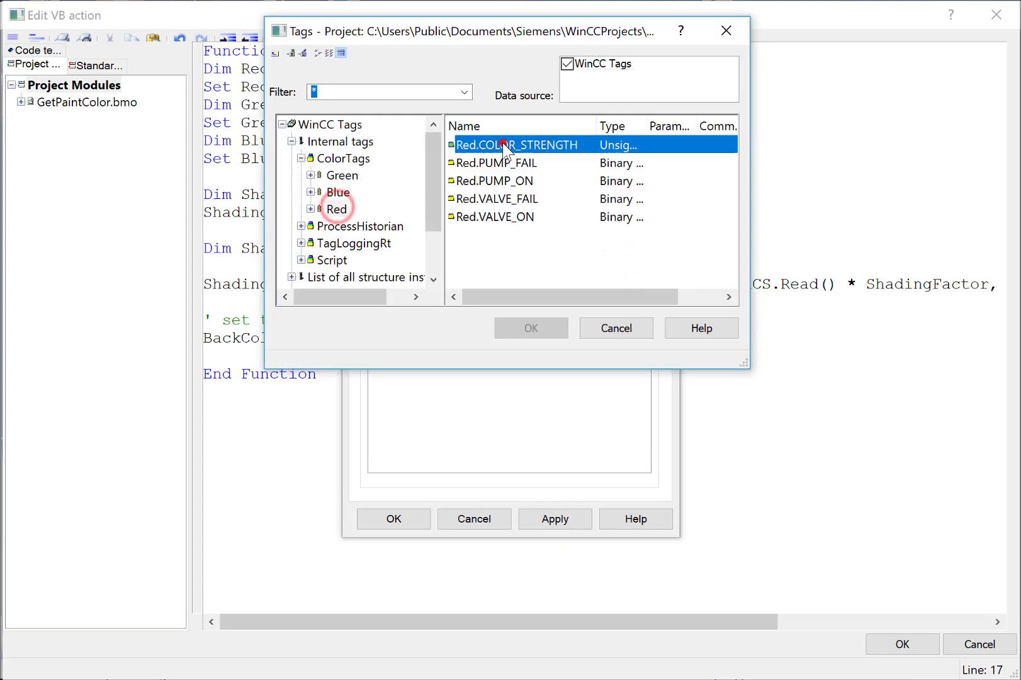
left_click(531, 328)
left_click(626, 270)
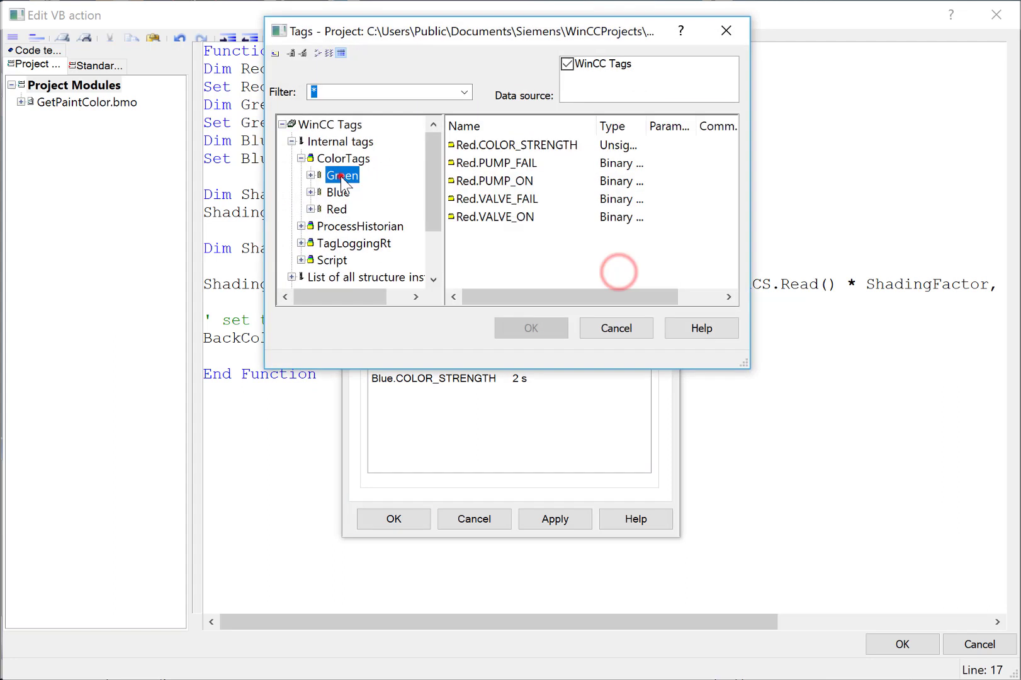
left_click(340, 169)
left_click(479, 146)
left_click(532, 328)
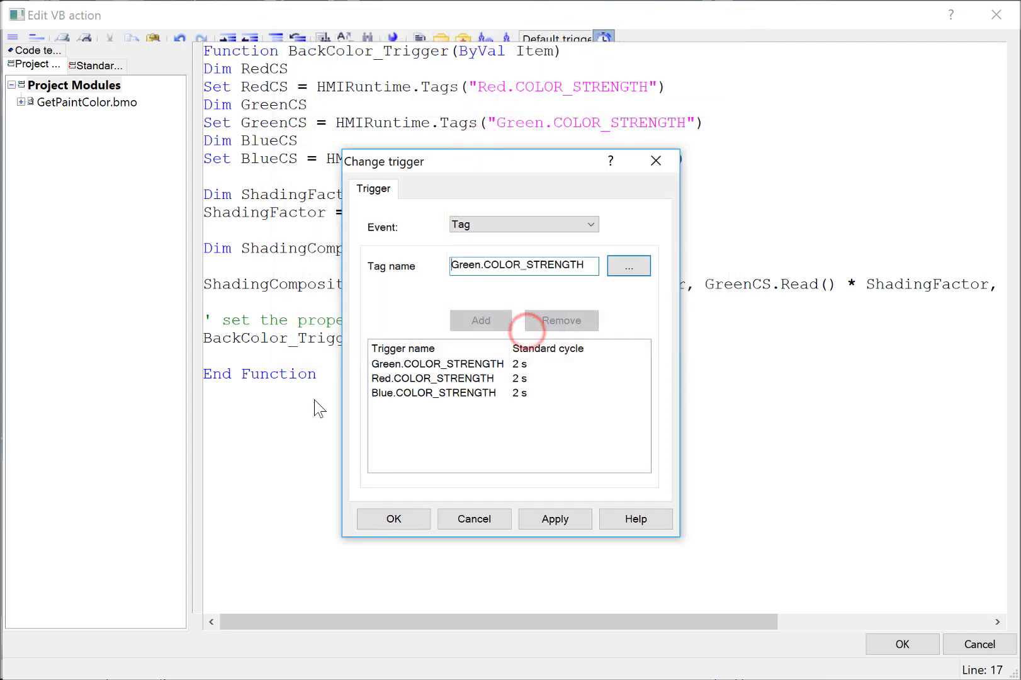
left_click(555, 518)
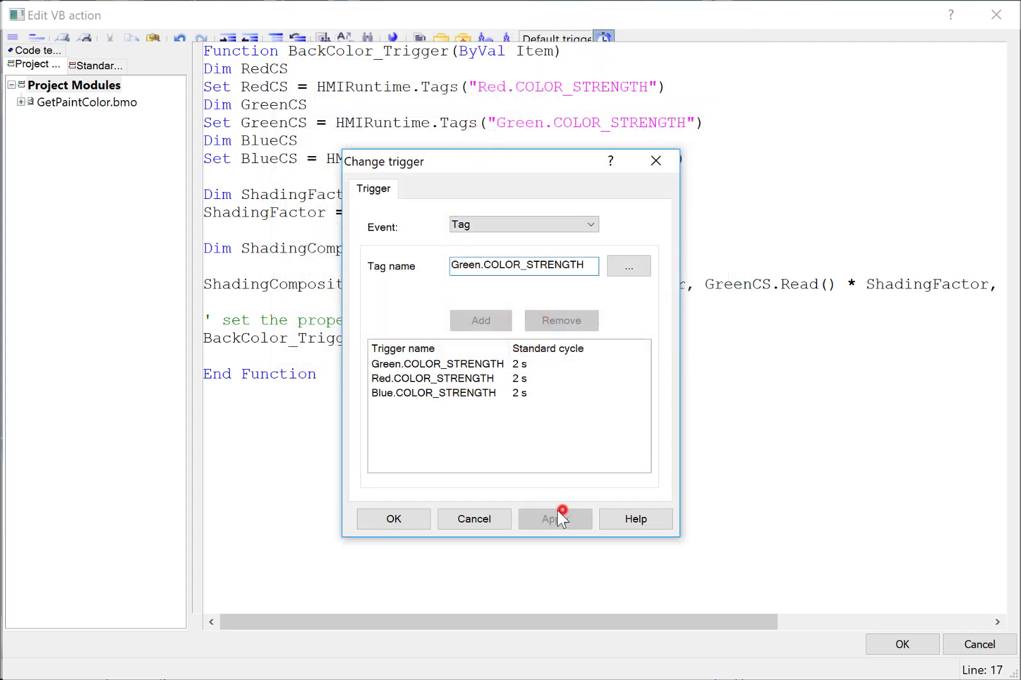
left_click(393, 519)
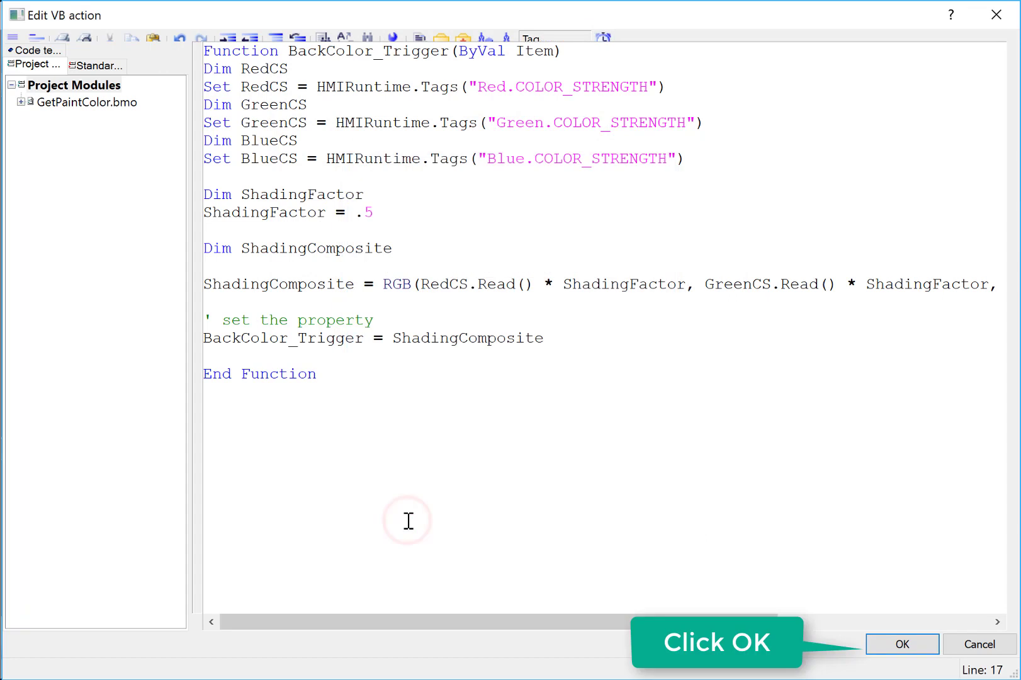
Step: Close the VB action editor, save Overview.PDL and switch to Main.PDL
left_click(891, 646)
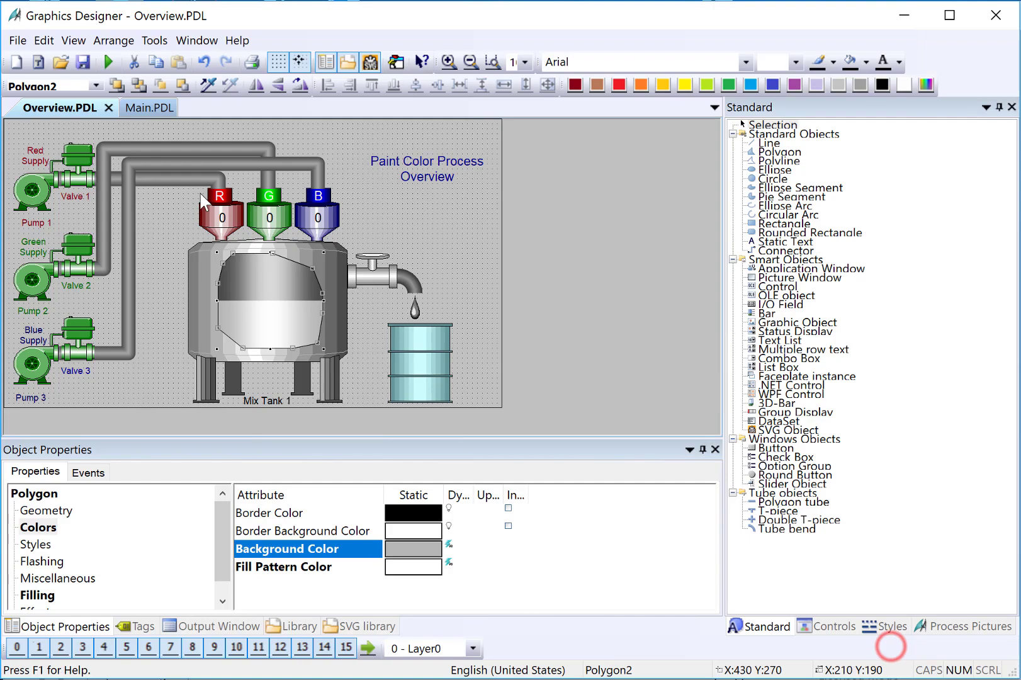
left_click(82, 62)
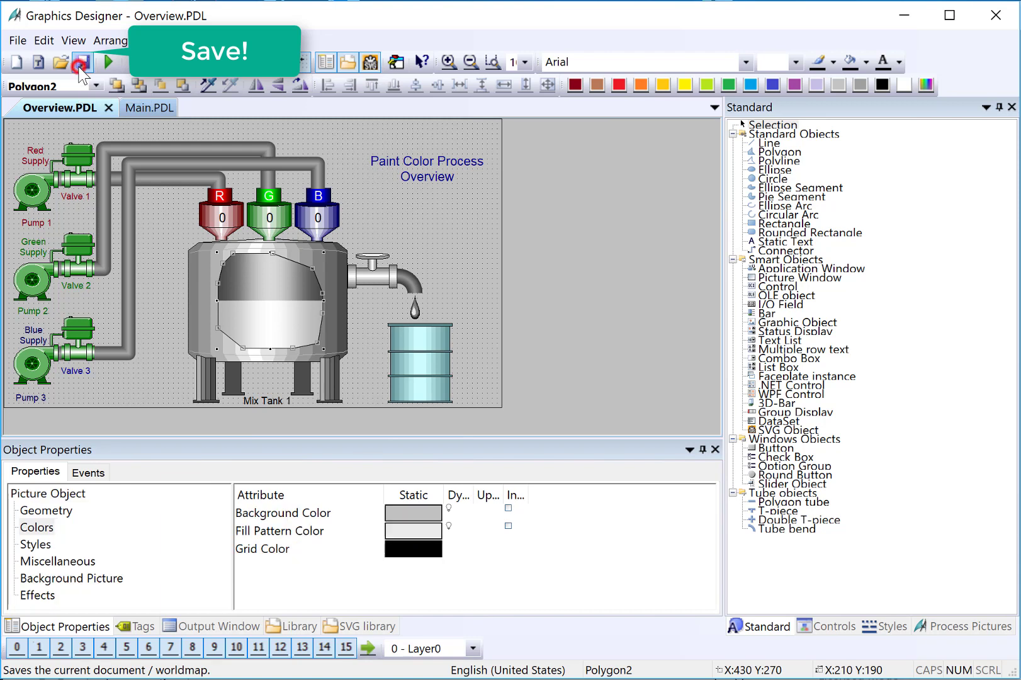
left_click(142, 107)
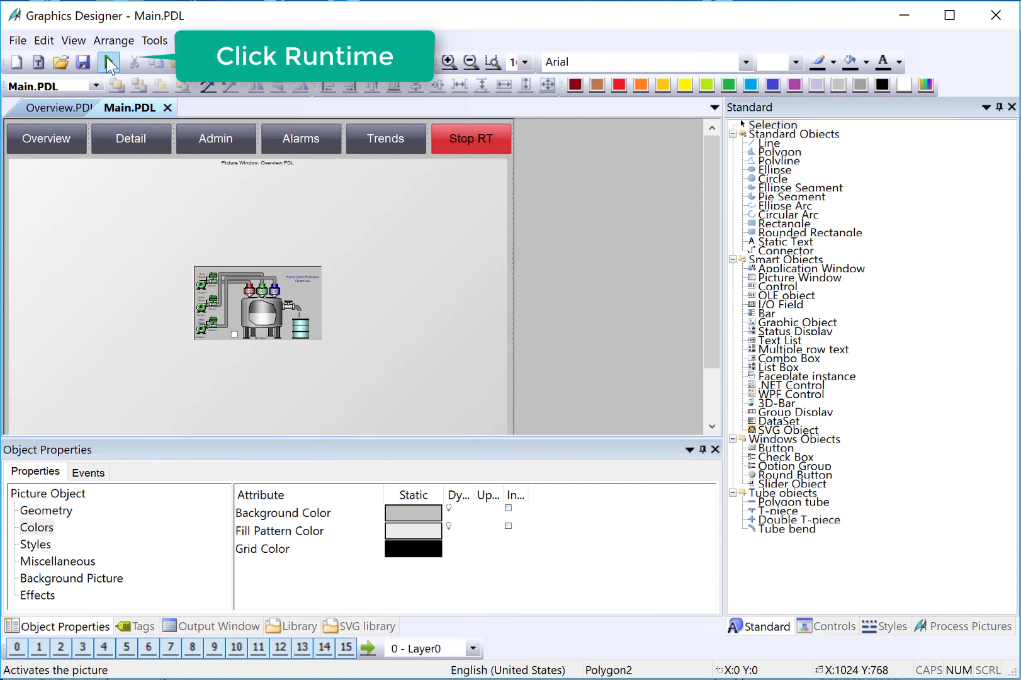
Step: Start WinCC Runtime and show the Overview screen with Mix Tank 1 shaded purple
left_click(109, 62)
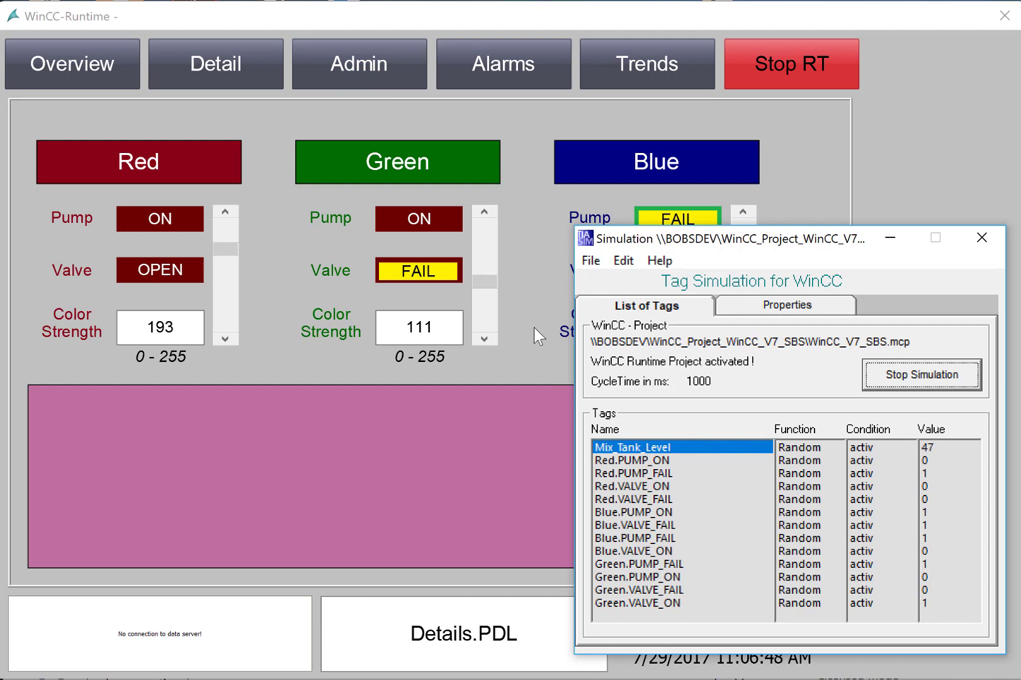
left_click(80, 62)
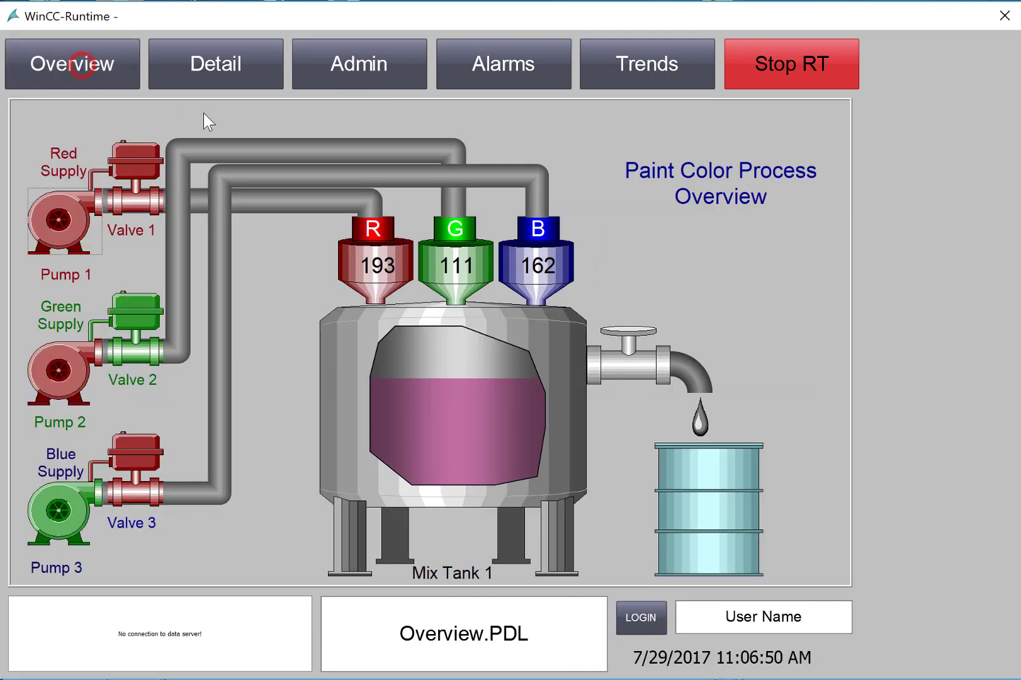